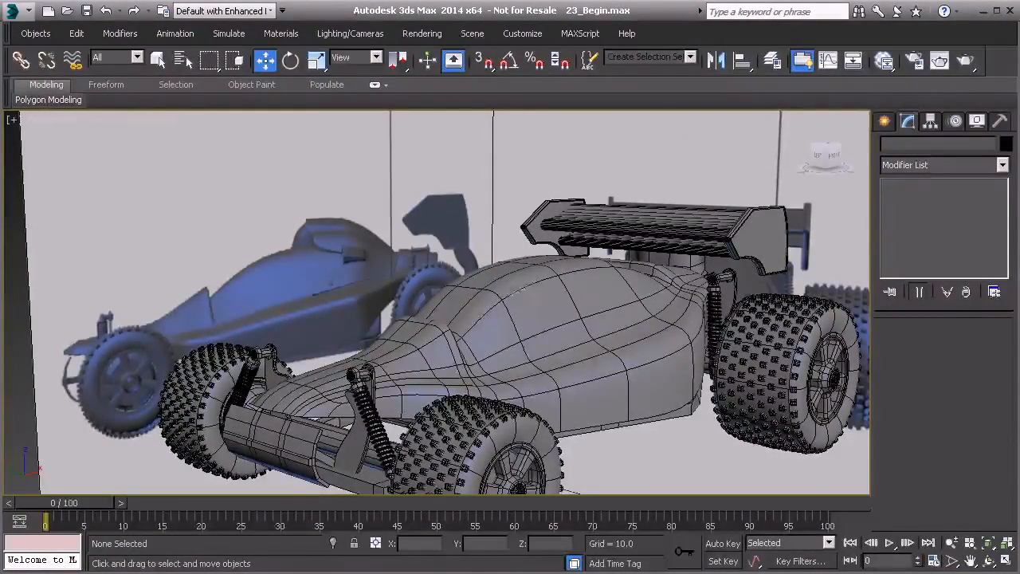
- Clone the car body slightly above the original as a single independent copy
click(552, 325)
mouse_move(550, 319)
alt+middle_down()
mouse_move(534, 320)
mouse_move(560, 325)
alt+middle_up()
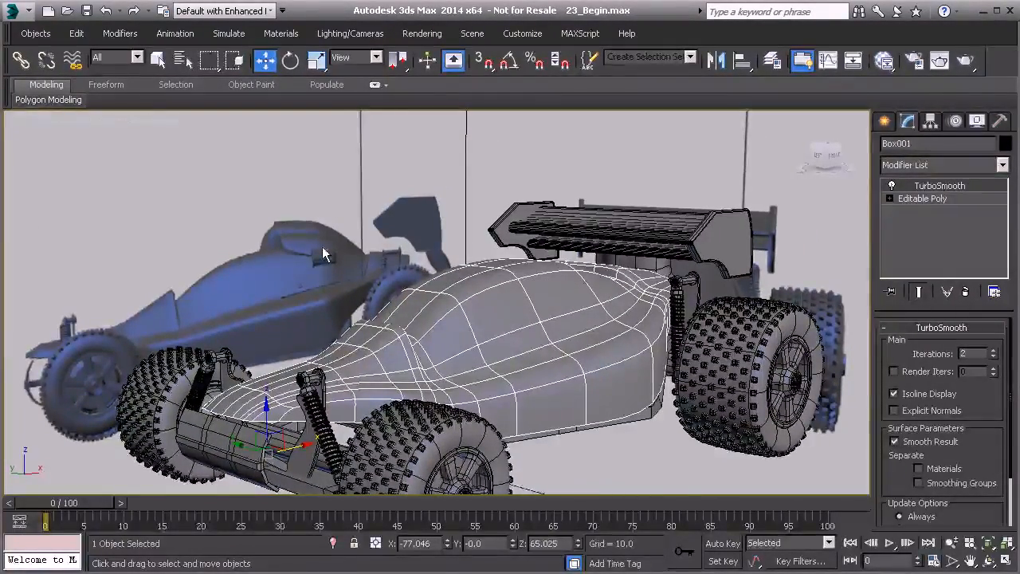
click(266, 416)
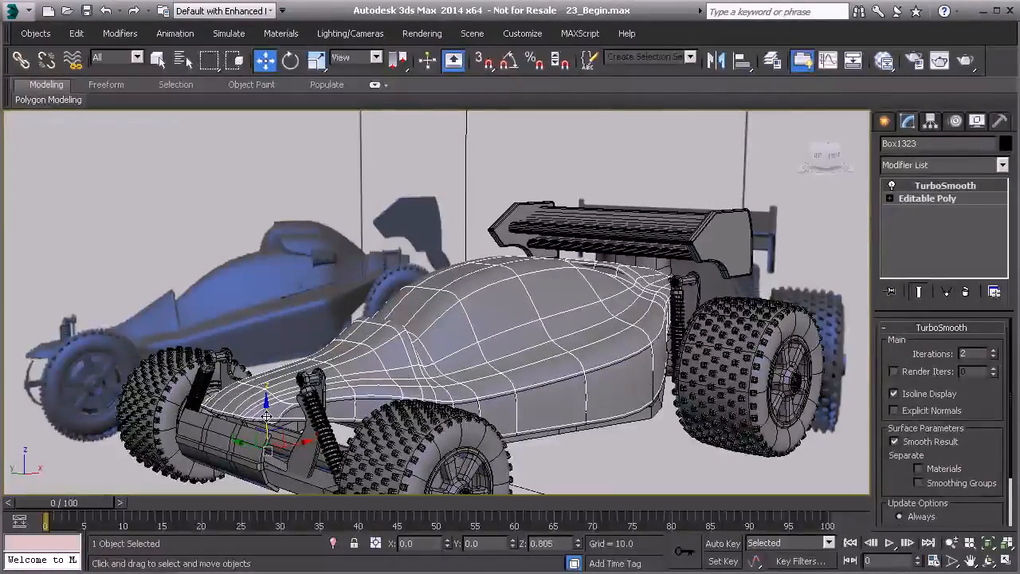
shift+drag(266, 416, 449, 297)
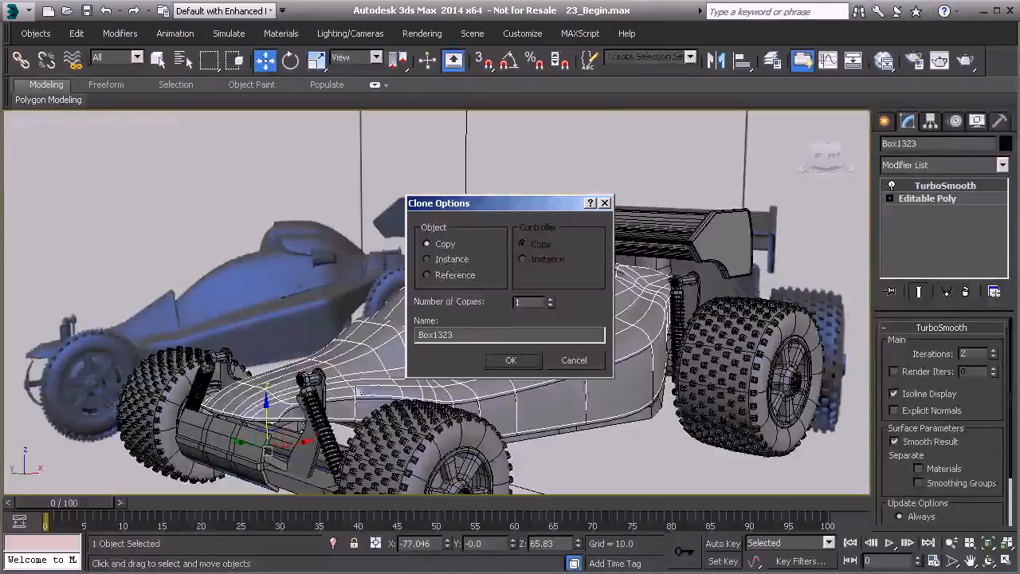
click(510, 360)
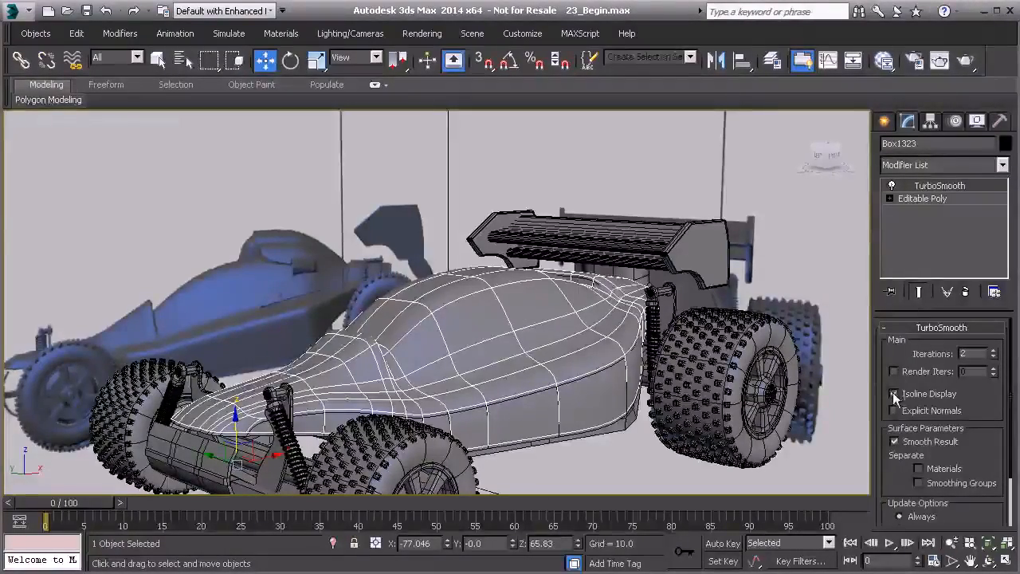
- Set the cloned body's TurboSmooth to 1 iteration without Isoline Display and convert it to an editable poly
alt+middle_drag(568, 311, 502, 258)
scroll(539, 337, up, 2)
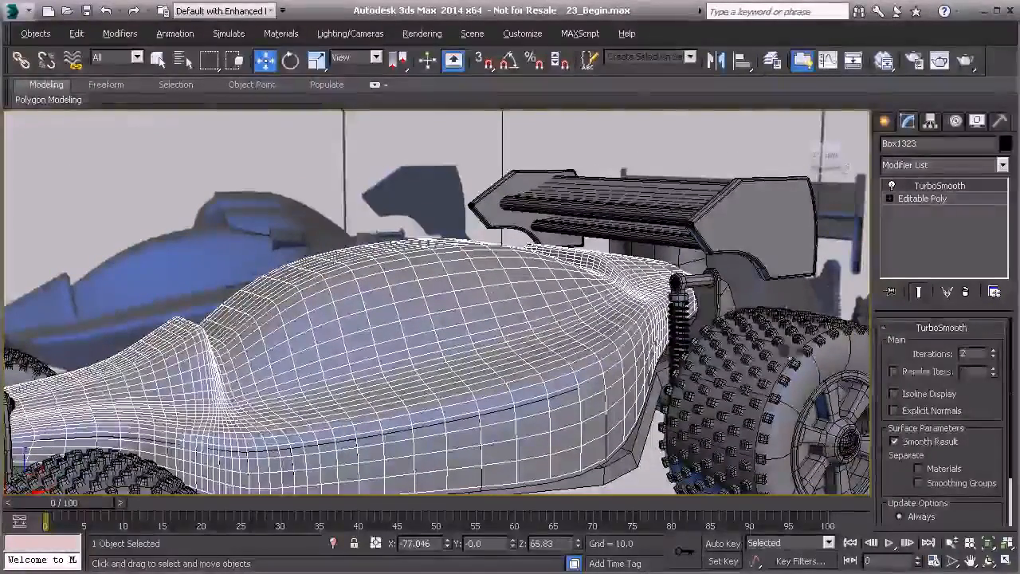
click(993, 357)
alt+middle_drag(662, 335, 507, 292)
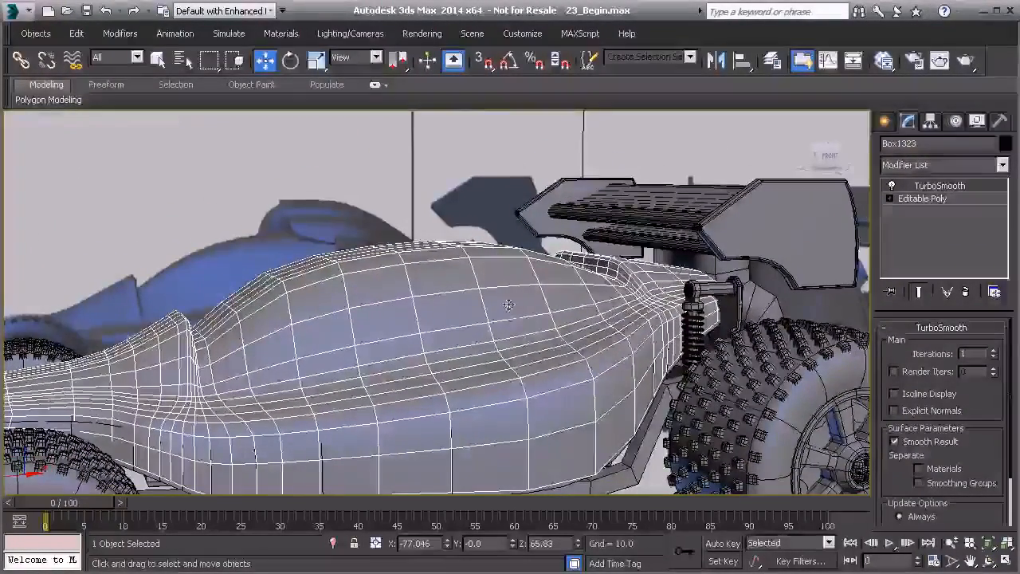
mouse_move(590, 462)
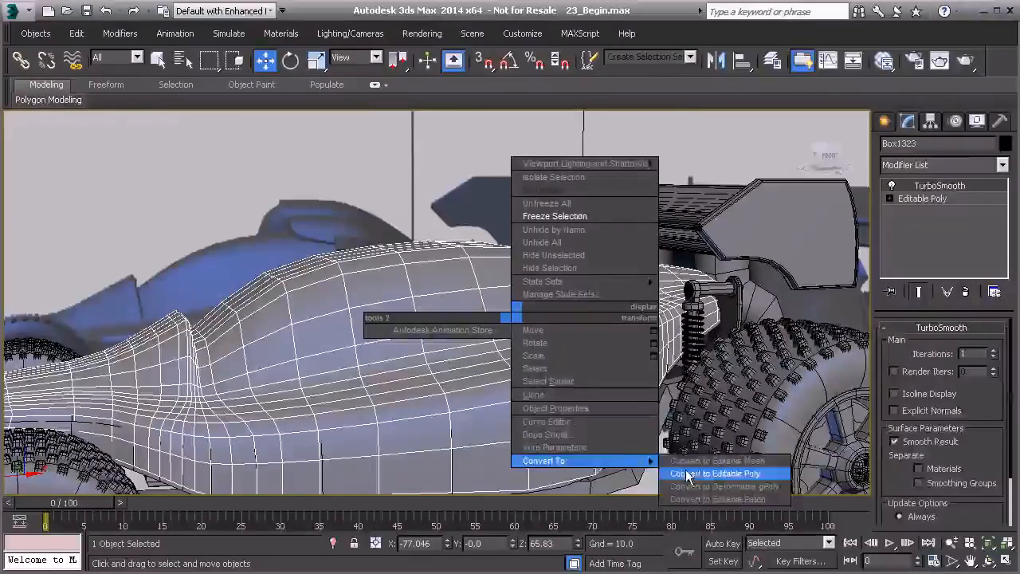
- Select a band of polygons across the top of the cloned body behind the cockpit, reaching down both sides
key(4)
alt+middle_drag(712, 344, 537, 348)
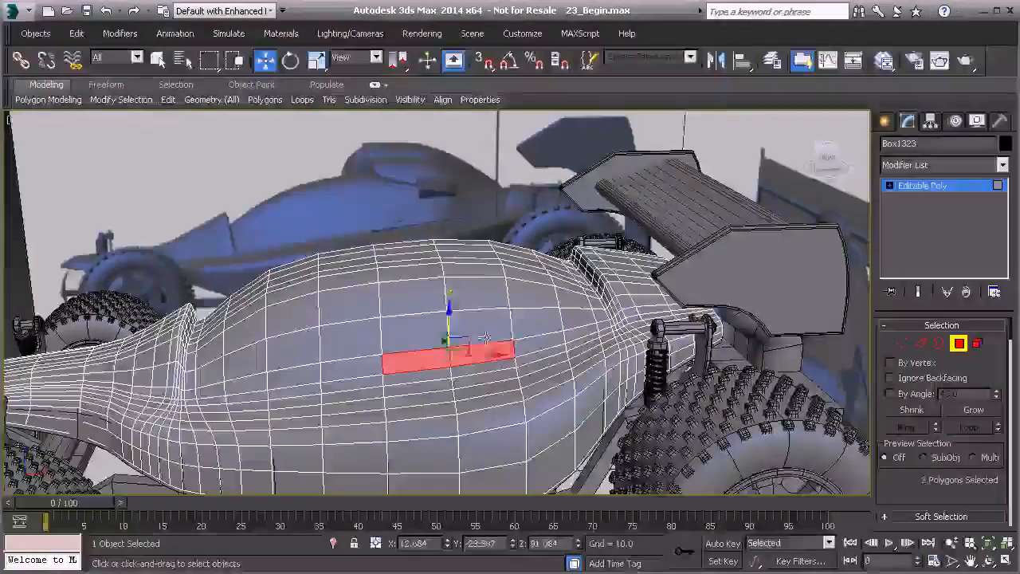
ctrl+click(485, 322)
ctrl+click(428, 287)
ctrl+click(420, 269)
ctrl+click(412, 261)
ctrl+click(409, 251)
ctrl+click(406, 245)
alt+middle_drag(409, 253, 569, 283)
ctrl+click(487, 272)
ctrl+click(493, 348)
alt+middle_drag(490, 351, 446, 310)
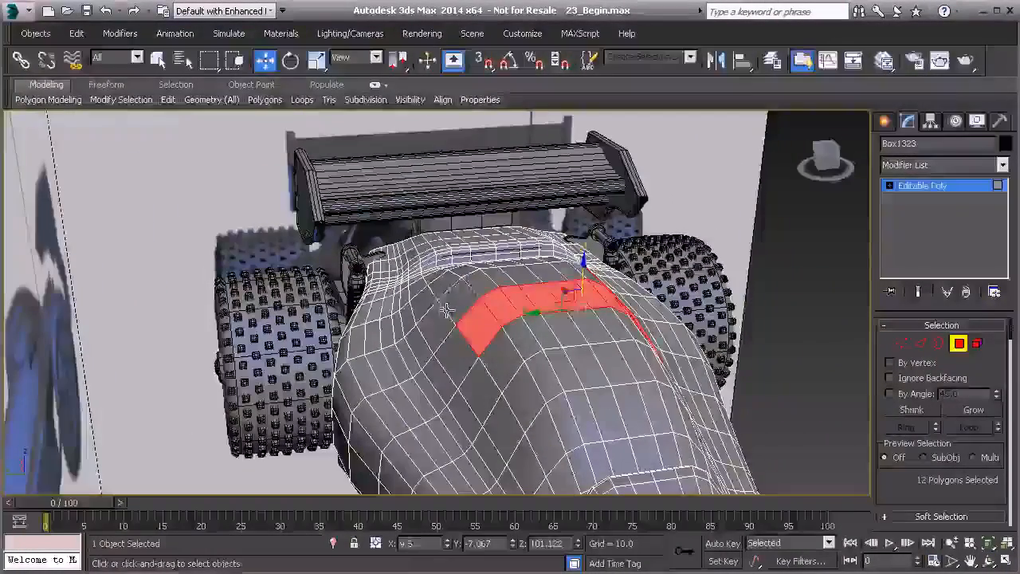
- Extend the polygon selection down the other flank and across the row directly behind the selected band
ctrl+click(447, 310)
ctrl+click(432, 328)
ctrl+click(422, 350)
ctrl+click(441, 377)
alt+middle_drag(442, 377, 402, 406)
ctrl+click(496, 273)
ctrl+click(515, 269)
ctrl+click(542, 266)
ctrl+click(563, 269)
ctrl+click(584, 273)
ctrl+click(608, 279)
alt+middle_drag(627, 285, 486, 231)
- Add the remaining polygons back to the body's tapered rear end to the selection in the front view
key(f)
scroll(464, 273, down, 6)
middle_drag(548, 252, 141, 378)
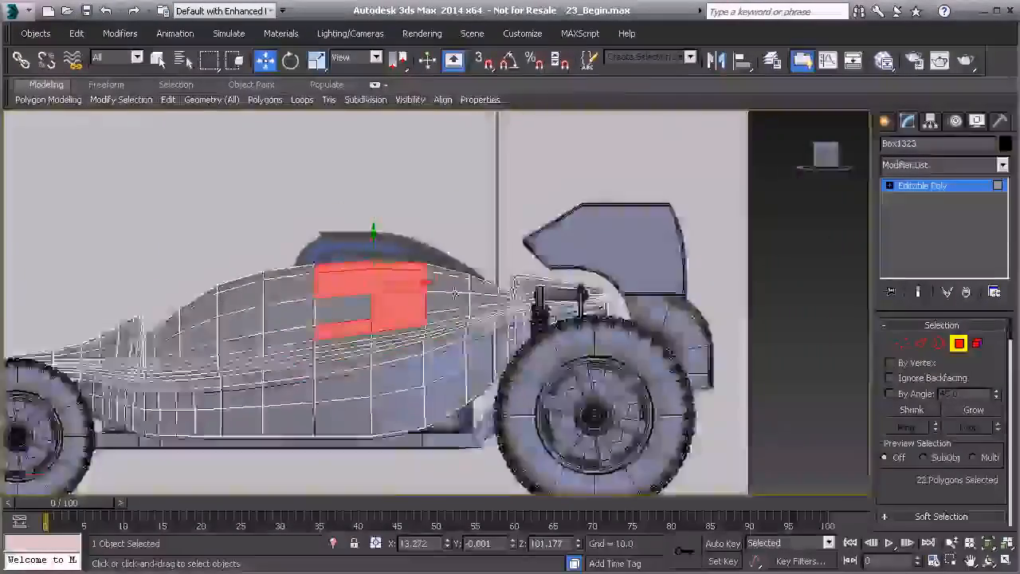
scroll(392, 299, up, 4)
drag(444, 283, 500, 335)
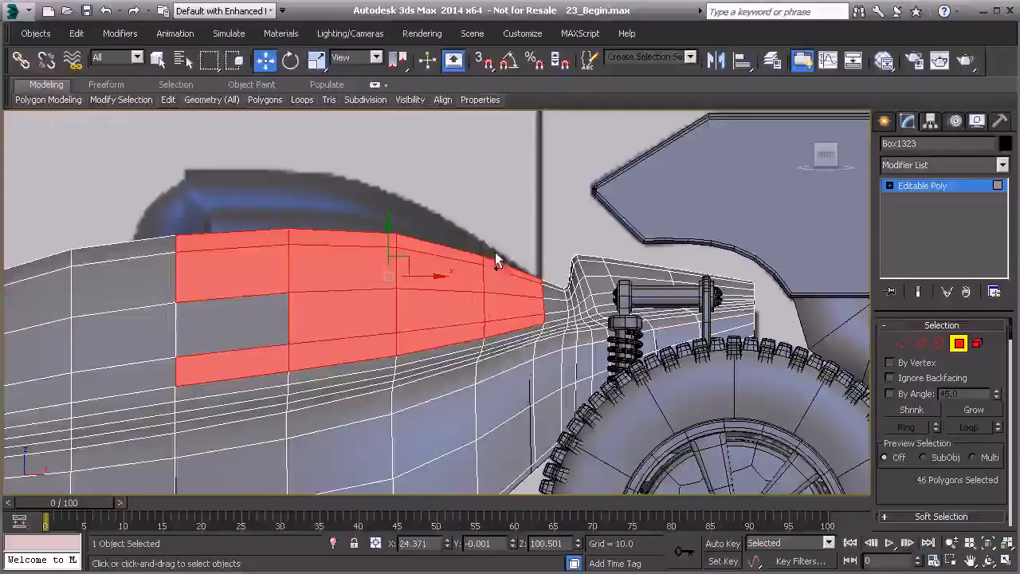
drag(530, 264, 555, 323)
alt+middle_drag(521, 303, 496, 304)
scroll(417, 306, down, 2)
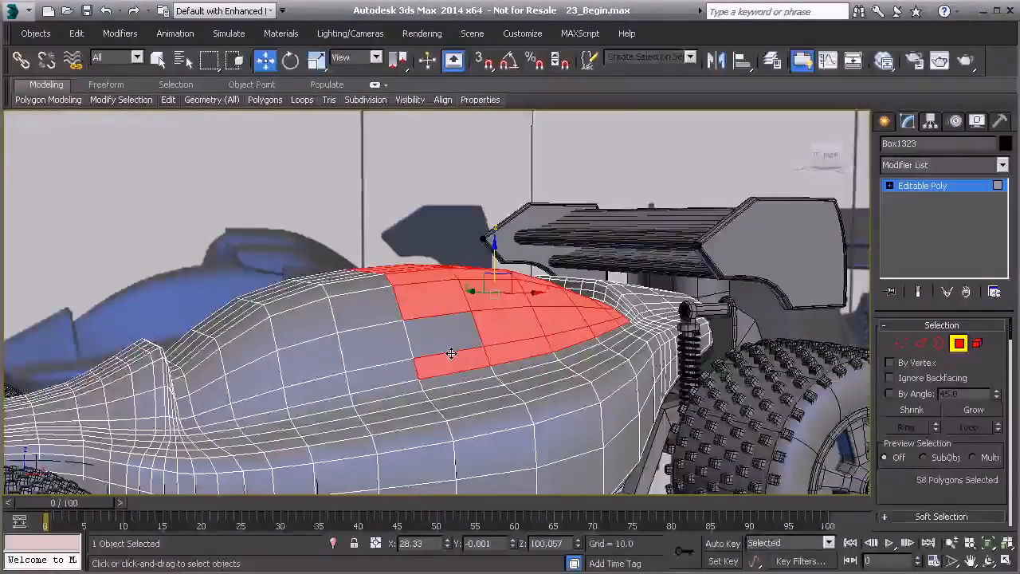
- Invert the polygon selection and delete it, keeping only the rear cover panel of the cloned body
key(ctrl+i)
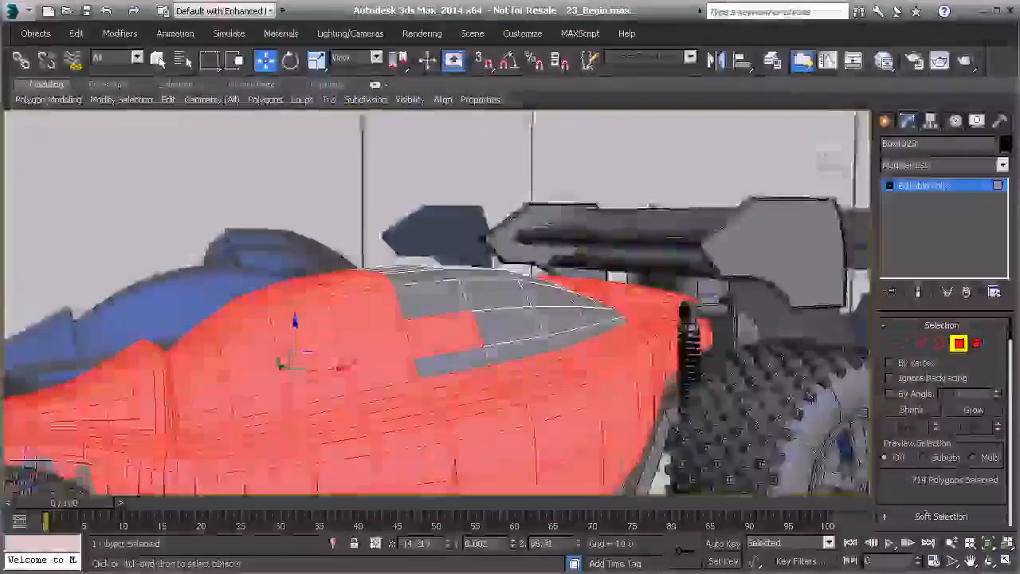
middle_drag(443, 362, 406, 322)
key(Delete)
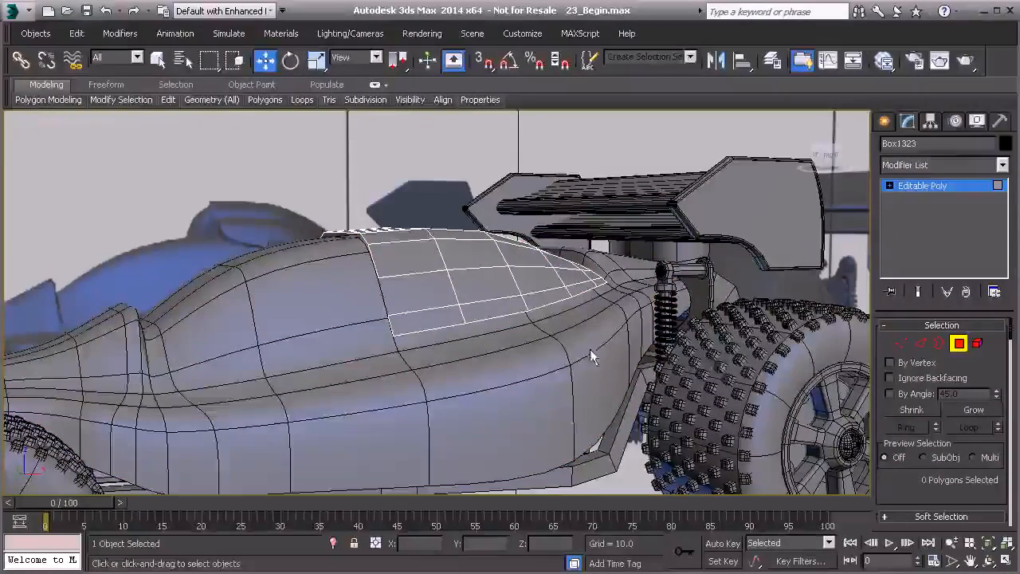
click(959, 344)
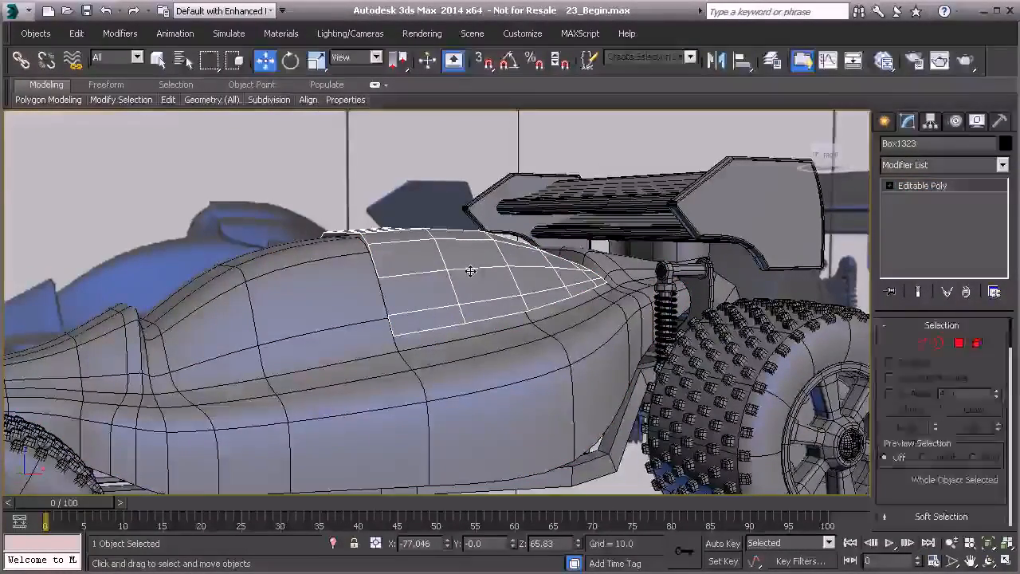
- Hide the smoothed original car body and the low-poly body beneath it, isolating the rear cover panel from them
alt+middle_drag(451, 271, 466, 298)
middle_drag(377, 270, 427, 277)
scroll(559, 335, up, 3)
alt+middle_drag(559, 336, 200, 189)
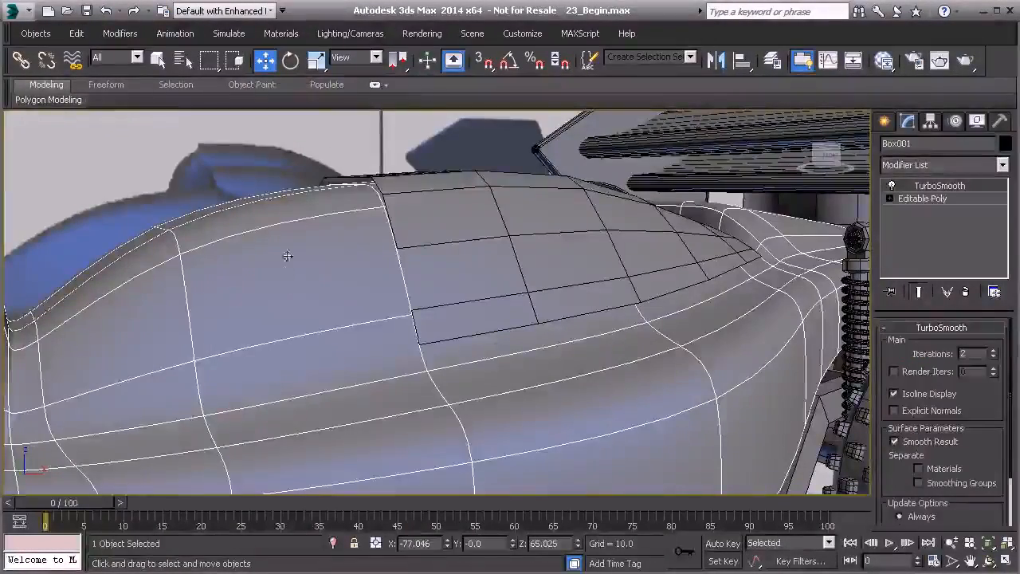
right_click(287, 256)
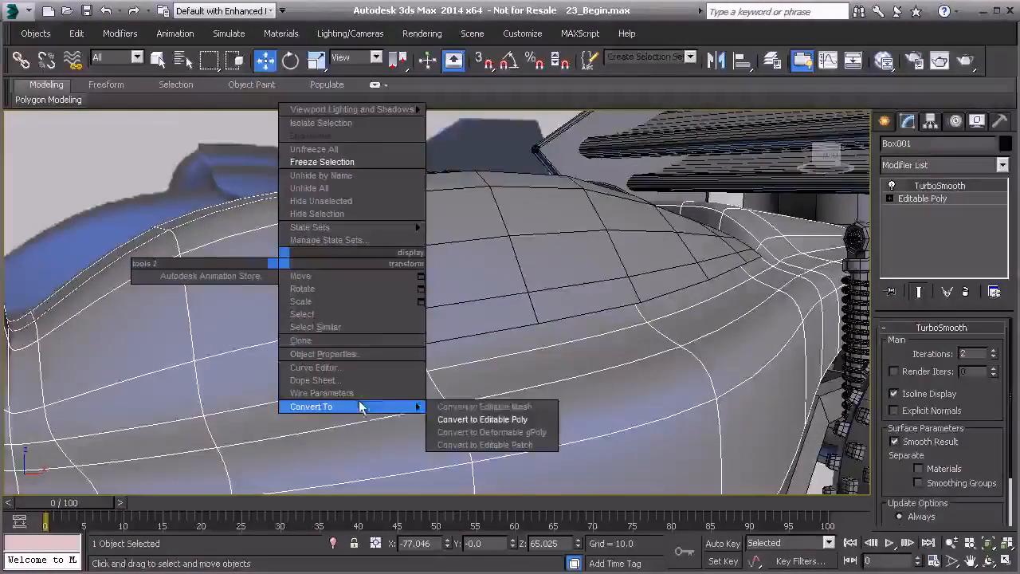
click(334, 214)
click(502, 215)
right_click(330, 321)
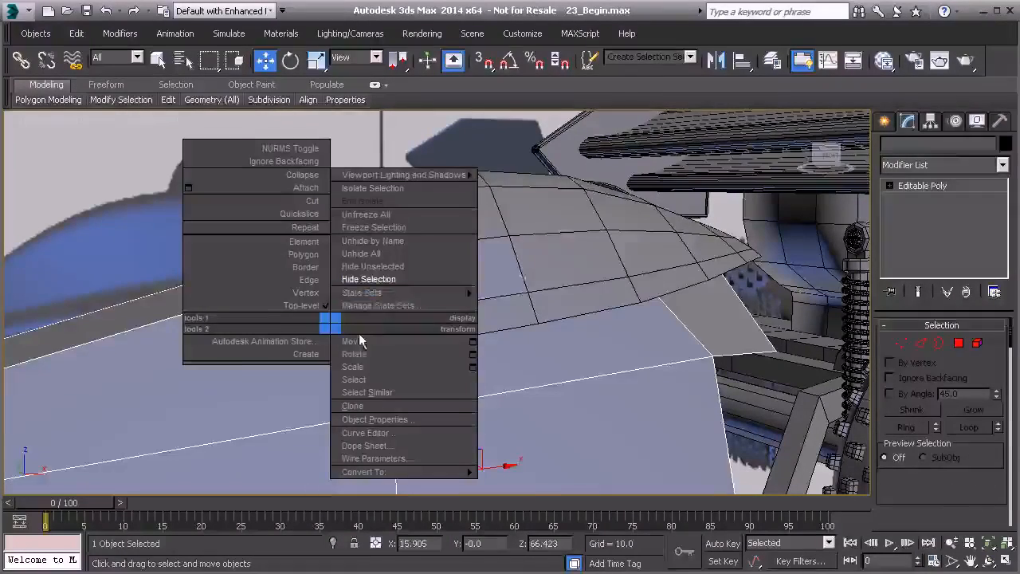
click(409, 279)
- Delete the rearmost column of vertices from the rear cover panel in the front view
click(482, 232)
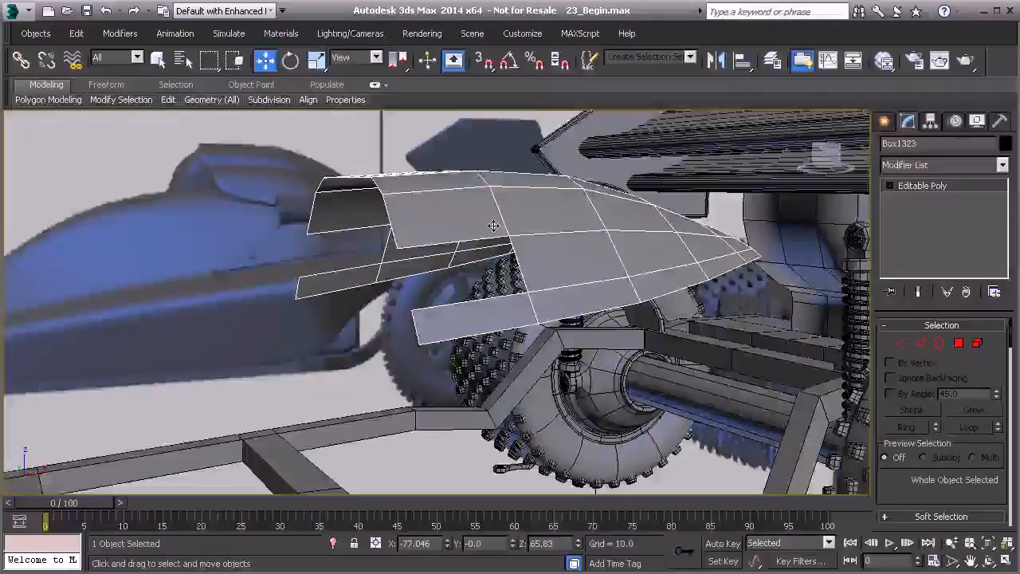
key(f)
scroll(364, 278, up, 2)
middle_drag(364, 278, 420, 258)
middle_drag(467, 298, 414, 298)
click(900, 344)
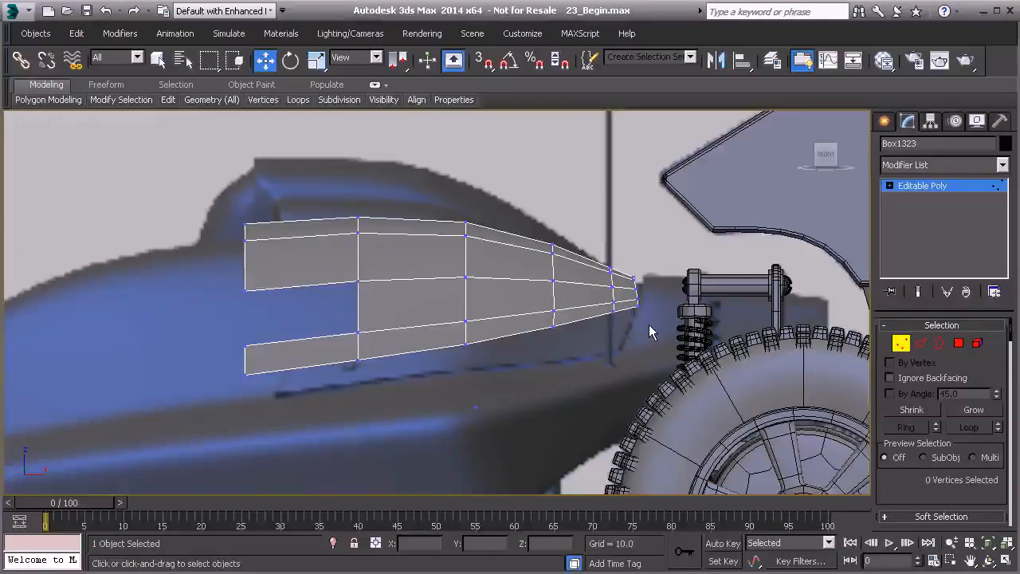
middle_drag(649, 324, 579, 323)
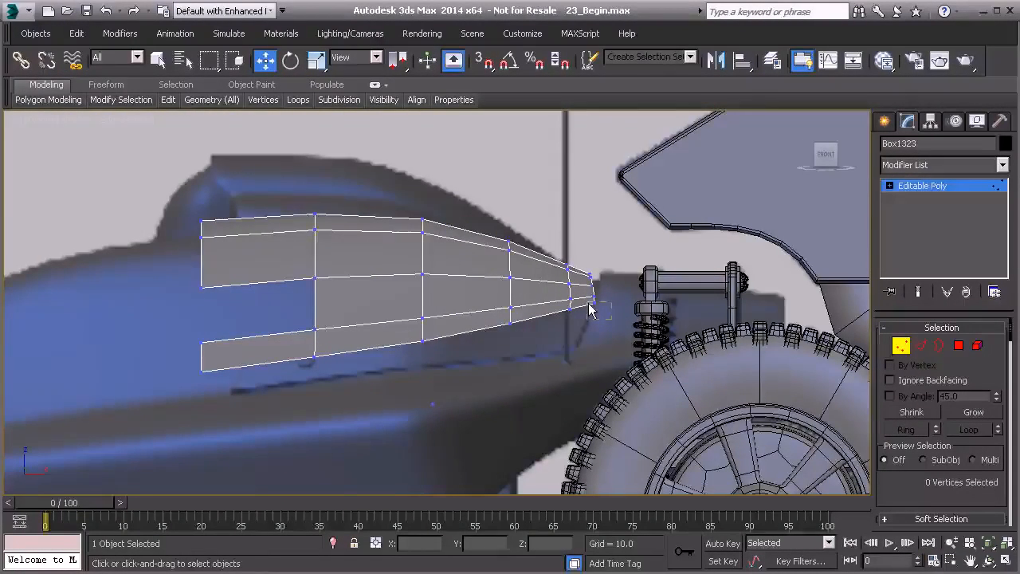
drag(590, 311, 587, 266)
click(624, 305)
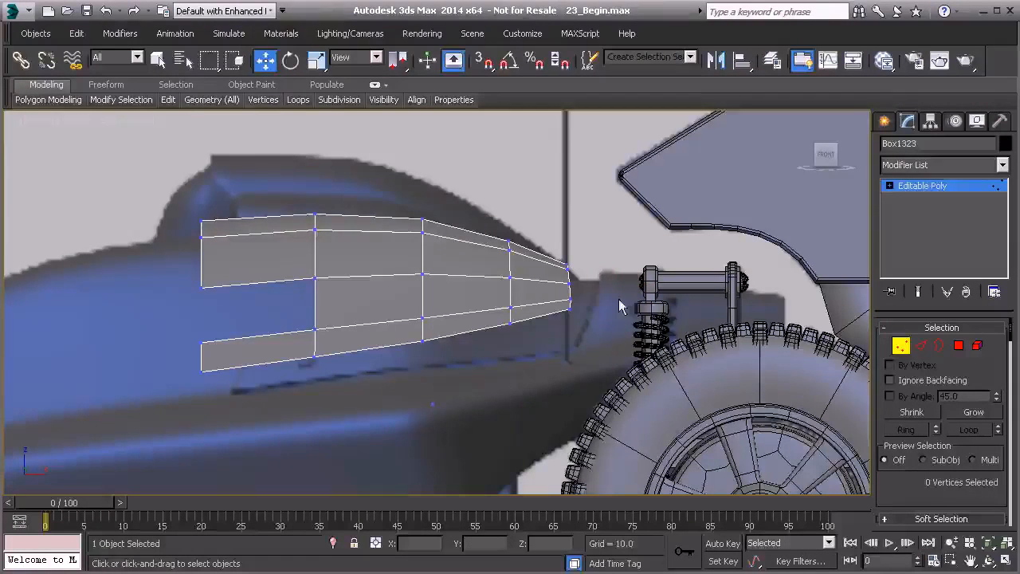
- Move the panel's lower-edge vertices down one column at a time to follow the cover outline on the blueprint
scroll(584, 317, up, 2)
drag(578, 320, 552, 297)
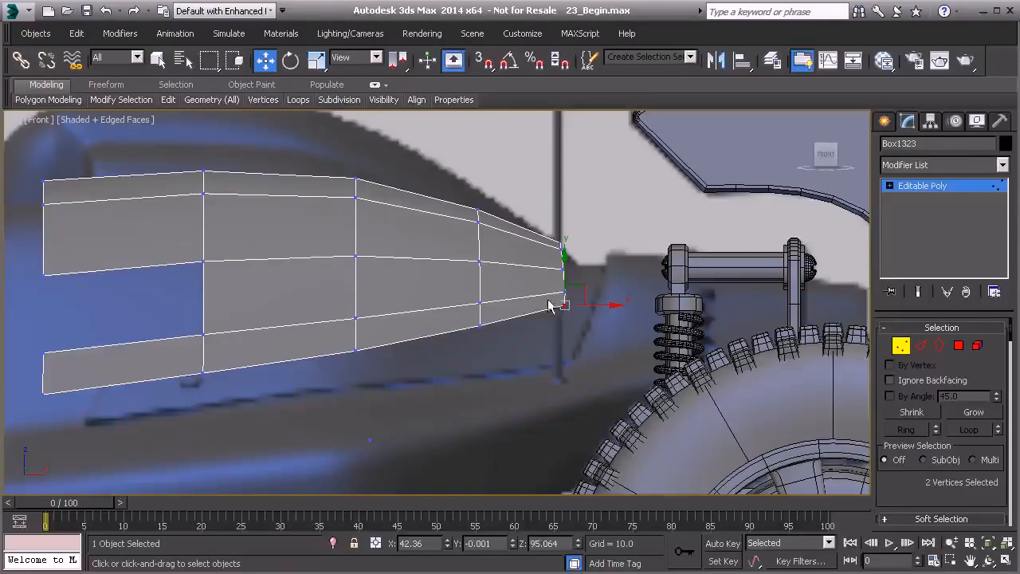
drag(584, 289, 593, 340)
drag(463, 314, 503, 346)
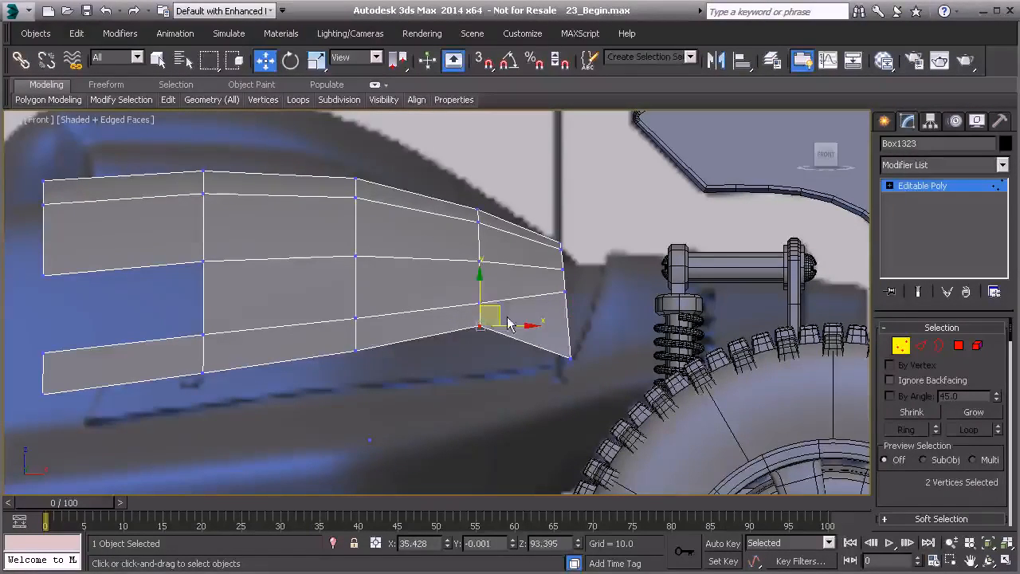
drag(494, 308, 502, 354)
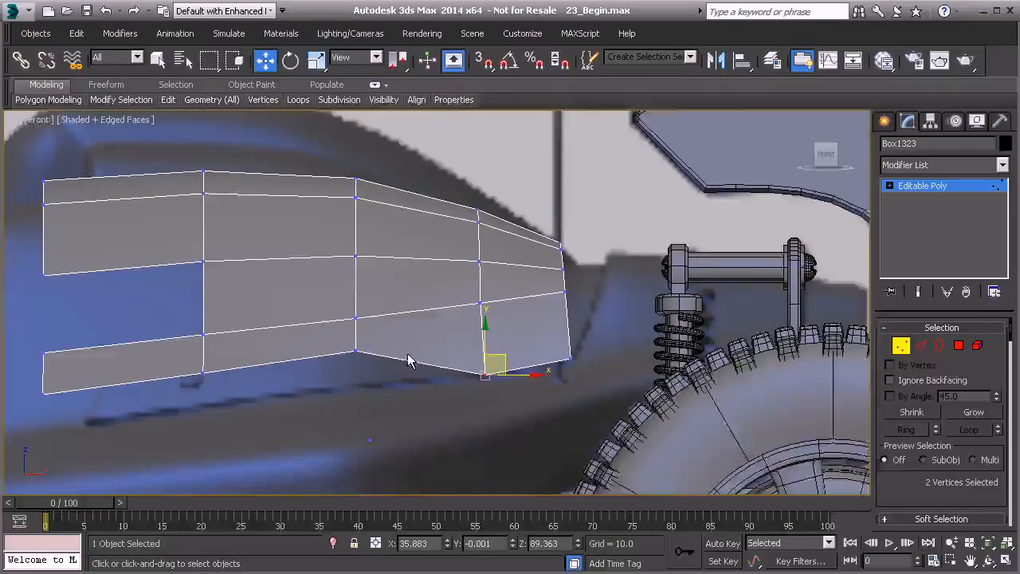
middle_drag(321, 344, 423, 332)
drag(430, 327, 476, 368)
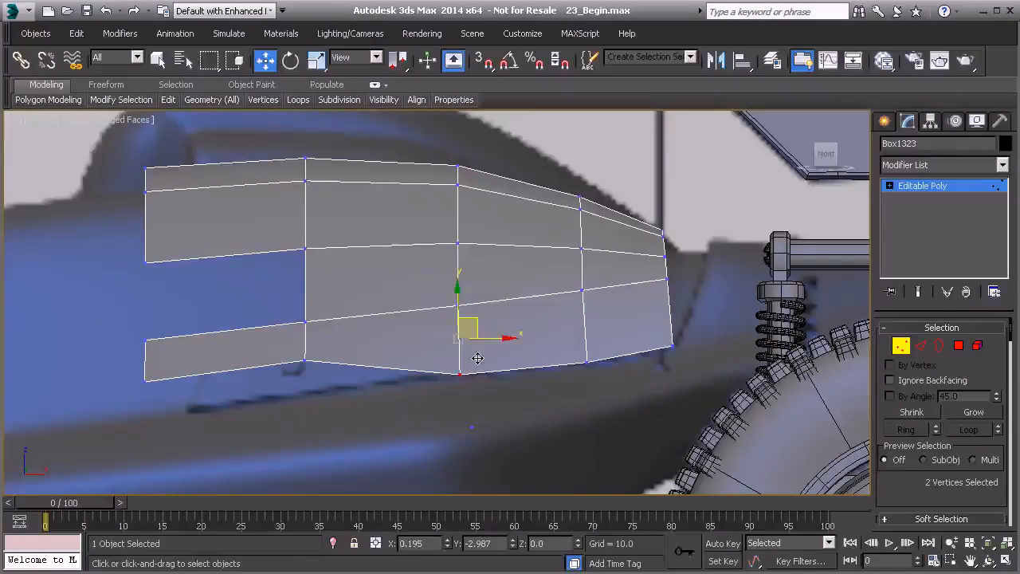
drag(296, 355, 341, 392)
drag(321, 349, 321, 378)
- Move the two front vertices of the panel's lower arm to the slanted front corner of the blueprint outline
middle_drag(141, 385, 234, 362)
drag(265, 400, 263, 395)
drag(247, 354, 291, 379)
drag(215, 301, 316, 329)
- Shift the two inner vertices of the panel's front notch rearward and down to match the blueprint's side opening
drag(342, 290, 436, 333)
drag(416, 282, 418, 276)
key(ctrl+z)
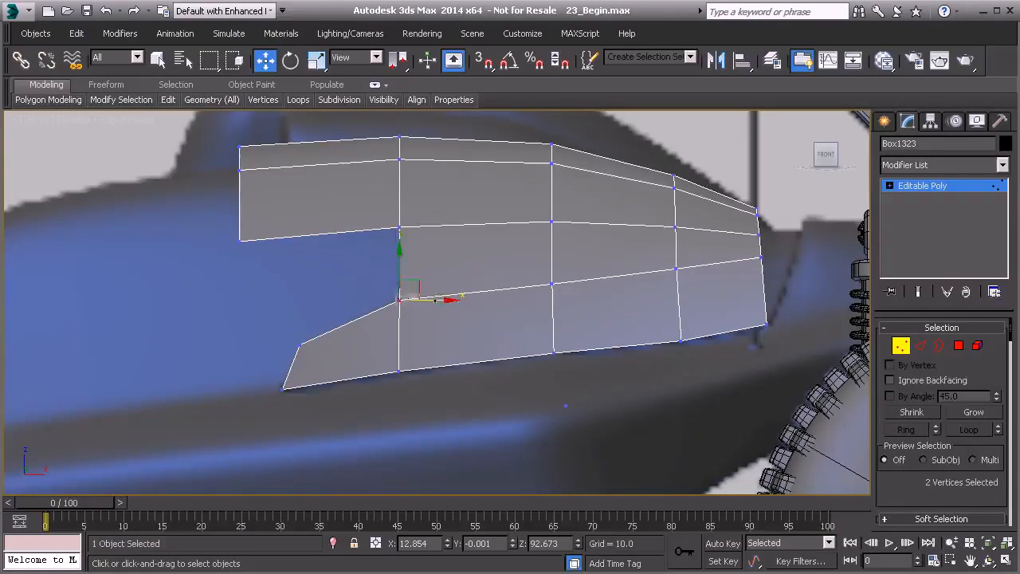
scroll(422, 307, up, 4)
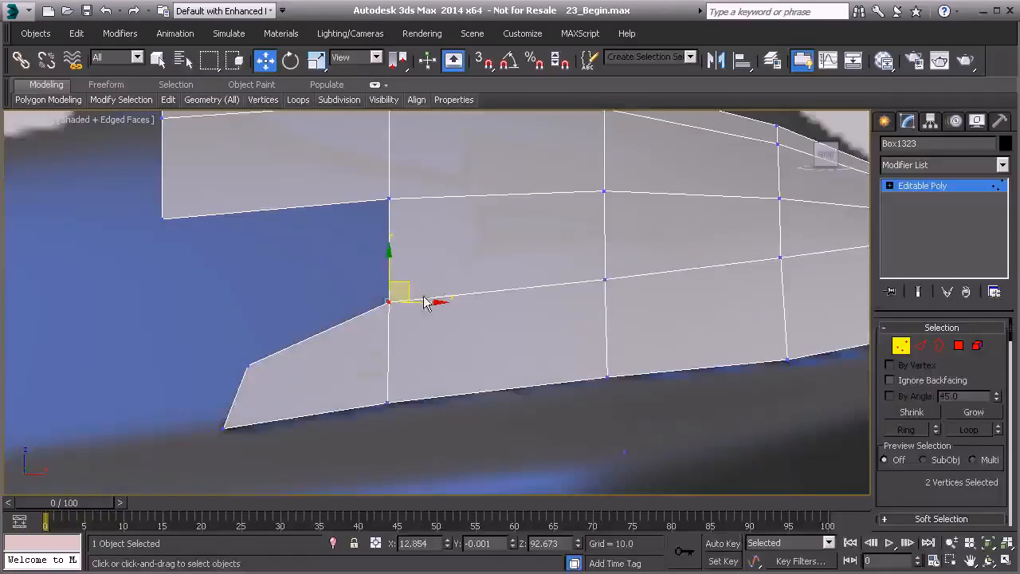
drag(381, 308, 466, 255)
drag(333, 199, 394, 239)
middle_drag(380, 203, 344, 278)
drag(349, 279, 419, 262)
- Move the front-edge vertices of the panel's upper arm rearward and up toward the blueprint's air intake
middle_drag(323, 289, 380, 288)
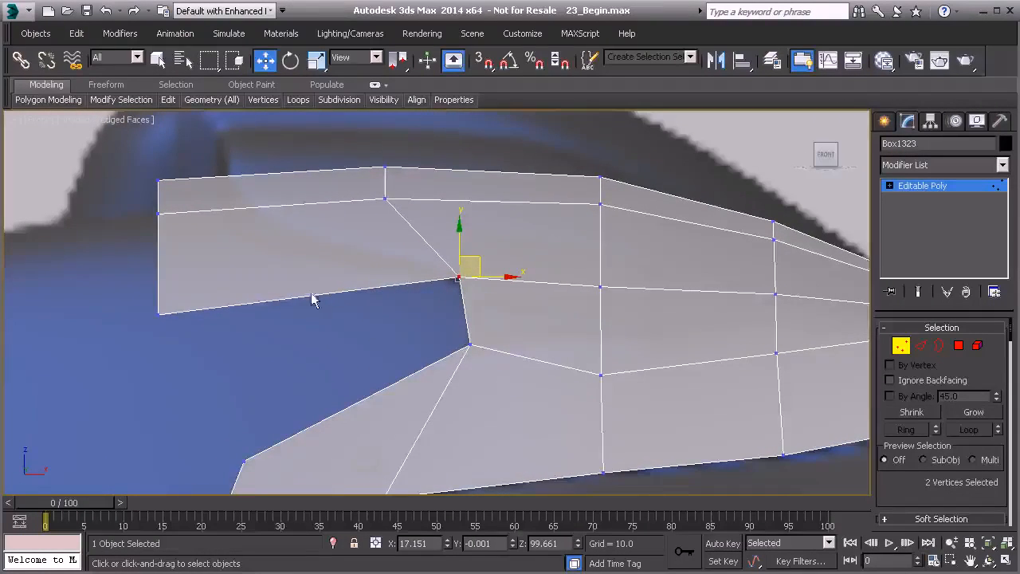
middle_drag(164, 229, 271, 285)
drag(293, 259, 294, 259)
middle_drag(253, 236, 272, 270)
drag(187, 226, 283, 310)
drag(261, 245, 295, 139)
drag(318, 420, 319, 419)
drag(274, 390, 354, 324)
- Align the upper vertices of the panel's first two columns with the lower crease of the blueprint's air intake
drag(449, 248, 499, 307)
middle_drag(518, 274, 436, 306)
drag(436, 311, 415, 170)
mouse_move(579, 273)
middle_down()
mouse_move(528, 263)
mouse_move(580, 279)
middle_up()
drag(263, 163, 238, 225)
drag(263, 171, 300, 247)
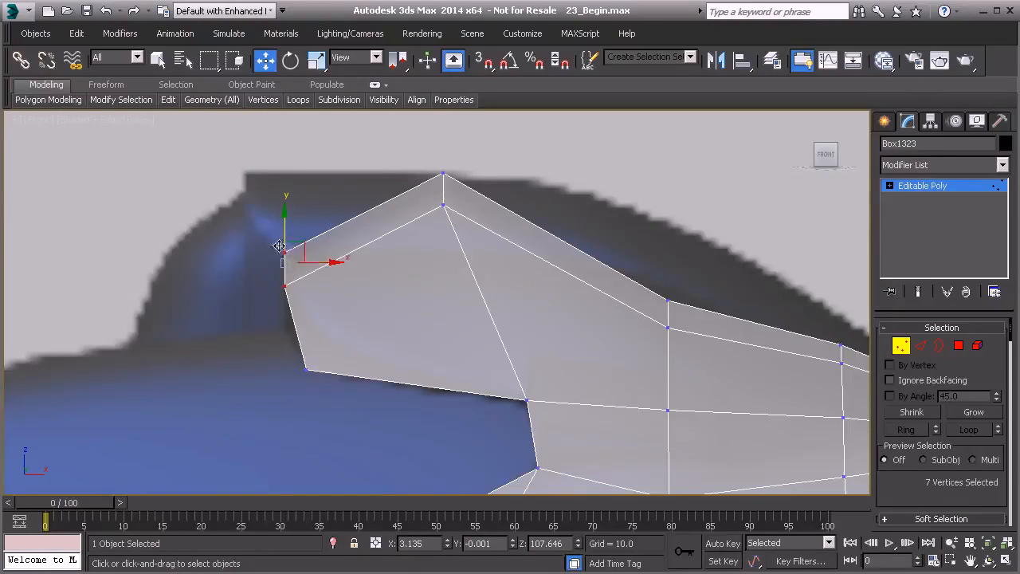
drag(415, 186, 485, 248)
drag(459, 164, 474, 240)
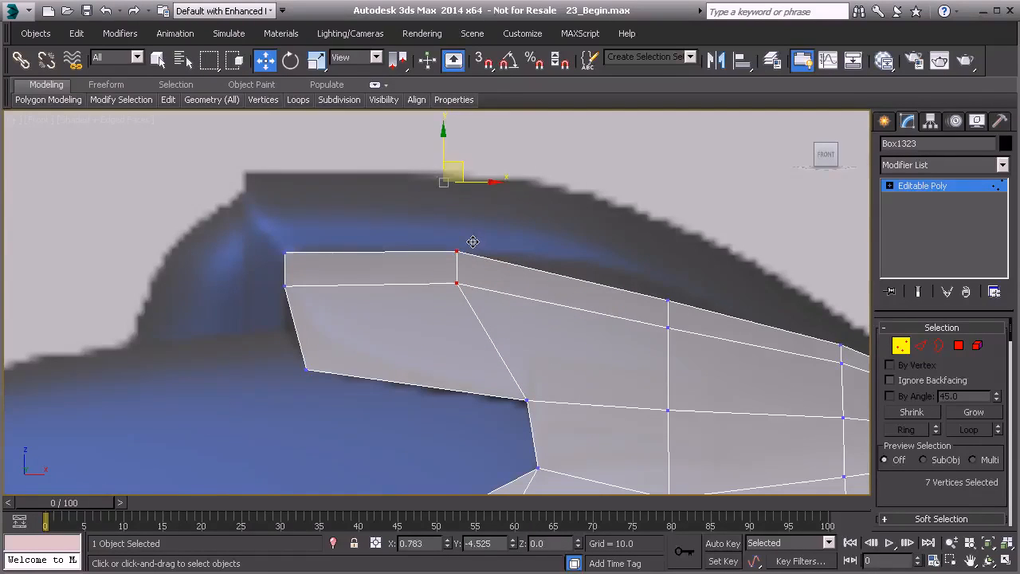
drag(264, 228, 308, 299)
drag(293, 233, 292, 233)
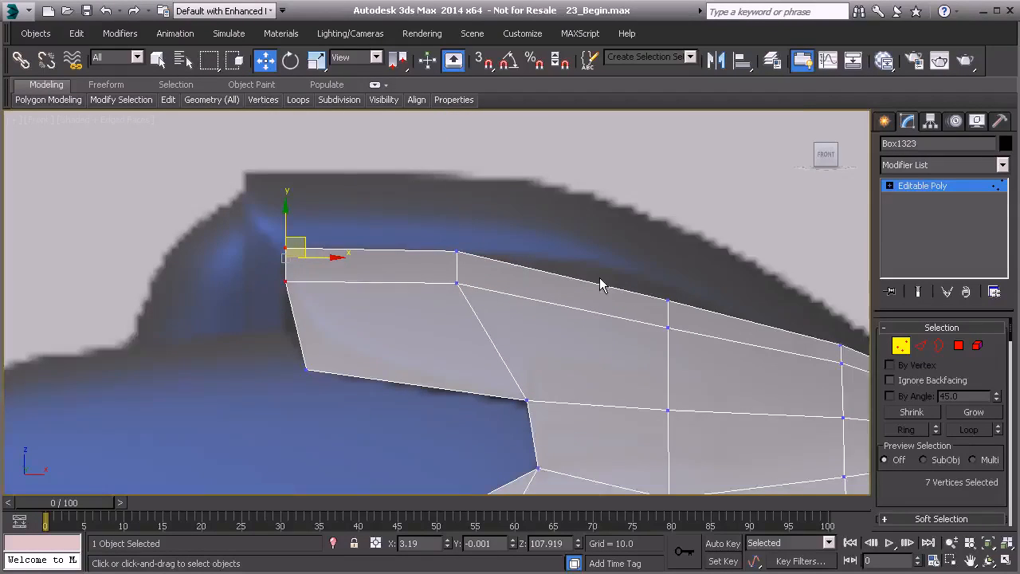
- Adjust the upper vertices of the next two columns to continue the sloping top edge toward the rear
middle_drag(637, 268, 482, 242)
drag(482, 241, 555, 323)
drag(531, 268, 523, 249)
middle_drag(645, 309, 475, 258)
drag(492, 255, 540, 299)
middle_drag(540, 342, 539, 300)
middle_drag(237, 272, 381, 280)
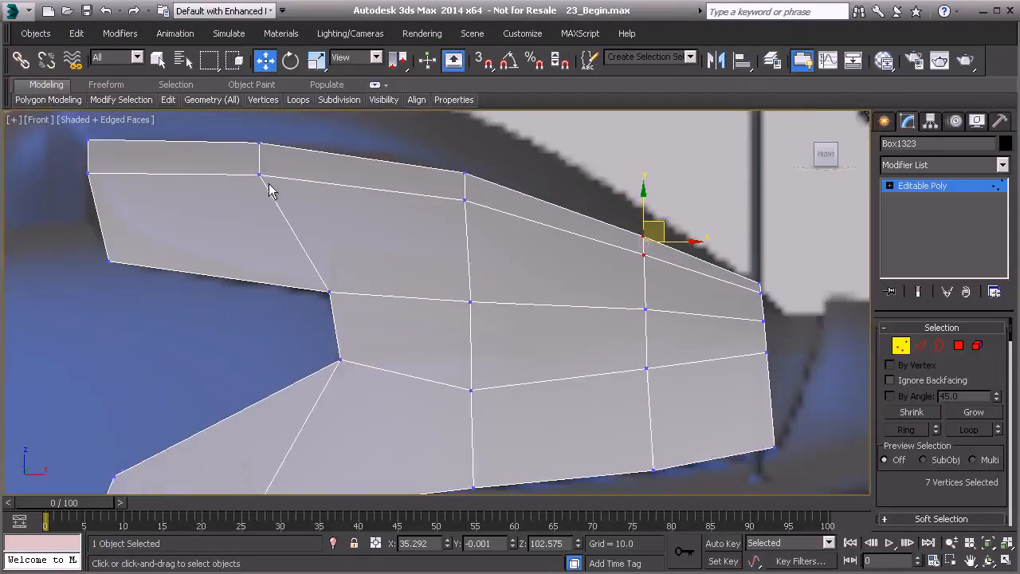
- Move the lower-edge vertices behind the front arm rearward so they sit directly beneath the notch corner
middle_drag(271, 190, 309, 214)
scroll(305, 269, down, 2)
middle_drag(361, 304, 362, 316)
drag(268, 379, 325, 420)
drag(312, 382, 473, 389)
- Level the middle-row vertices of the two columns behind the notch with the notch's lower corner
drag(430, 289, 466, 274)
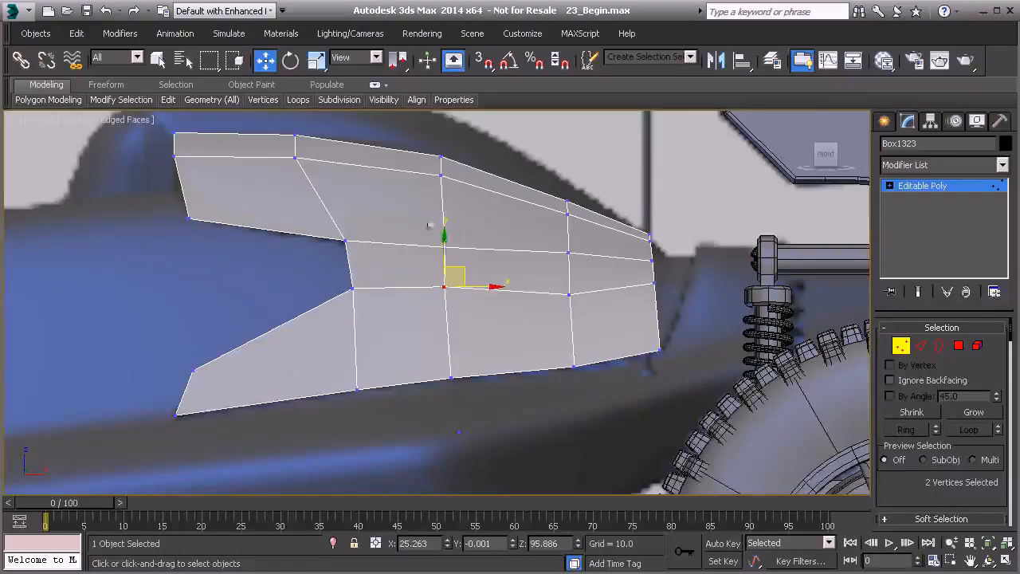
scroll(417, 263, up, 3)
middle_drag(522, 298, 412, 270)
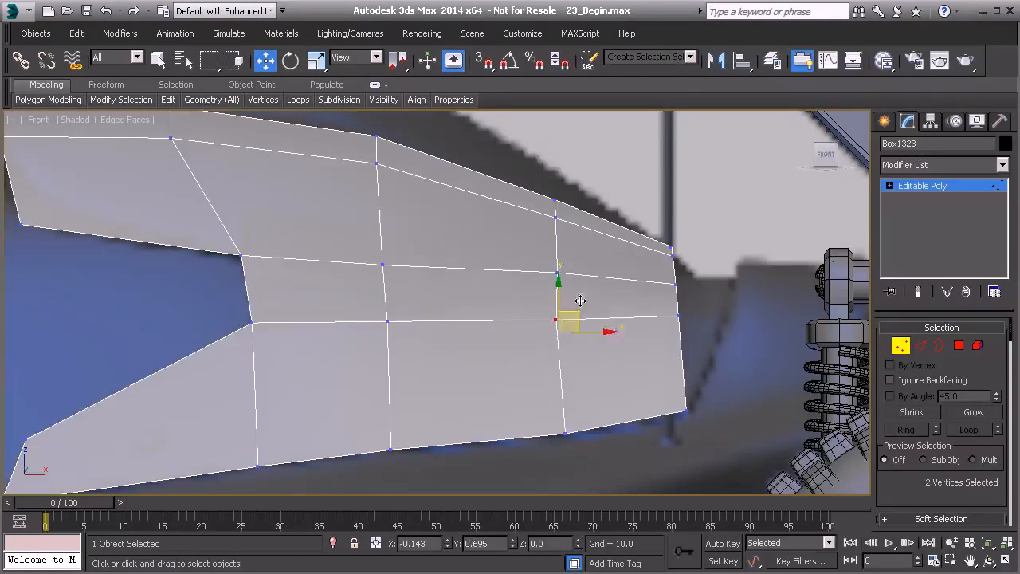
middle_drag(565, 313, 551, 321)
- Remove the cover's lengthwise centre edge loop and one further lengthwise loop on each side of it
scroll(544, 330, down, 2)
key(p)
alt+middle_drag(480, 359, 520, 397)
scroll(446, 375, up, 3)
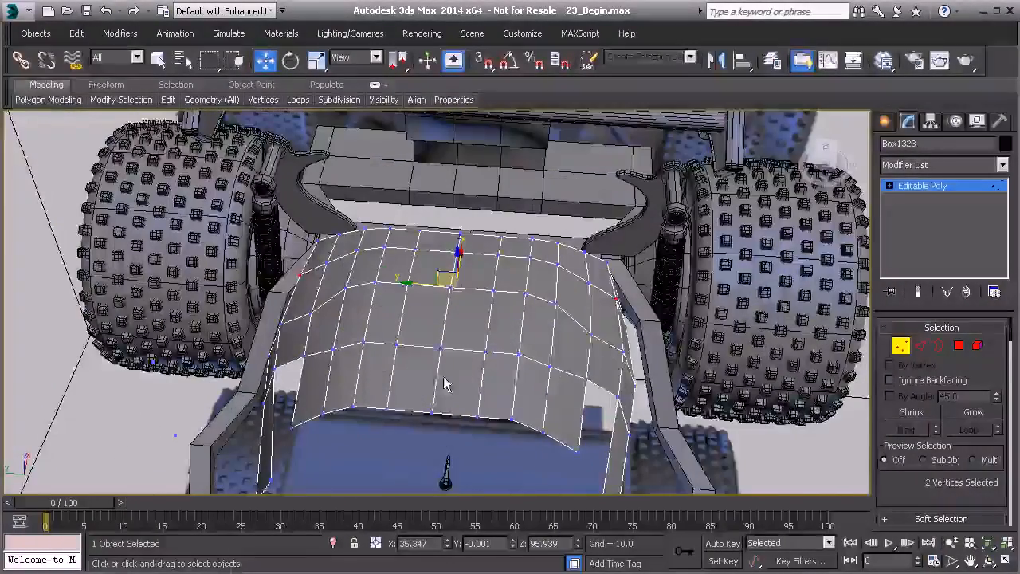
click(920, 346)
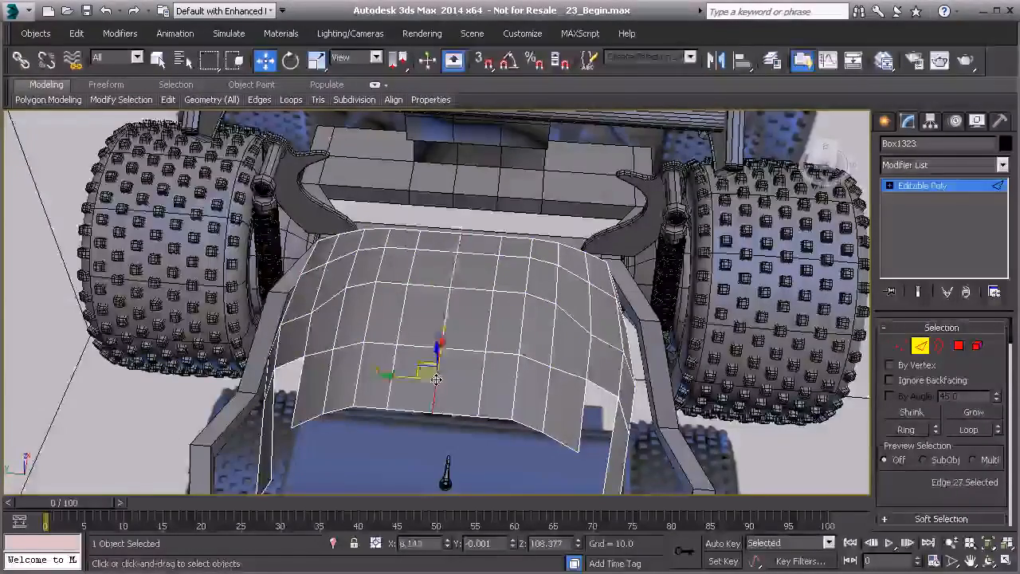
alt+middle_drag(435, 378, 481, 345)
double_click(384, 279)
ctrl+double_click(472, 344)
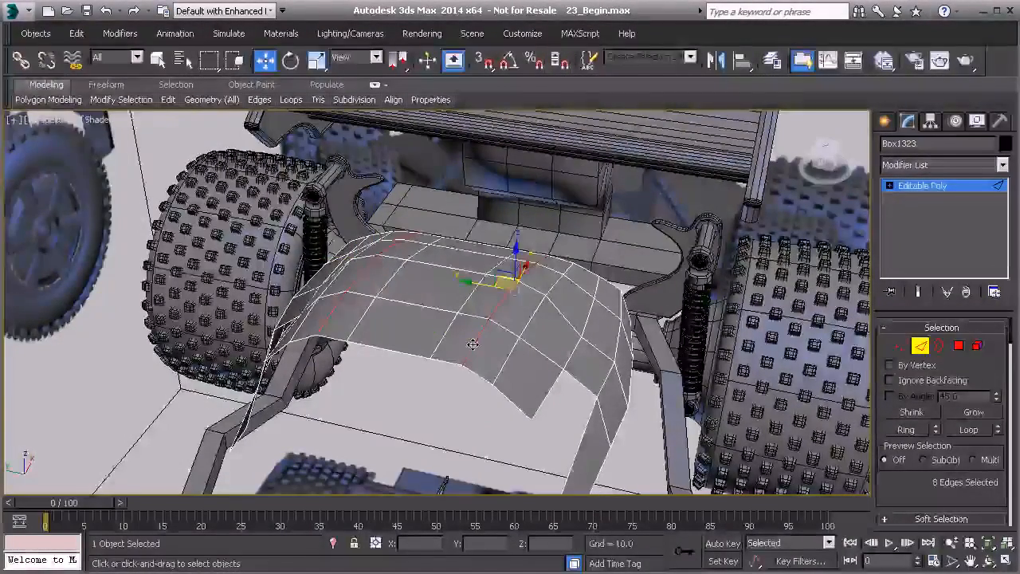
mouse_move(473, 344)
alt+middle_down()
mouse_move(457, 312)
mouse_move(357, 316)
mouse_move(457, 338)
alt+middle_up()
alt+middle_drag(392, 327, 470, 337)
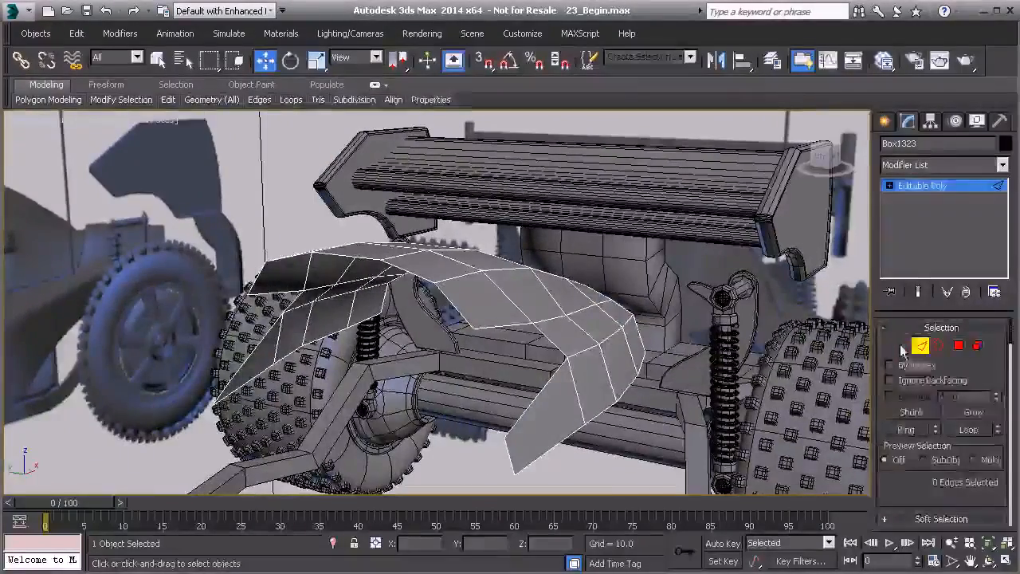
- Raise the mirrored vertex pairs above and behind the notch, one pair at a time, to round the cover's sides
click(900, 346)
click(565, 316)
alt+middle_drag(565, 315, 634, 310)
alt+middle_drag(362, 387, 326, 360)
alt+middle_drag(466, 362, 466, 306)
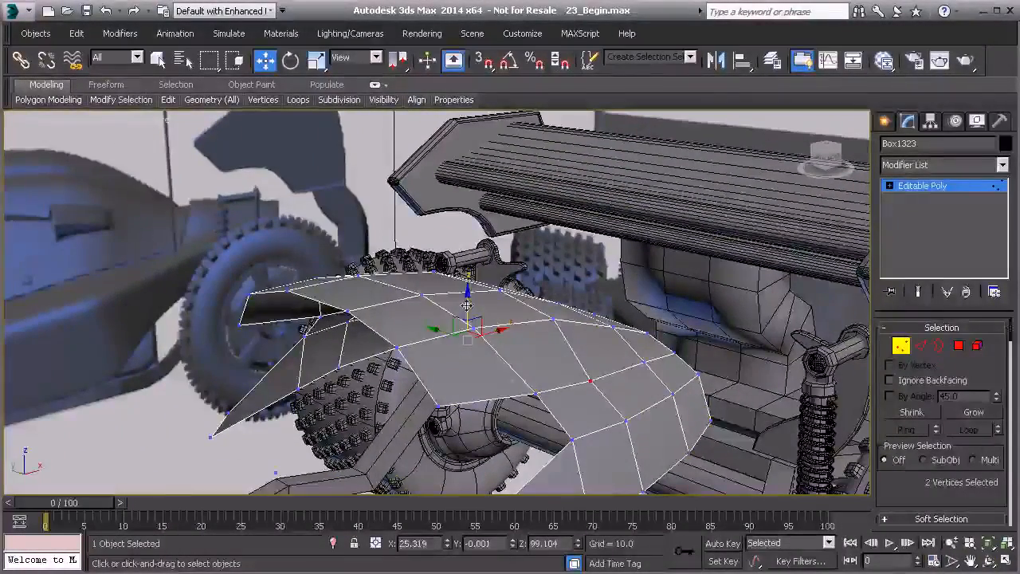
click(536, 393)
alt+middle_drag(536, 393, 472, 412)
ctrl+click(371, 437)
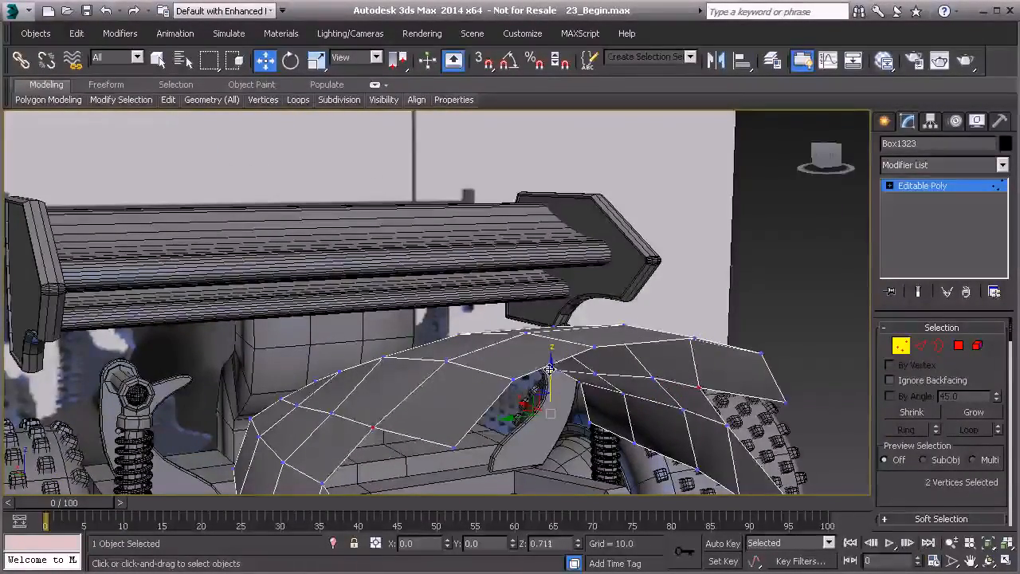
alt+middle_drag(466, 399, 402, 303)
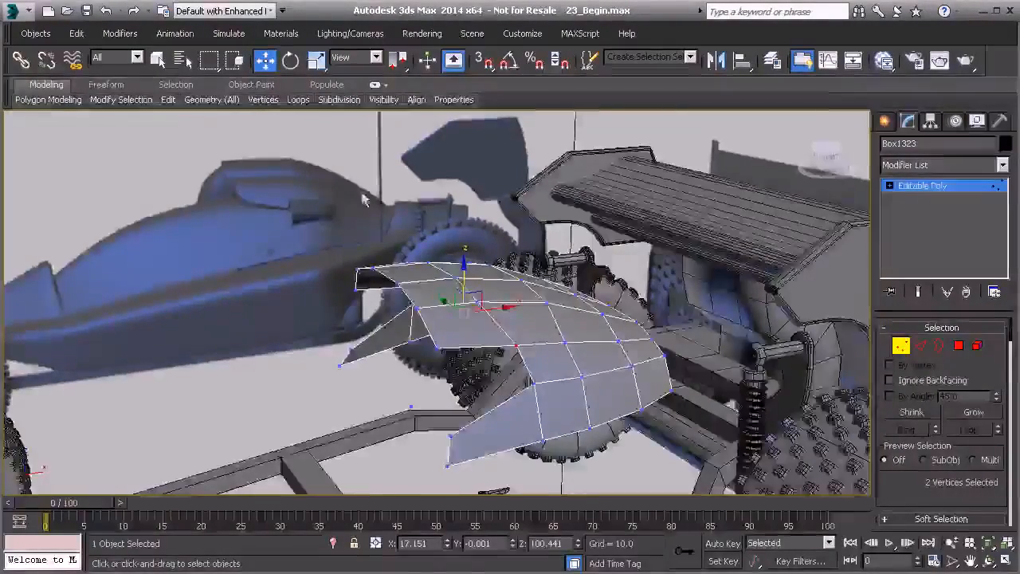
- Inset the four polygons of the cover's lengthwise centre strip together to form a narrow border around them
alt+middle_drag(355, 194, 472, 296)
click(959, 345)
alt+middle_drag(392, 269, 411, 341)
ctrl+click(520, 304)
ctrl+click(558, 298)
alt+middle_drag(538, 305, 500, 286)
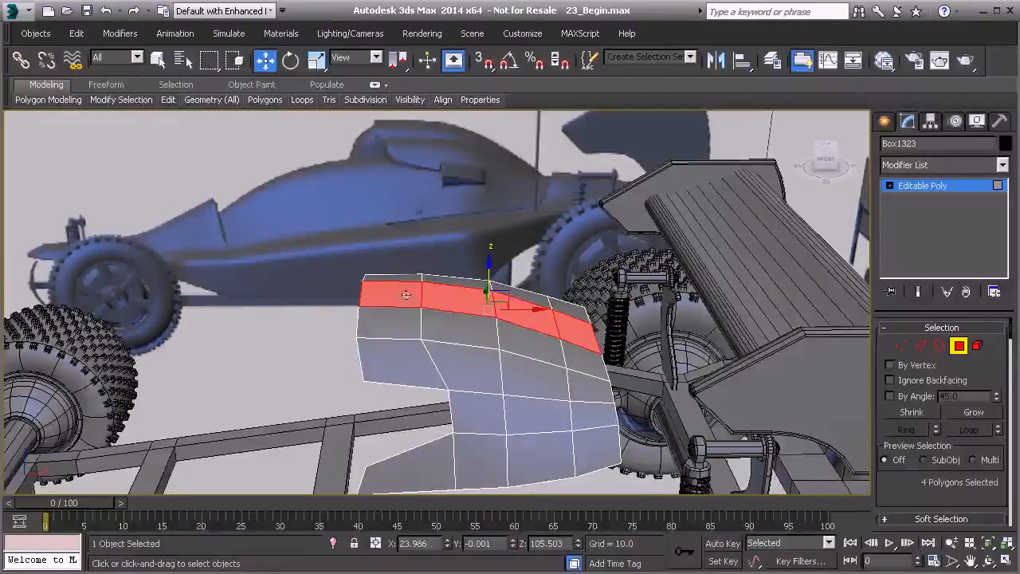
scroll(968, 456, down, 3)
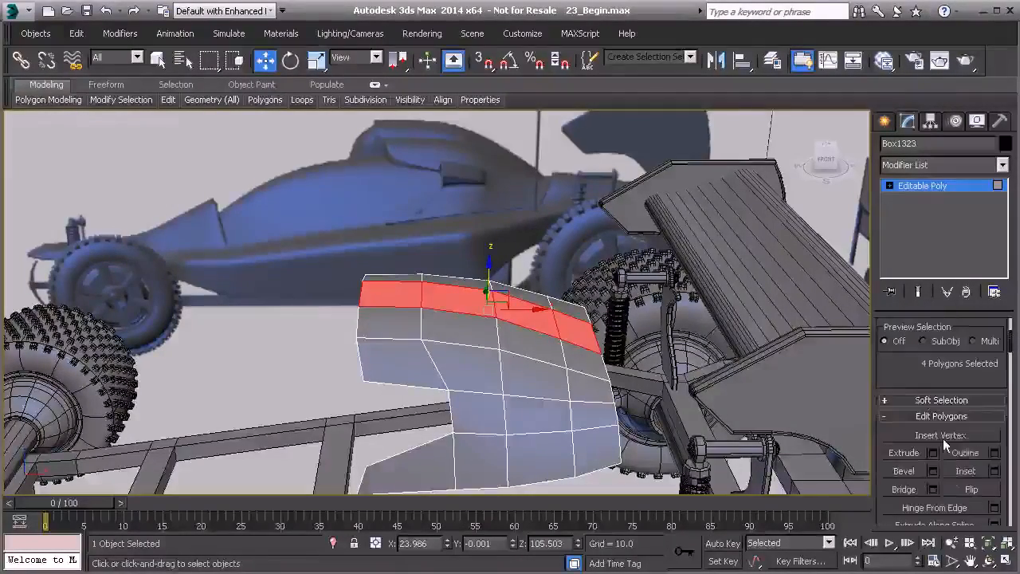
click(995, 471)
alt+middle_drag(445, 357, 447, 379)
alt+middle_drag(451, 309, 351, 318)
scroll(399, 327, up, 3)
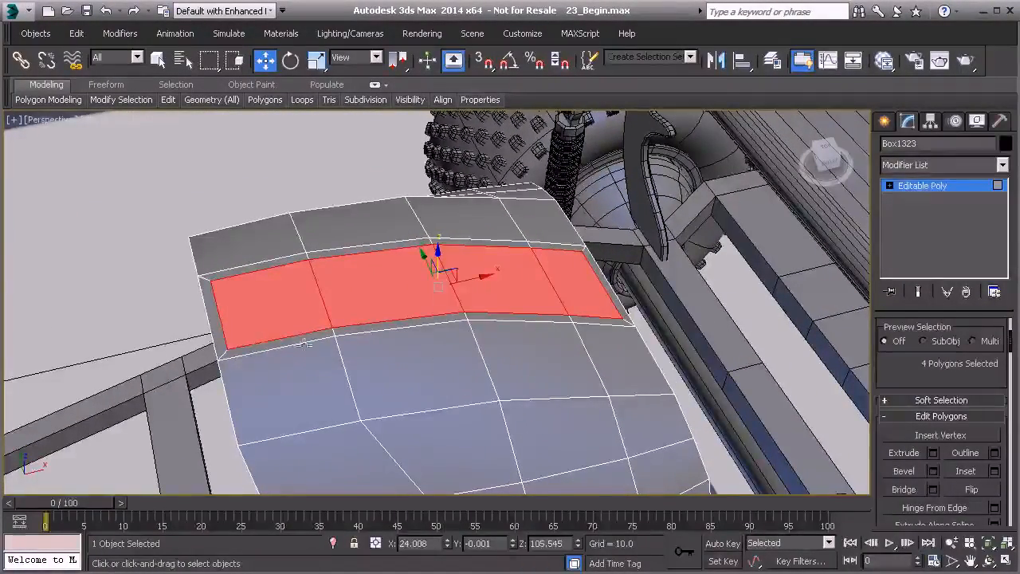
- Delete the narrow border polygon at the front of the inset strip and move the exposed inner edge forward
click(215, 318)
alt+middle_drag(215, 317, 288, 319)
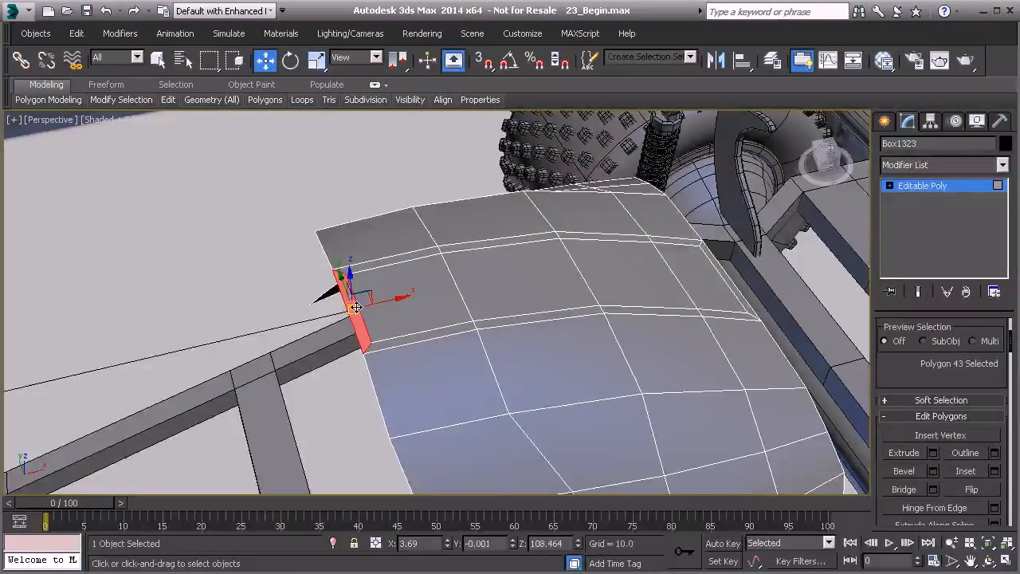
key(Delete)
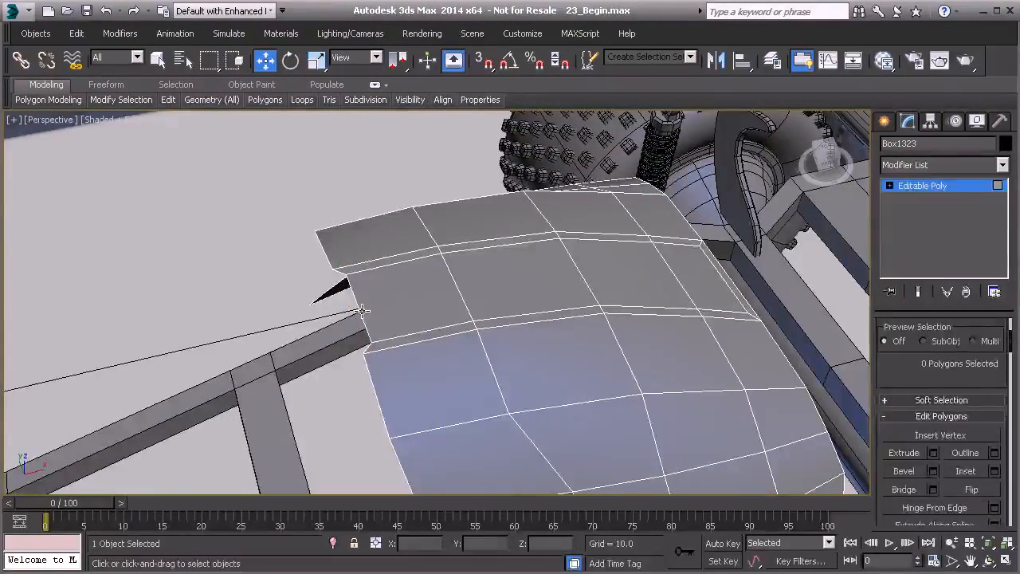
key(2)
click(362, 309)
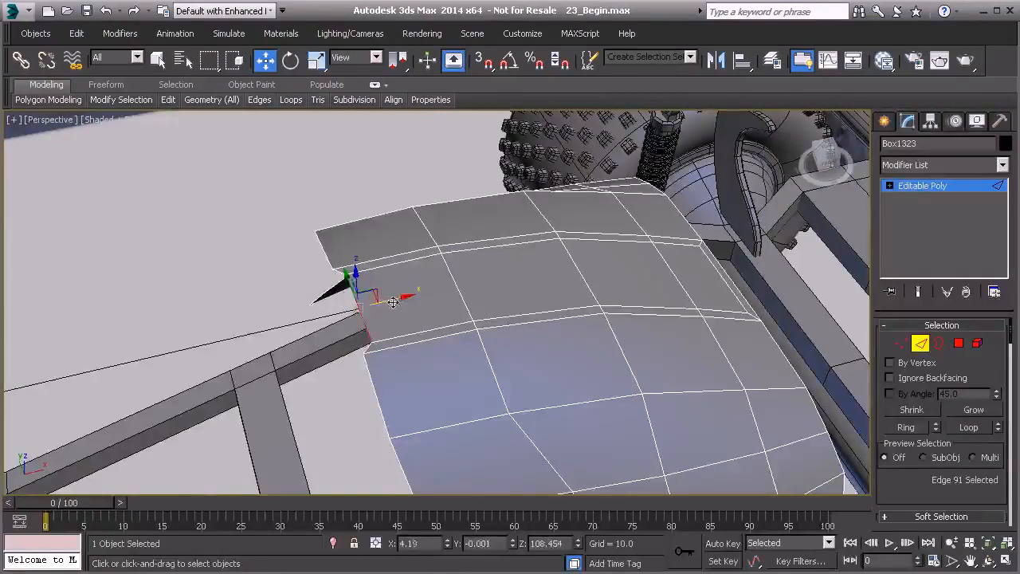
alt+middle_drag(356, 340, 762, 356)
- Scale the vertices along the cover's front edge on the X axis to bring them into one line
click(900, 342)
alt+middle_drag(574, 360, 308, 291)
drag(312, 232, 333, 440)
drag(362, 478, 363, 479)
alt+middle_drag(369, 422, 334, 333)
key(r)
drag(396, 341, 360, 344)
drag(143, 344, 143, 344)
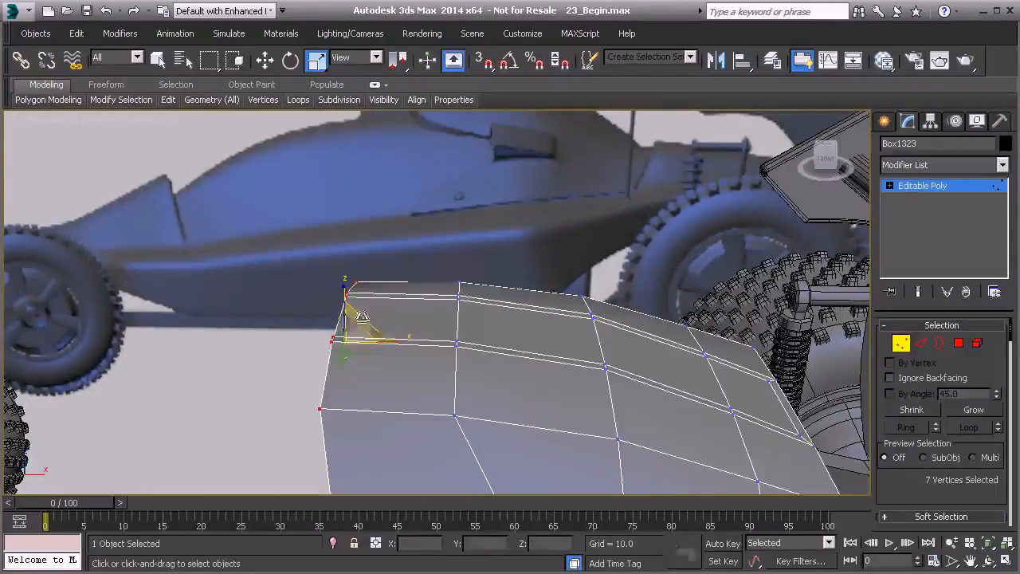
- Select and remove the two stray isolated vertices lying away from the cover
click(329, 228)
alt+middle_drag(353, 236, 451, 279)
drag(502, 288, 509, 292)
alt+middle_drag(508, 292, 393, 247)
scroll(406, 257, down, 2)
alt+middle_drag(526, 275, 490, 303)
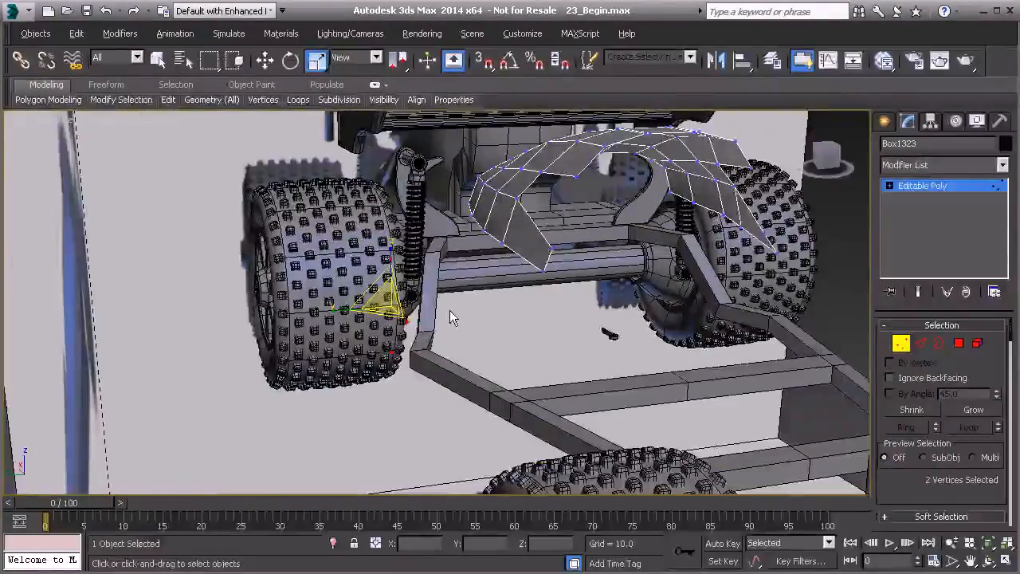
scroll(414, 307, down, 3)
click(413, 307)
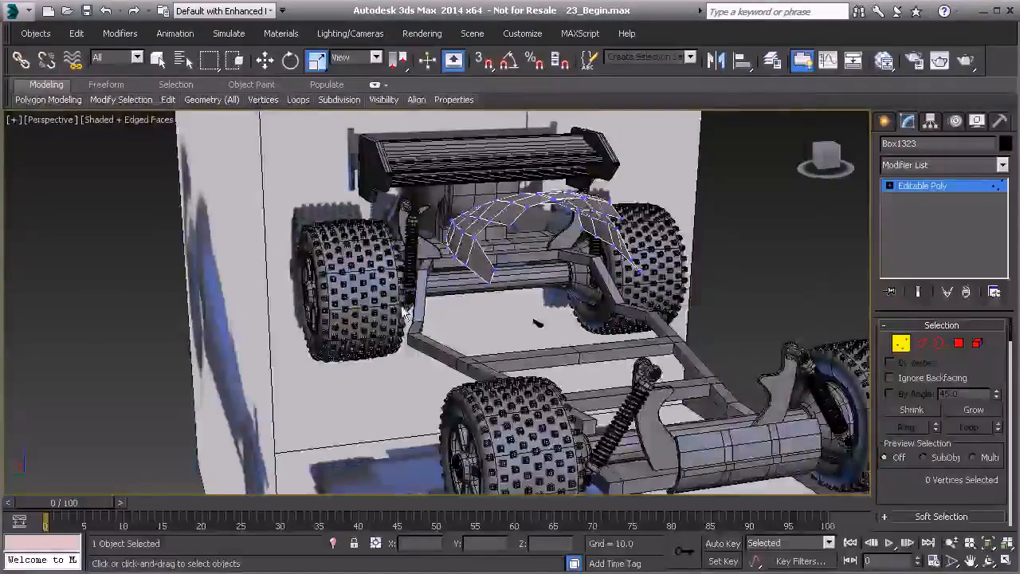
- Raise the four inset centre polygons and shift them forward to the top of the blueprint's air intake
scroll(414, 307, up, 3)
alt+middle_drag(478, 317, 278, 297)
middle_drag(546, 289, 483, 373)
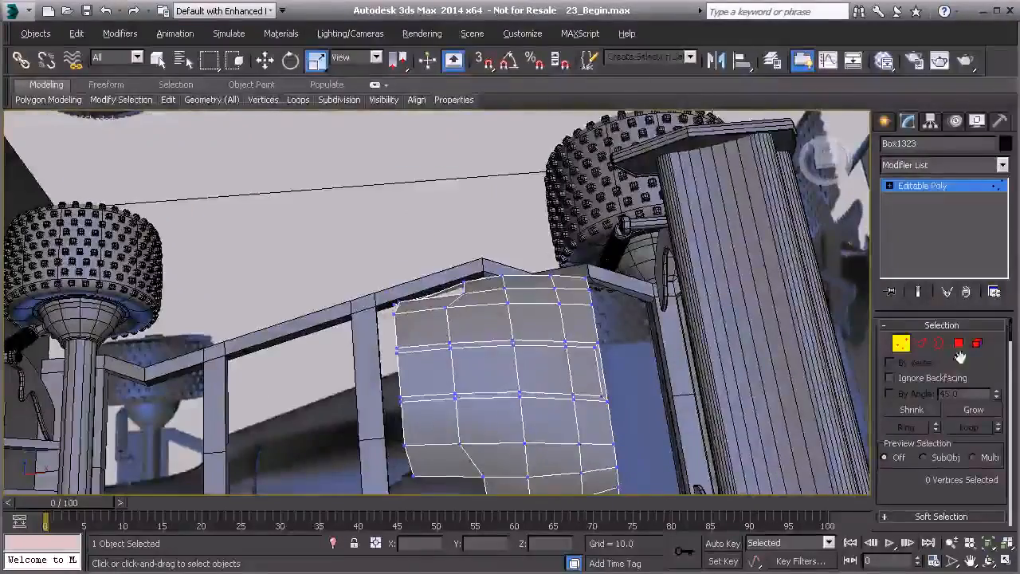
click(959, 345)
drag(444, 376, 574, 378)
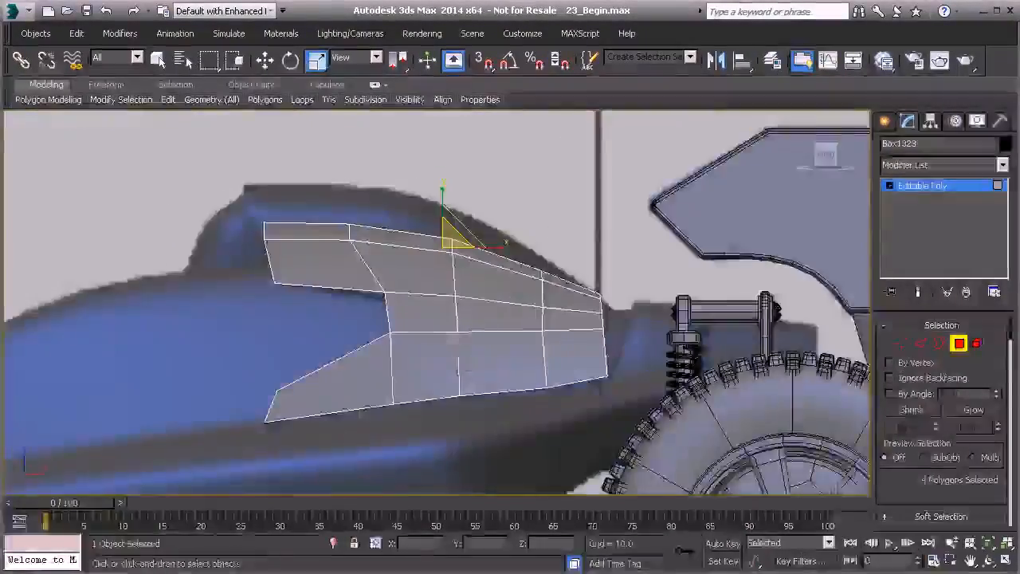
click(265, 60)
drag(442, 209, 443, 200)
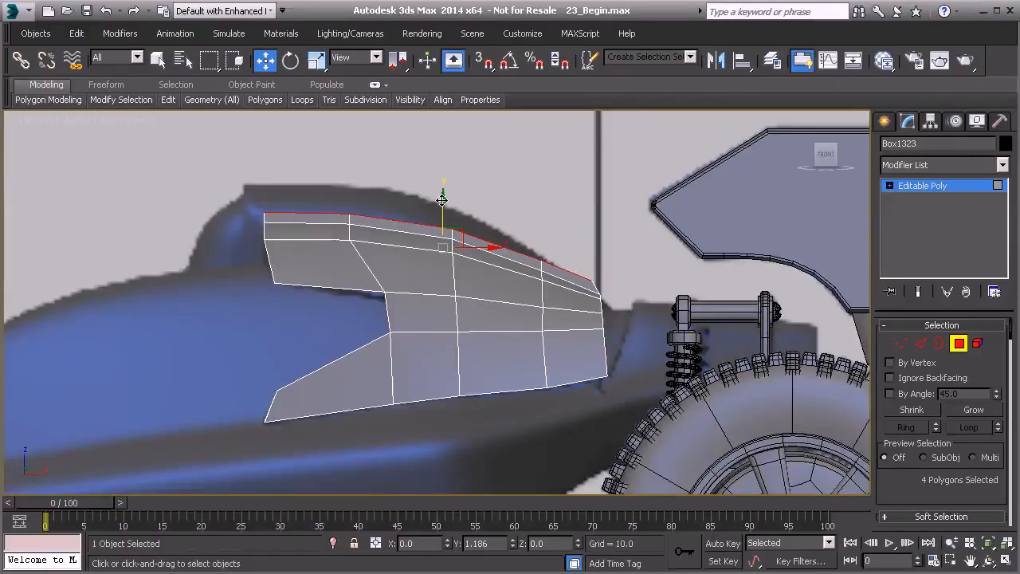
drag(443, 199, 442, 169)
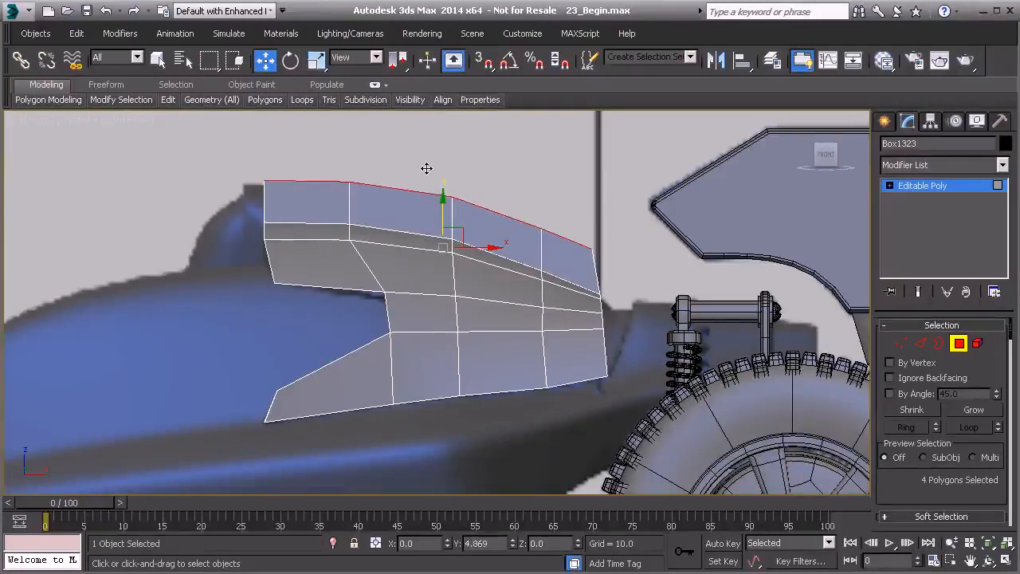
drag(476, 206, 420, 222)
- Lower the rear edge of the raised intake strip toward the cover's tail
alt+middle_drag(397, 229, 575, 293)
click(921, 344)
alt+middle_drag(710, 358, 630, 363)
click(613, 386)
drag(652, 384, 653, 388)
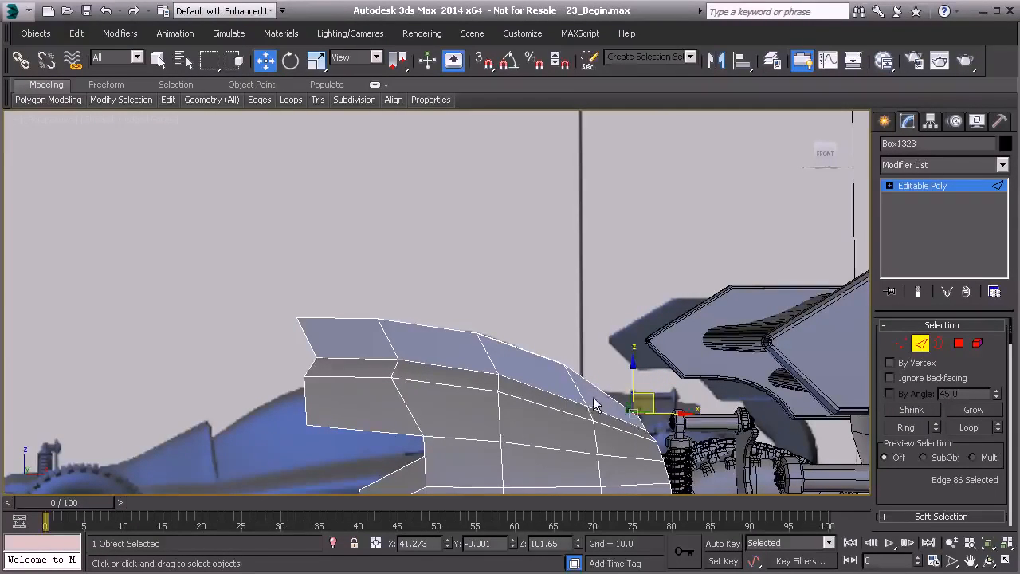
- Move the raised strip's next cross edge down and rearward onto the blueprint's sloping intake outline
alt+middle_drag(658, 435, 574, 375)
click(566, 357)
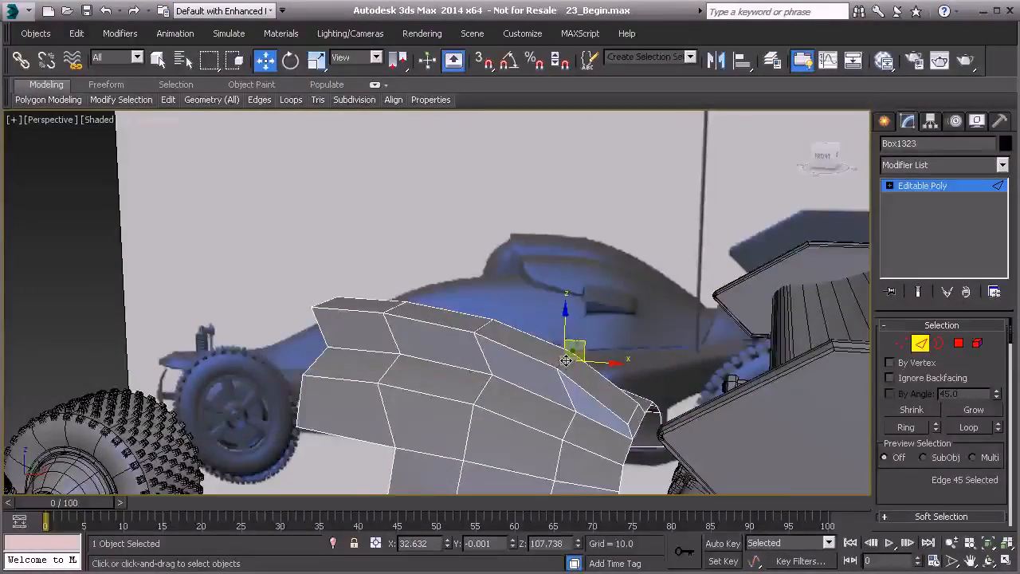
key(f)
middle_drag(522, 240, 477, 298)
scroll(476, 298, up, 3)
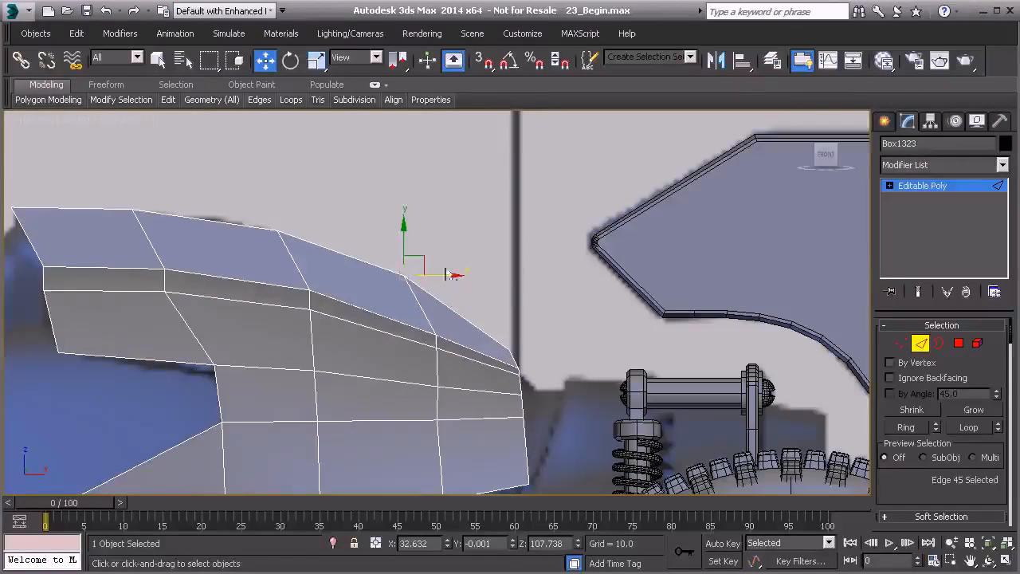
drag(423, 257, 450, 289)
- Fit the raised strip's rear vertices against the tail and shift the cover's lower rear corner vertices slightly forward
key(q)
drag(491, 327, 527, 358)
key(1)
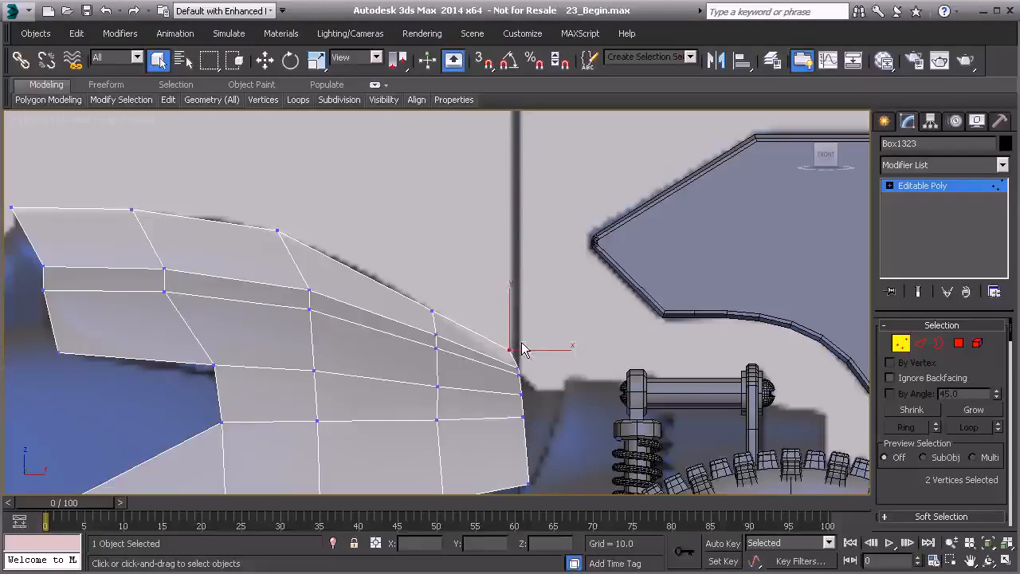
key(w)
drag(526, 337, 527, 337)
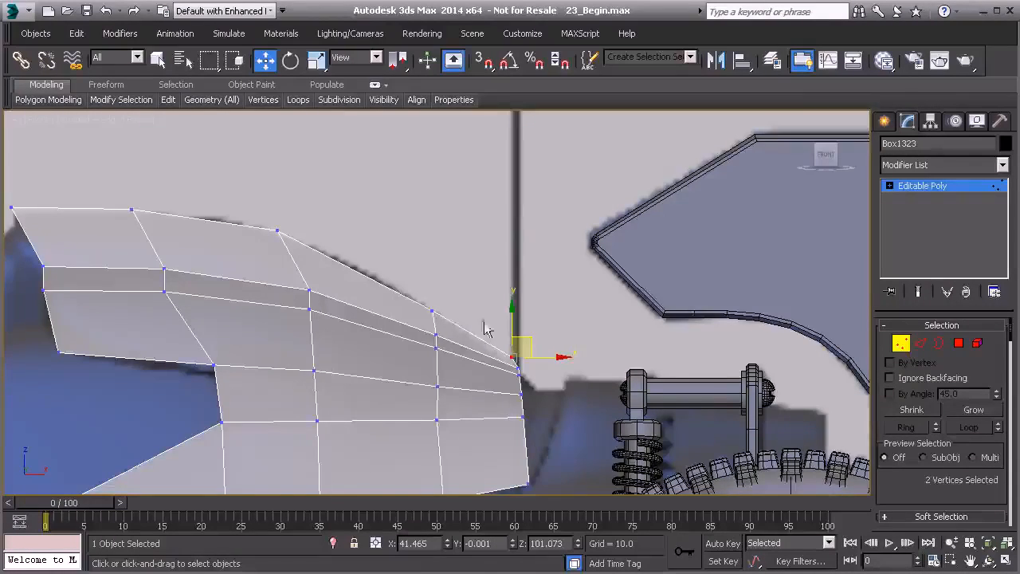
middle_drag(400, 285, 353, 213)
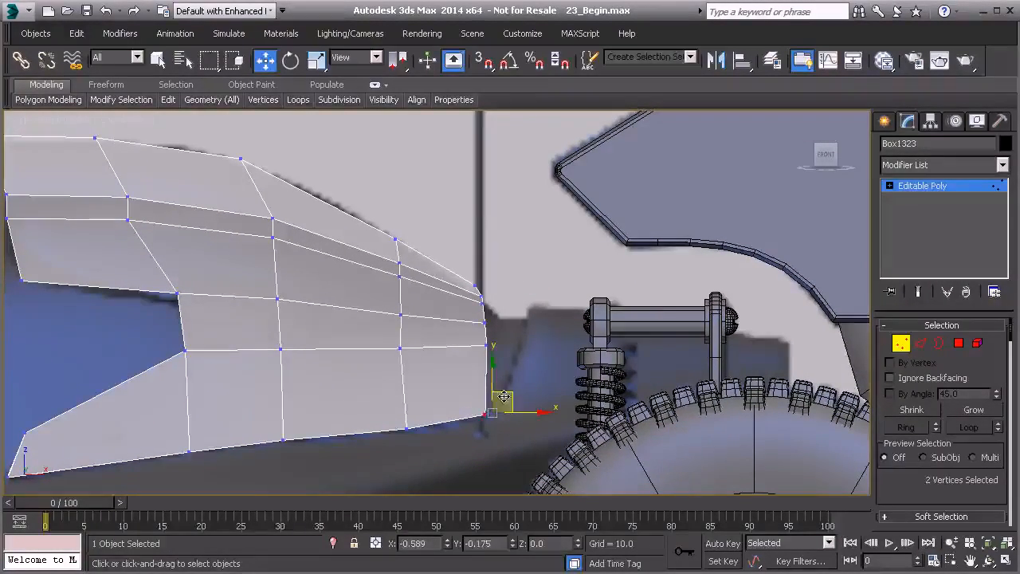
scroll(511, 292, down, 6)
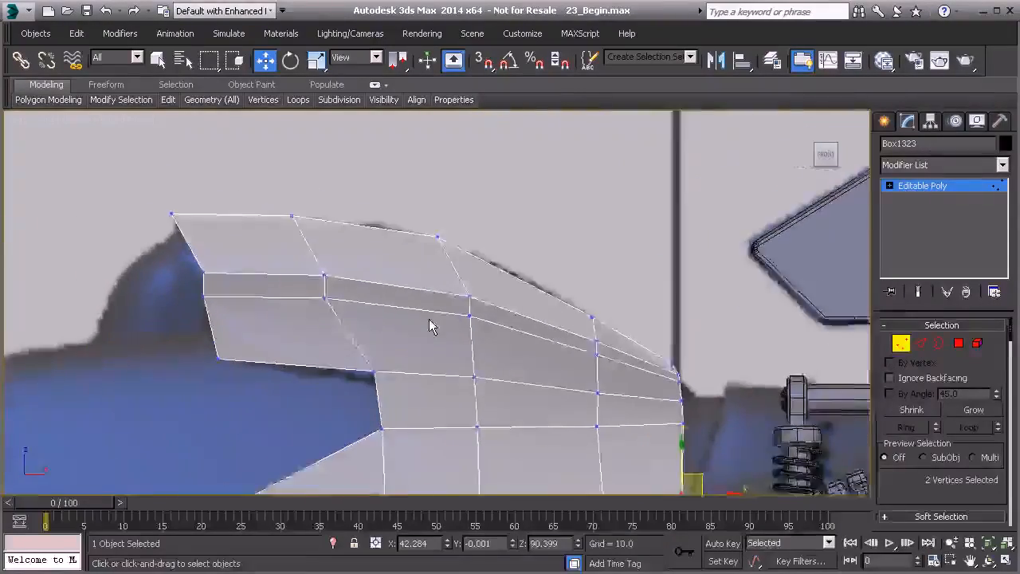
- Unhide all hidden objects to bring back the car body around the cover
alt+middle_drag(405, 333, 785, 367)
right_click(669, 202)
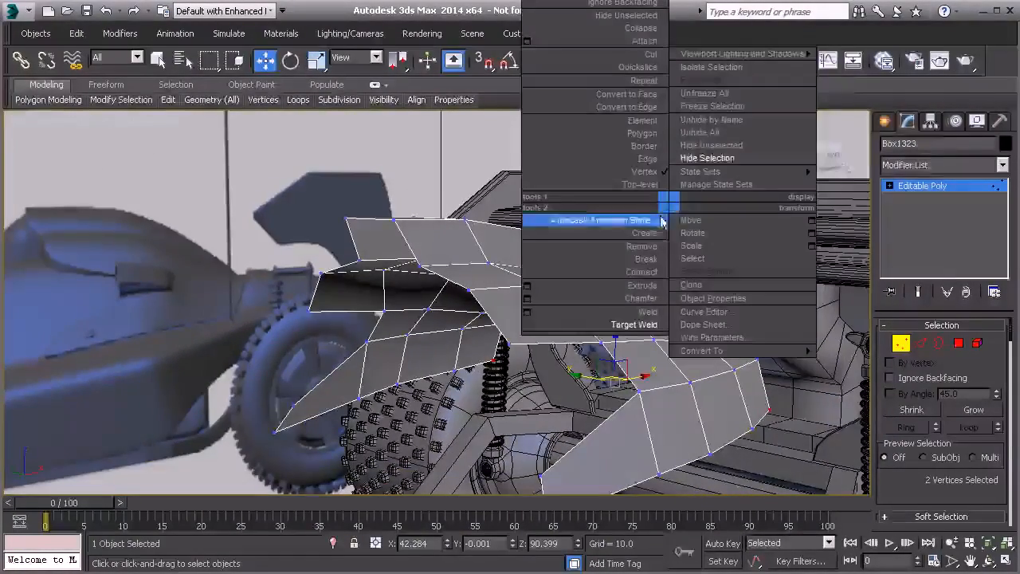
click(700, 133)
scroll(448, 235, down, 4)
alt+middle_drag(449, 234, 524, 359)
- Adjust the cover's lower side edges one after another toward the car body's surface, using wireframe display
click(918, 344)
alt+middle_drag(464, 339, 555, 398)
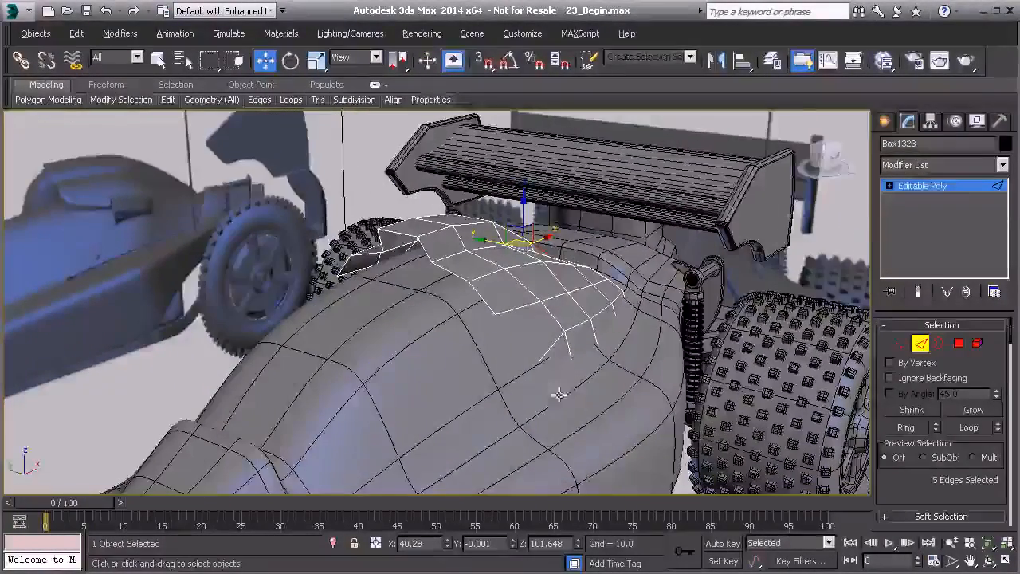
click(540, 373)
key(F3)
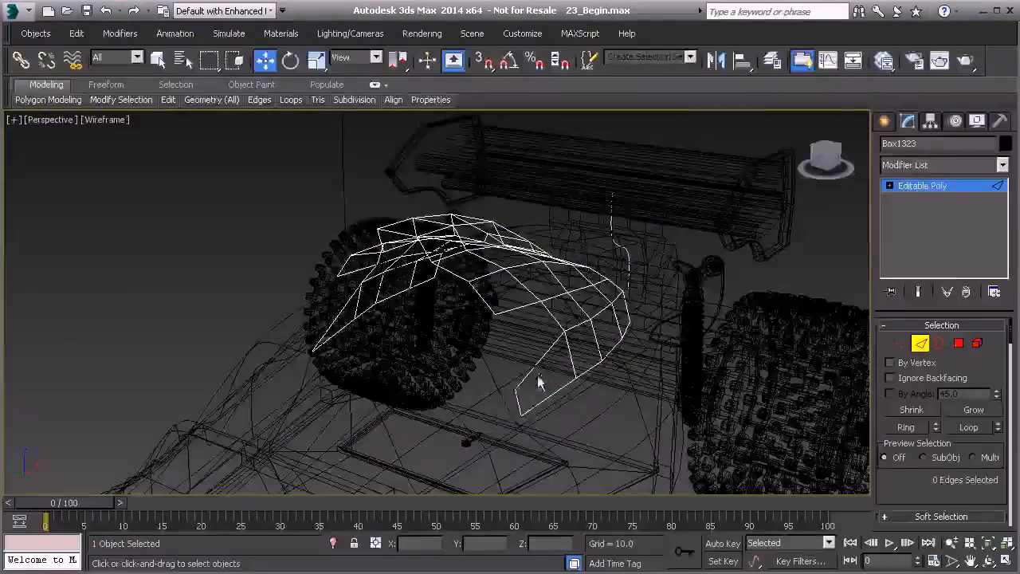
key(F3)
drag(496, 395, 505, 398)
click(569, 355)
drag(544, 351, 553, 352)
click(594, 333)
drag(580, 334, 606, 314)
- Select the cover's outer side vertex and examine the cover's fit against the car body from several sides
scroll(534, 332, up, 4)
middle_drag(605, 314, 432, 357)
alt+middle_drag(427, 303, 532, 303)
key(1)
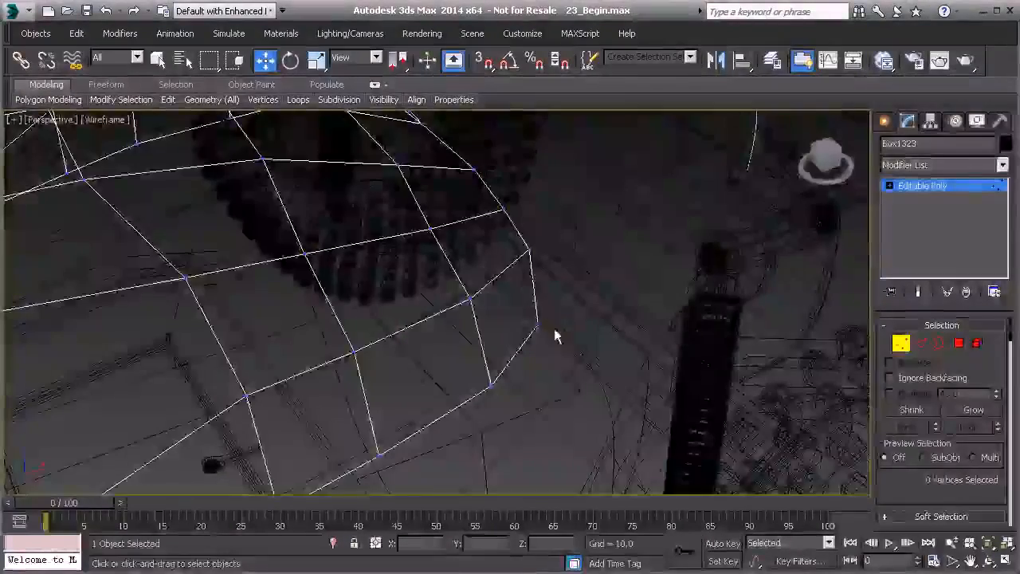
click(536, 306)
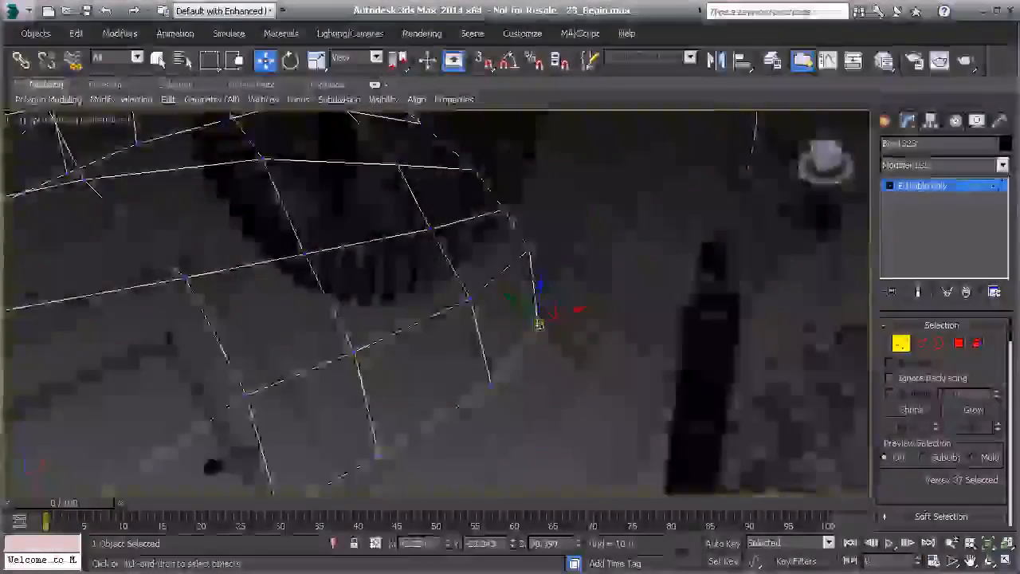
alt+middle_drag(523, 307, 476, 349)
alt+middle_drag(637, 338, 498, 339)
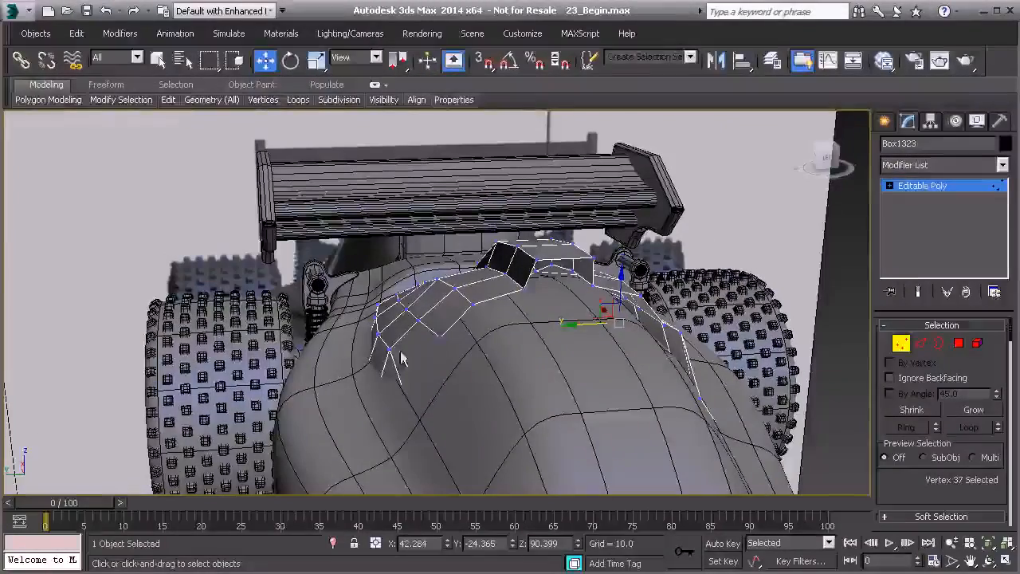
alt+middle_drag(606, 335, 524, 308)
- Connect the raised strip's cross edges to add a lengthwise edge line along its centre
click(521, 307)
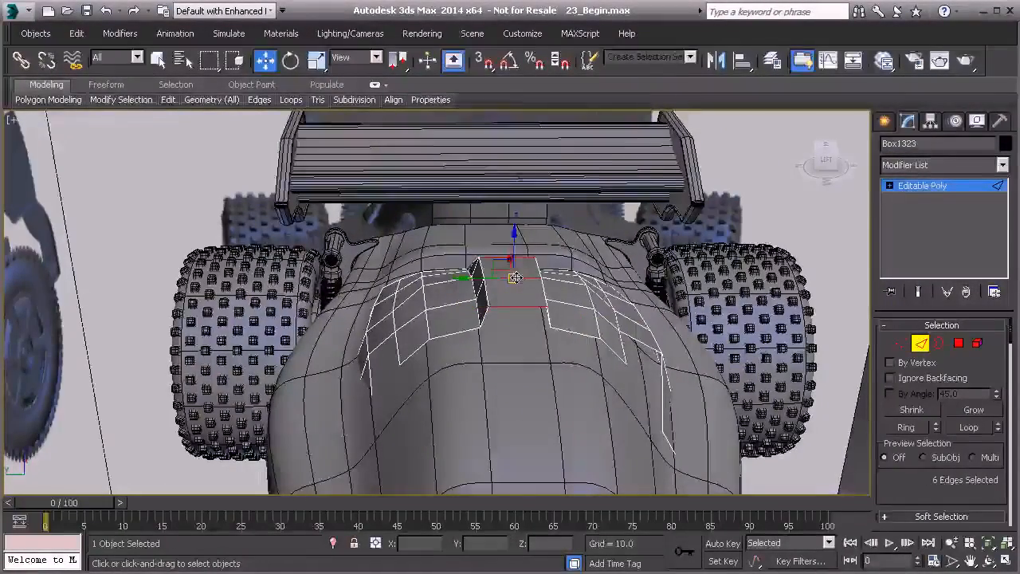
alt+middle_drag(592, 328, 582, 363)
drag(962, 504, 961, 378)
click(969, 481)
alt+middle_drag(504, 288, 515, 317)
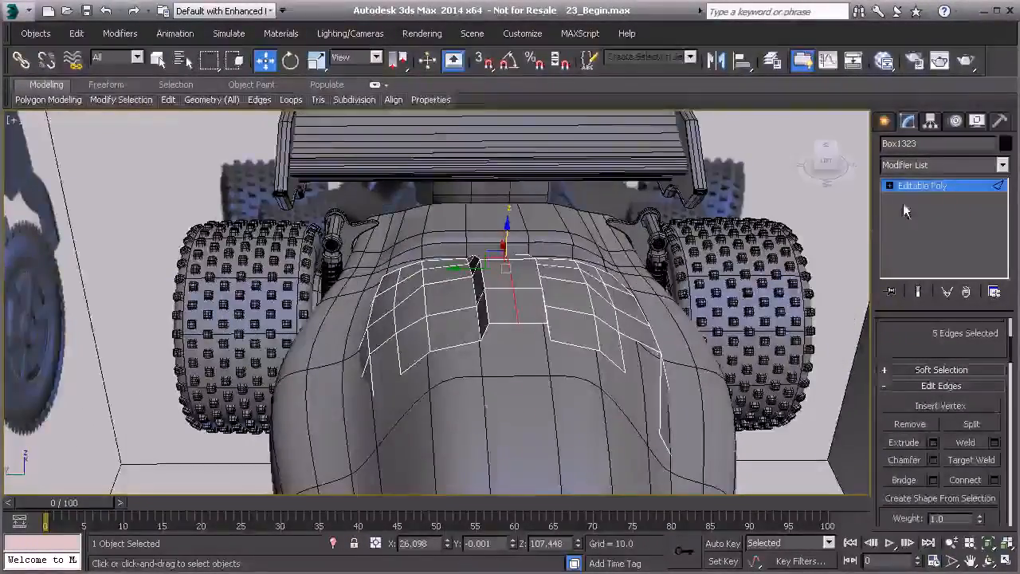
- Delete all cover vertices on the positive Y side of the new centre line, checking the remaining half in wireframe
key(1)
alt+middle_drag(449, 298, 412, 226)
drag(426, 337, 495, 359)
key(Delete)
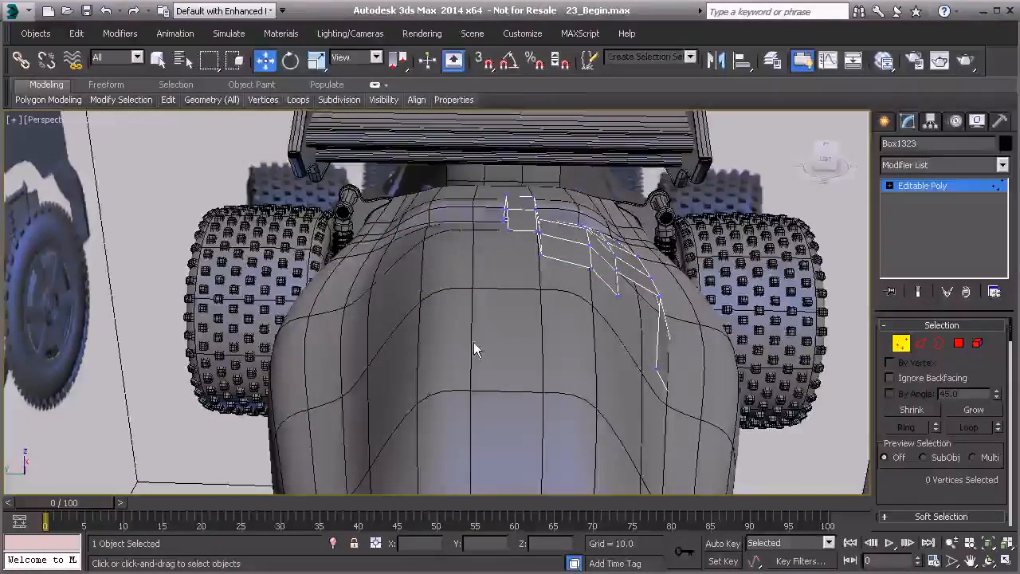
key(F3)
middle_drag(390, 401, 402, 303)
click(402, 304)
scroll(403, 315, down, 4)
scroll(411, 321, up, 3)
key(F3)
alt+middle_drag(466, 243, 486, 318)
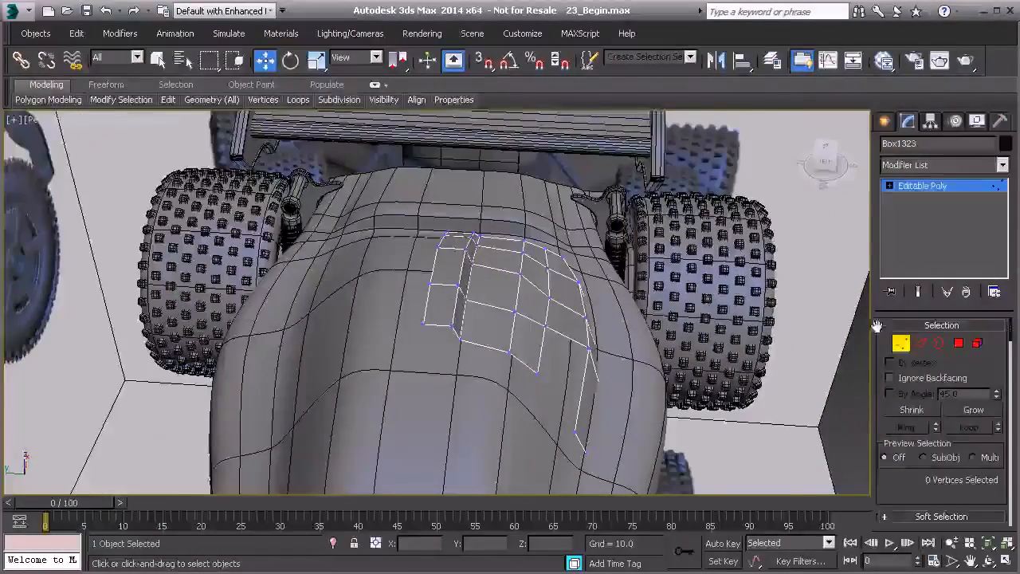
- Add a Symmetry modifier to the remaining cover half, mirrored on the Y axis with Flip enabled
click(921, 343)
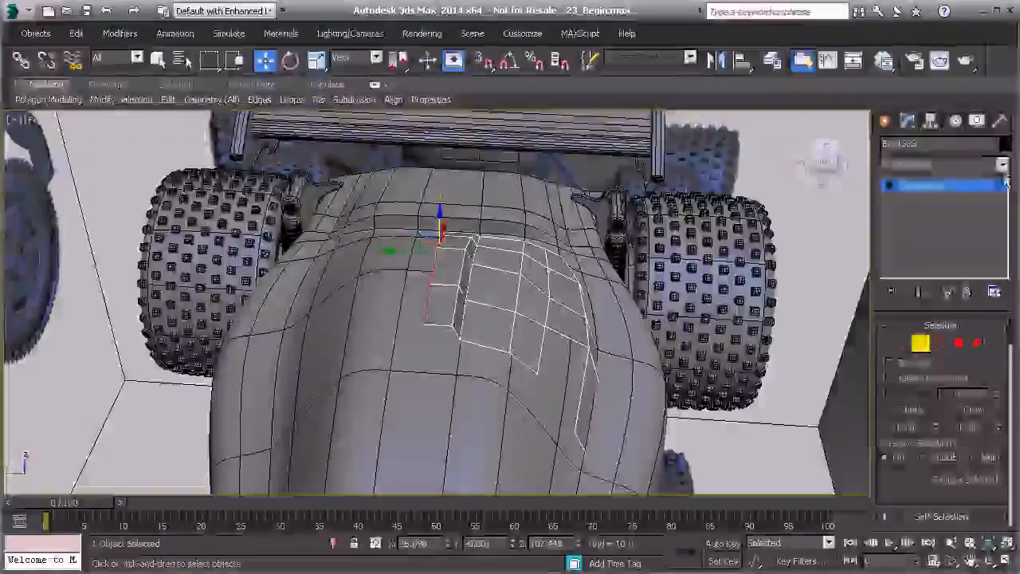
click(1001, 165)
drag(1004, 201, 1000, 552)
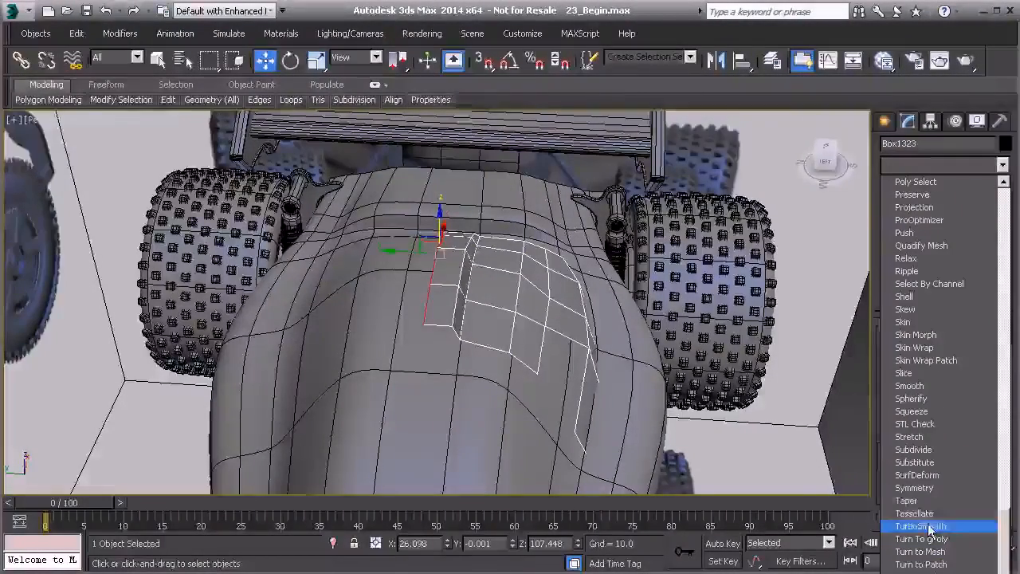
click(914, 488)
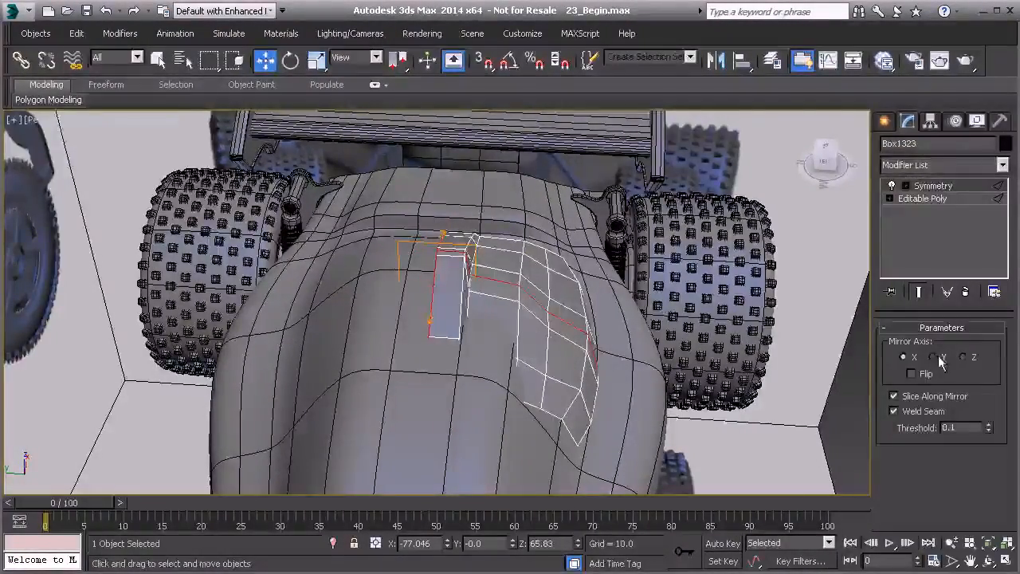
click(933, 357)
click(911, 374)
mouse_move(494, 311)
alt+middle_down()
mouse_move(524, 320)
mouse_move(480, 303)
mouse_move(510, 315)
alt+middle_up()
- Return to the Editable Poly's vertices and shift the cover's outer side vertices sideways toward the centre
click(924, 198)
click(900, 344)
alt+middle_drag(582, 335, 533, 335)
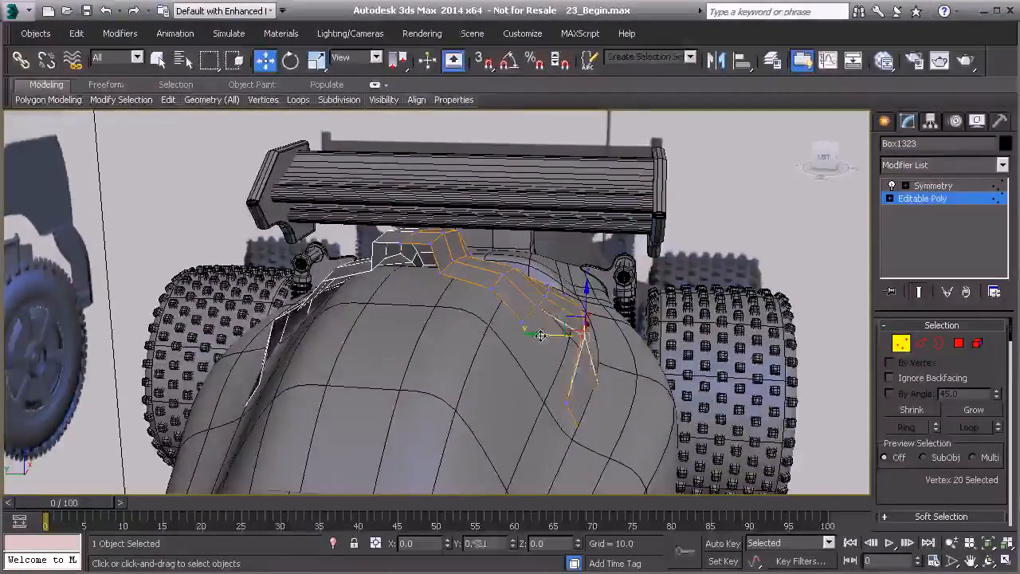
click(584, 319)
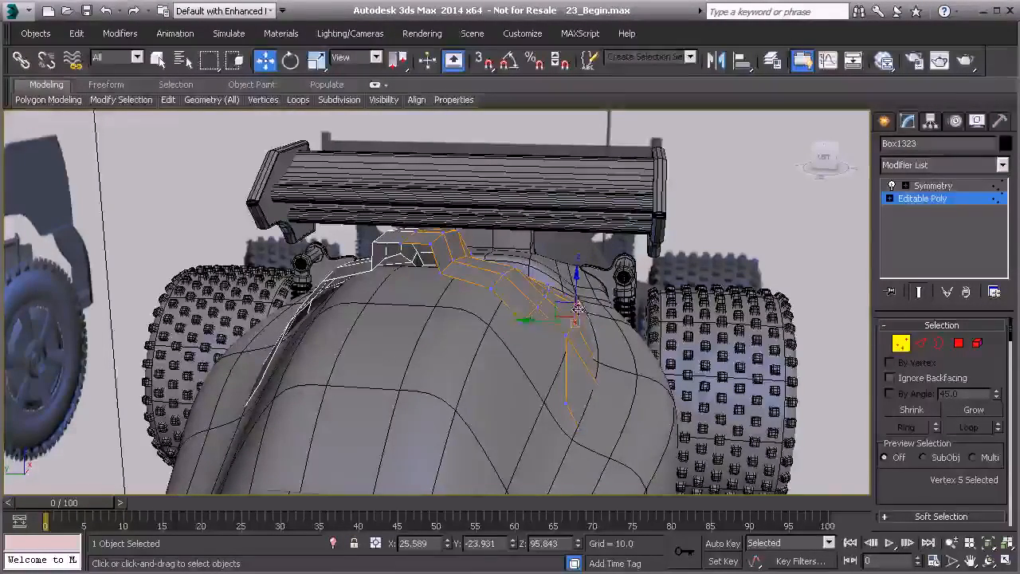
drag(545, 310, 538, 310)
- Nudge the upper side and rear vertices of the cover half to even out its surface above the body
alt+middle_drag(519, 328, 550, 297)
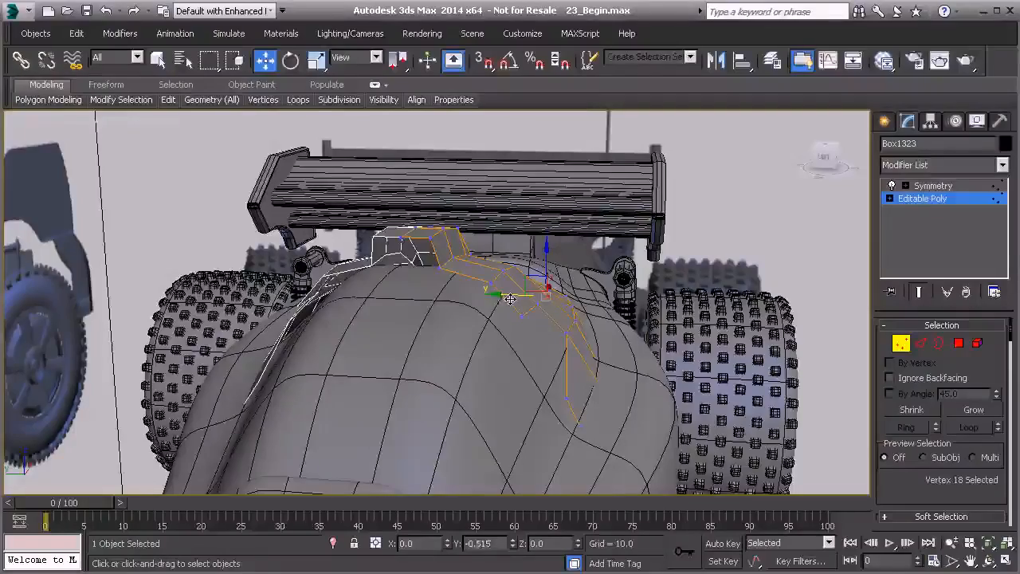
alt+middle_drag(511, 298, 564, 275)
click(566, 274)
drag(540, 271, 556, 256)
alt+middle_drag(547, 268, 486, 252)
alt+middle_drag(549, 311, 506, 300)
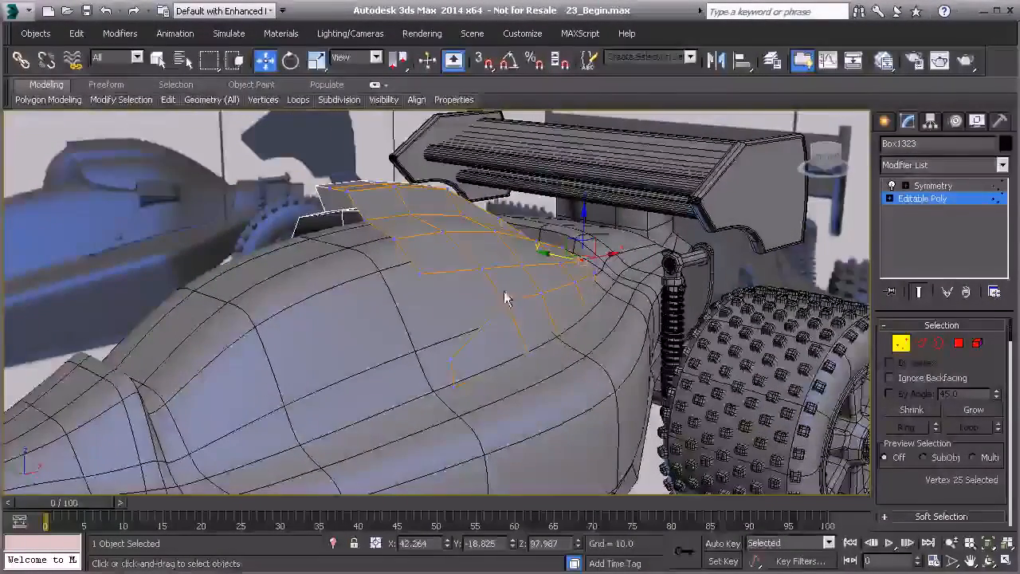
- Select the front edges of the intake and the adjoining side panels and extrude them straight down toward the body
alt+middle_drag(388, 276, 359, 197)
alt+middle_drag(514, 248, 518, 280)
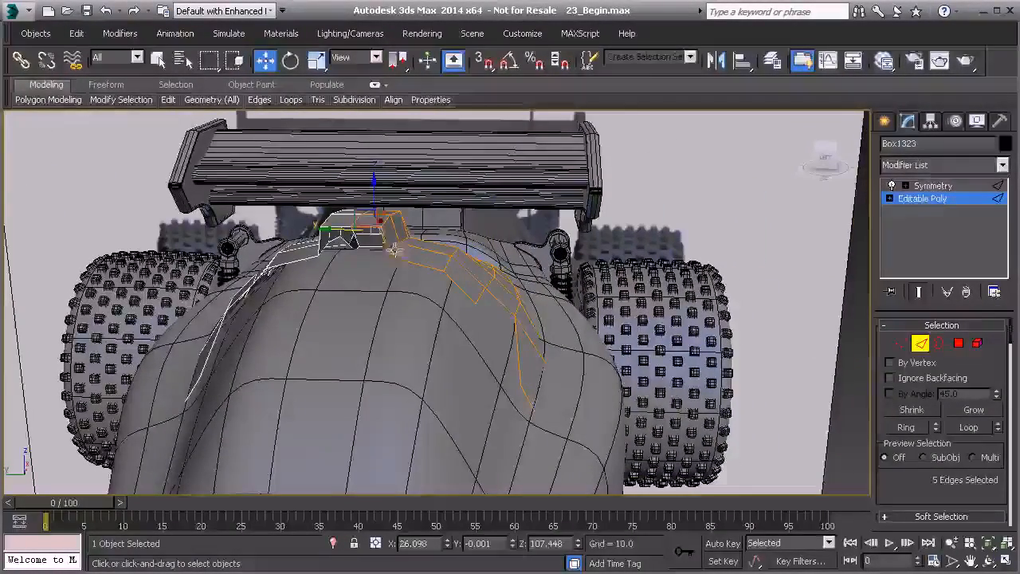
ctrl+click(404, 259)
middle_drag(380, 276, 433, 296)
scroll(386, 312, up, 3)
middle_drag(510, 375, 435, 283)
ctrl+click(434, 274)
middle_drag(332, 228, 296, 172)
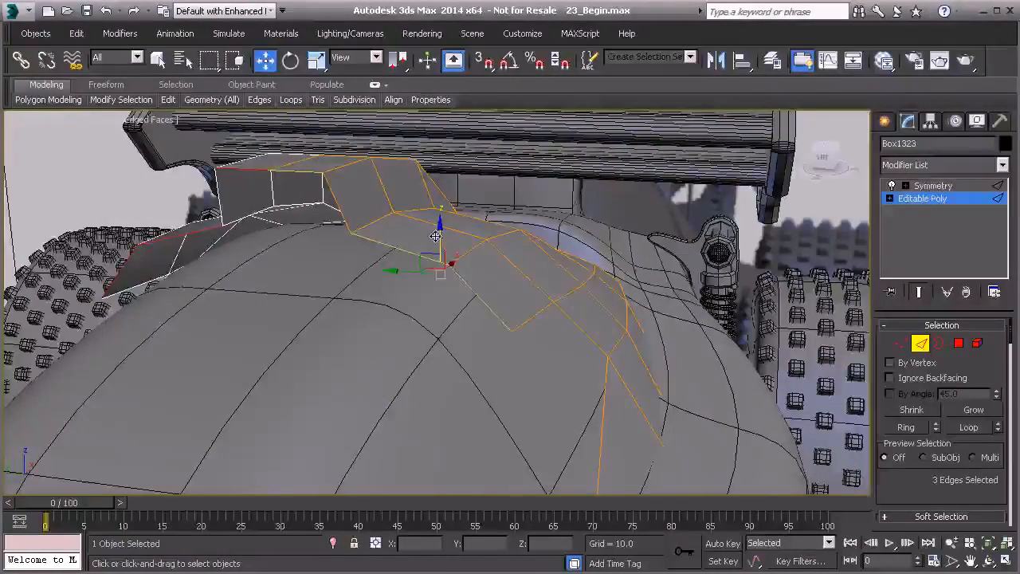
shift+drag(439, 256, 442, 305)
- Target weld the lower outer vertex of the intake's front face to the side panel's upper corner vertex
alt+middle_drag(439, 303, 419, 290)
scroll(326, 296, up, 5)
scroll(376, 310, down, 4)
scroll(368, 276, up, 4)
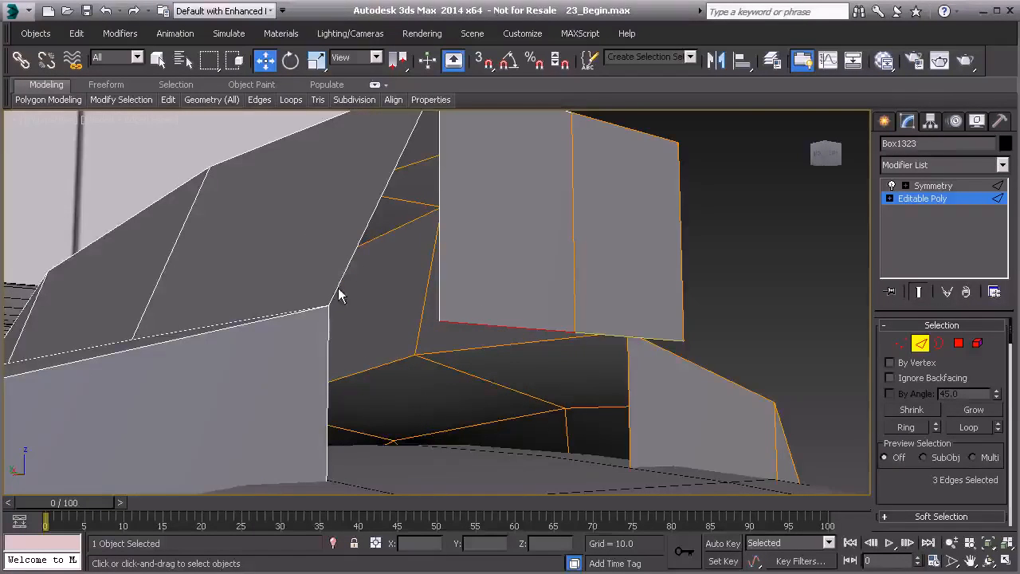
scroll(339, 333, down, 5)
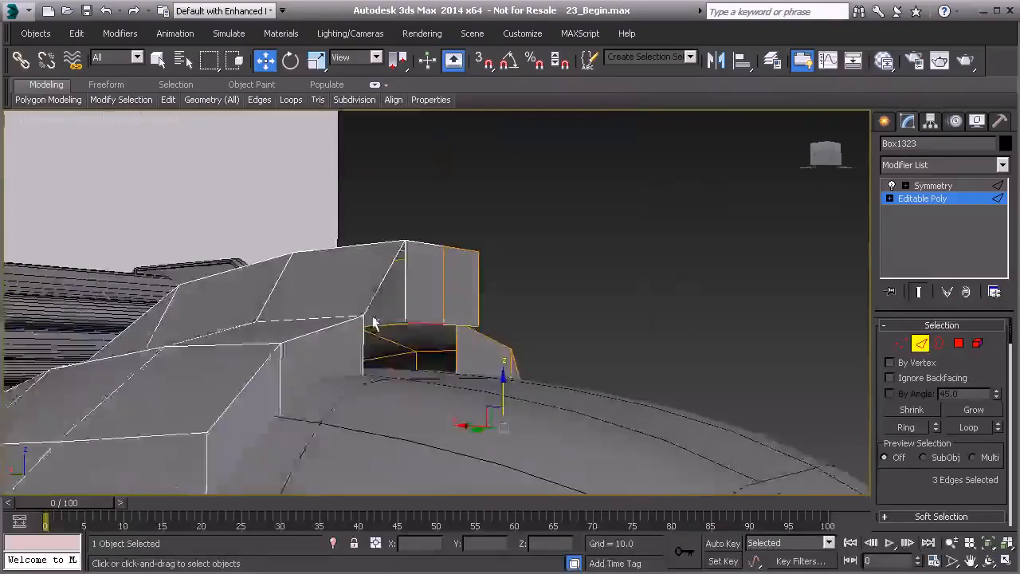
alt+middle_drag(411, 336, 851, 347)
click(896, 346)
alt+middle_drag(606, 358, 538, 374)
scroll(518, 377, up, 3)
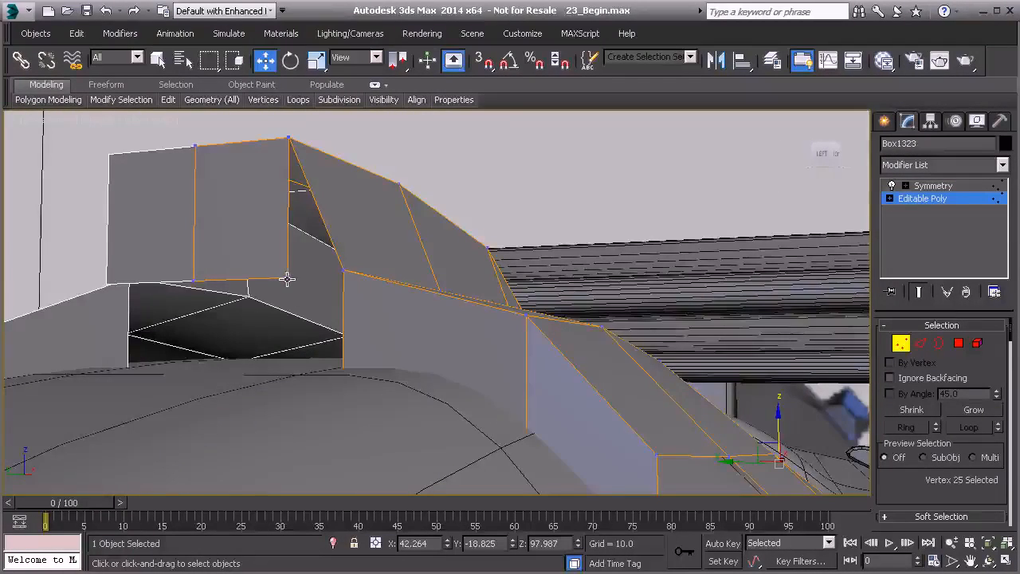
right_click(344, 270)
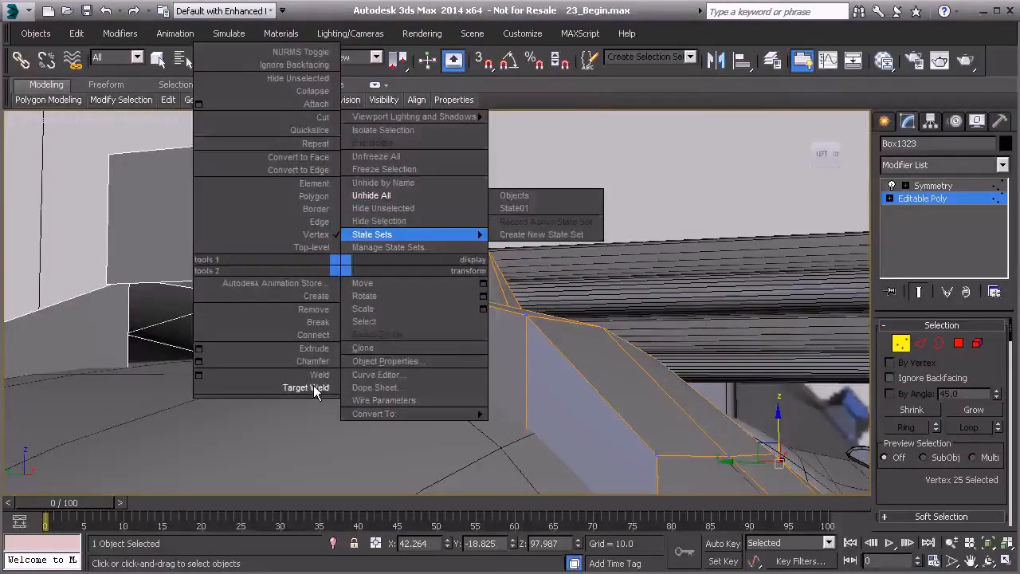
click(307, 387)
right_click(279, 300)
click(260, 424)
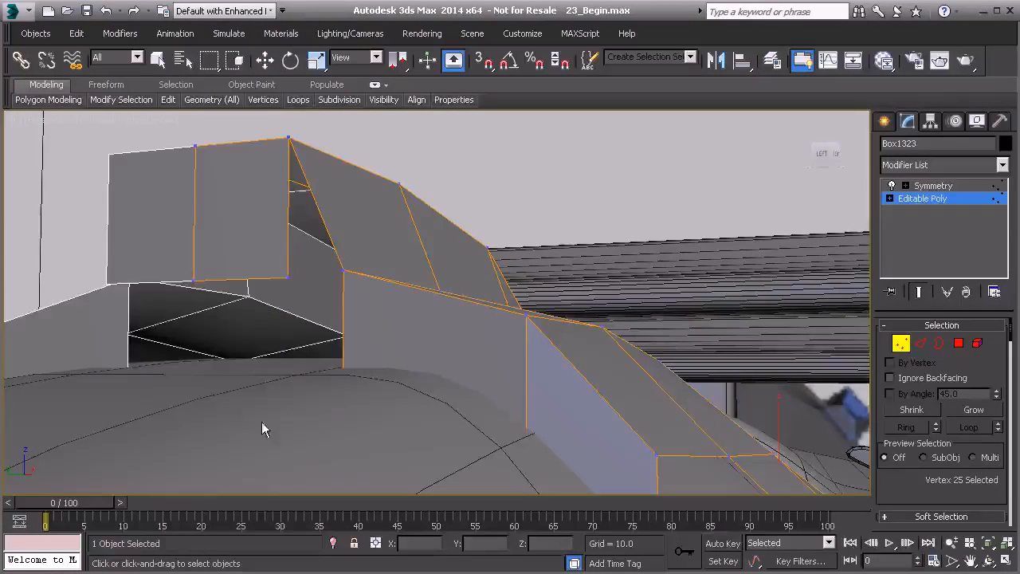
click(342, 268)
- Extrude the lower edge of the intake's front face down about 5.31 units, level with the adjoining side wall
alt+middle_drag(303, 296, 457, 333)
key(w)
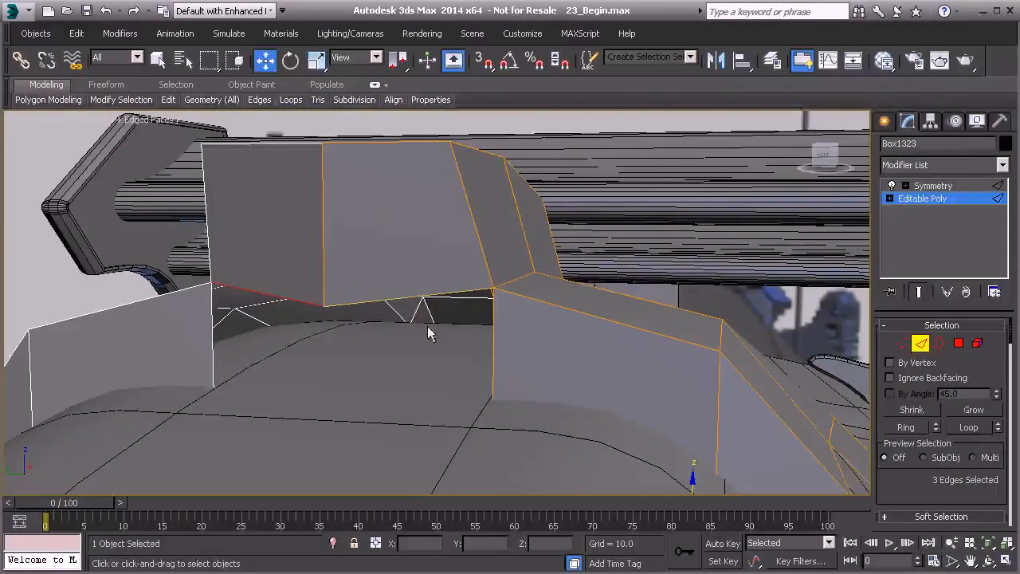
shift+drag(408, 260, 408, 393)
key(F3)
mouse_move(408, 388)
middle_down()
mouse_move(414, 289)
mouse_move(407, 339)
mouse_move(377, 312)
mouse_move(359, 318)
mouse_move(356, 334)
mouse_move(380, 255)
middle_up()
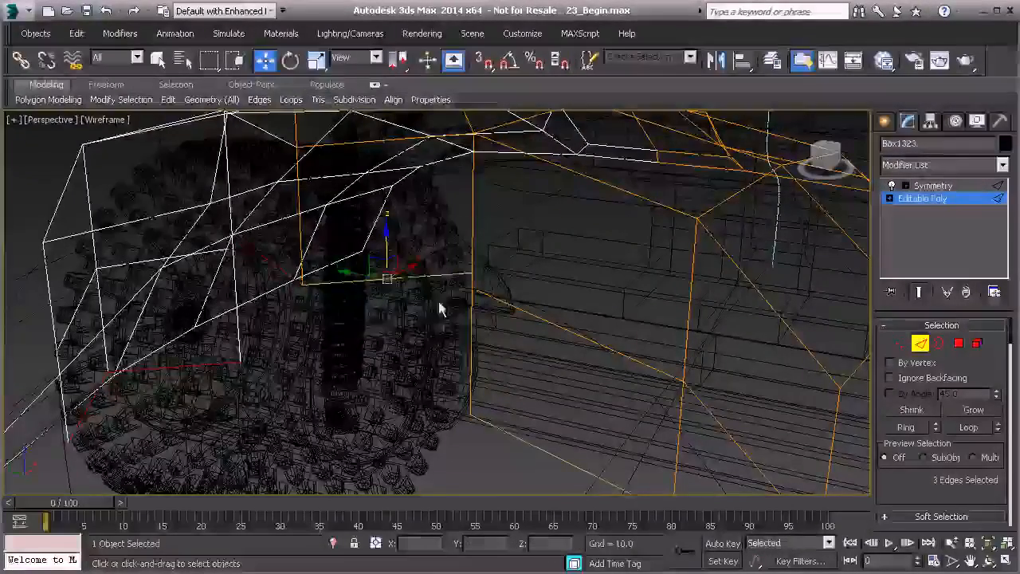
alt+middle_drag(232, 284, 307, 223)
shift+drag(327, 173, 332, 317)
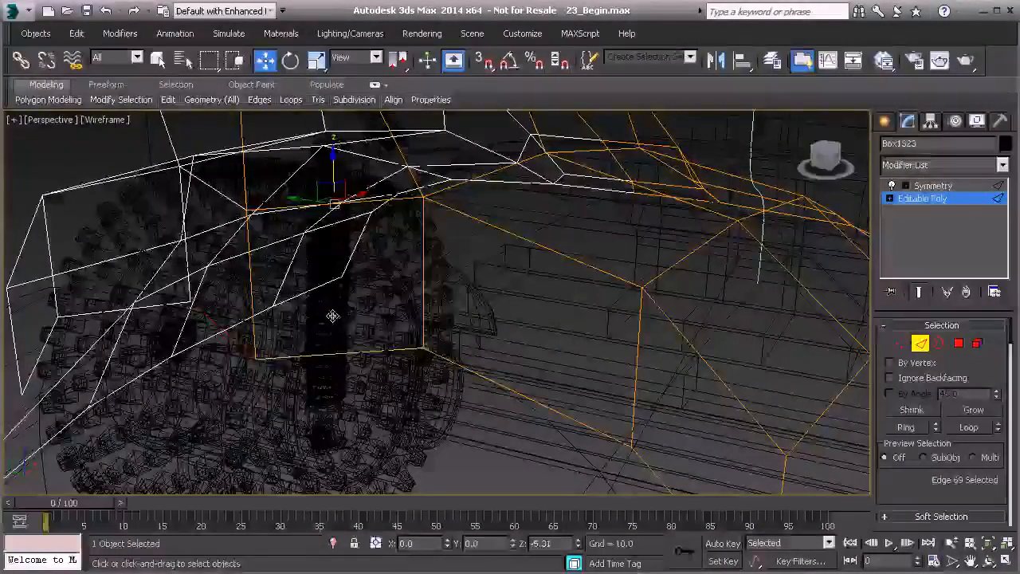
- Weld the two overlapping vertices where the intake's front face meets the side wall's lower corner
key(1)
drag(441, 371, 408, 332)
alt+middle_drag(470, 360, 404, 298)
scroll(404, 298, up, 3)
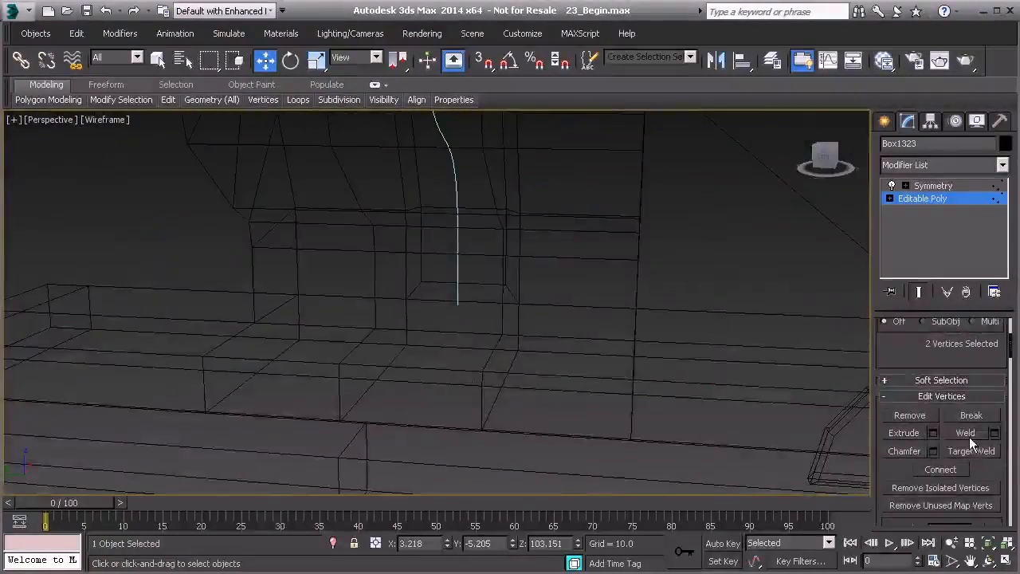
click(969, 436)
scroll(451, 288, down, 2)
scroll(469, 348, down, 3)
middle_drag(431, 307, 480, 298)
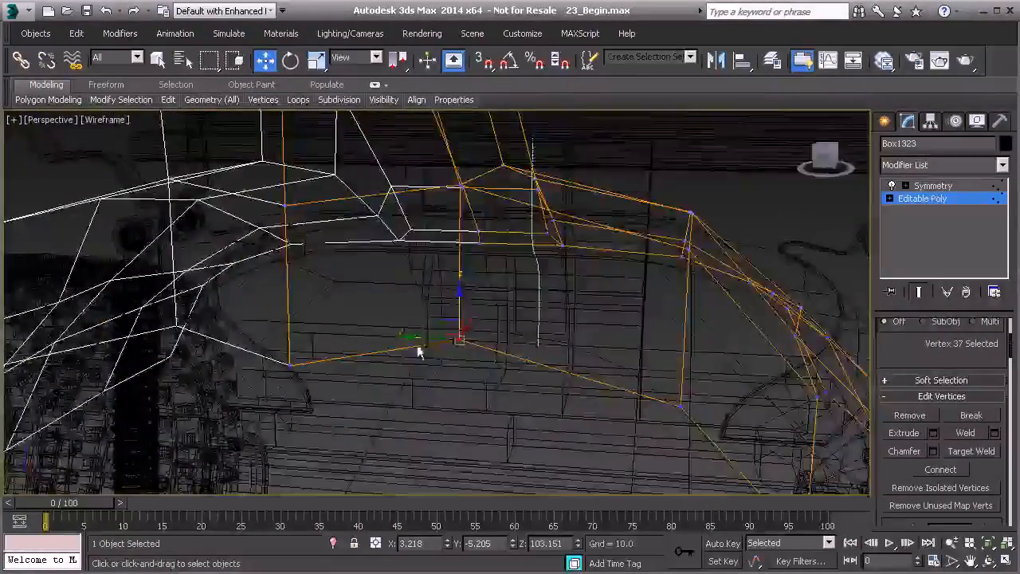
scroll(409, 351, up, 3)
alt+middle_drag(410, 351, 507, 333)
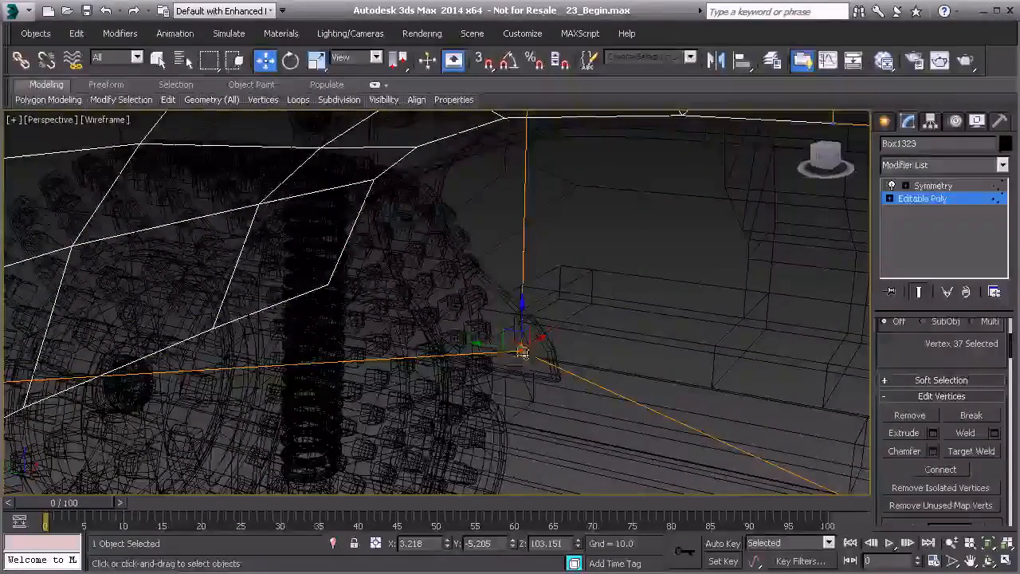
- Apply the weld settings to the selected corner vertex with a weld threshold of 14.899
drag(927, 358, 956, 441)
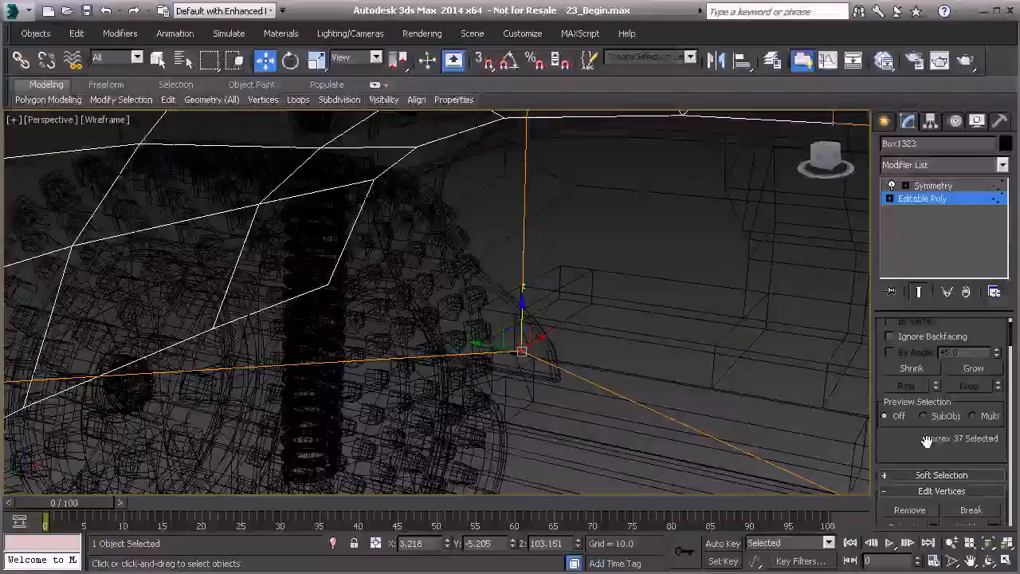
drag(927, 441, 903, 377)
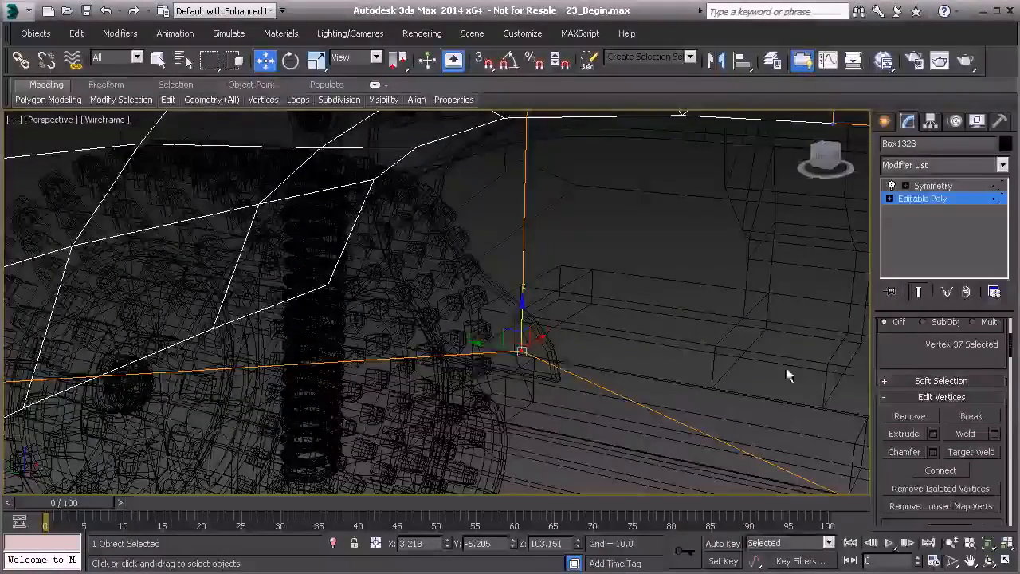
shift+click(967, 436)
drag(450, 312, 442, 231)
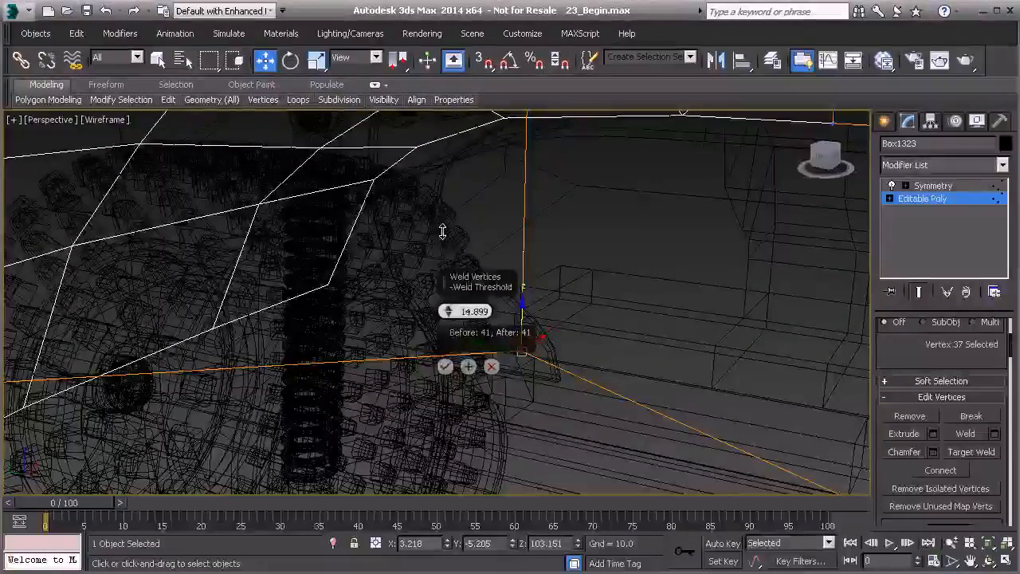
click(445, 366)
scroll(548, 354, down, 5)
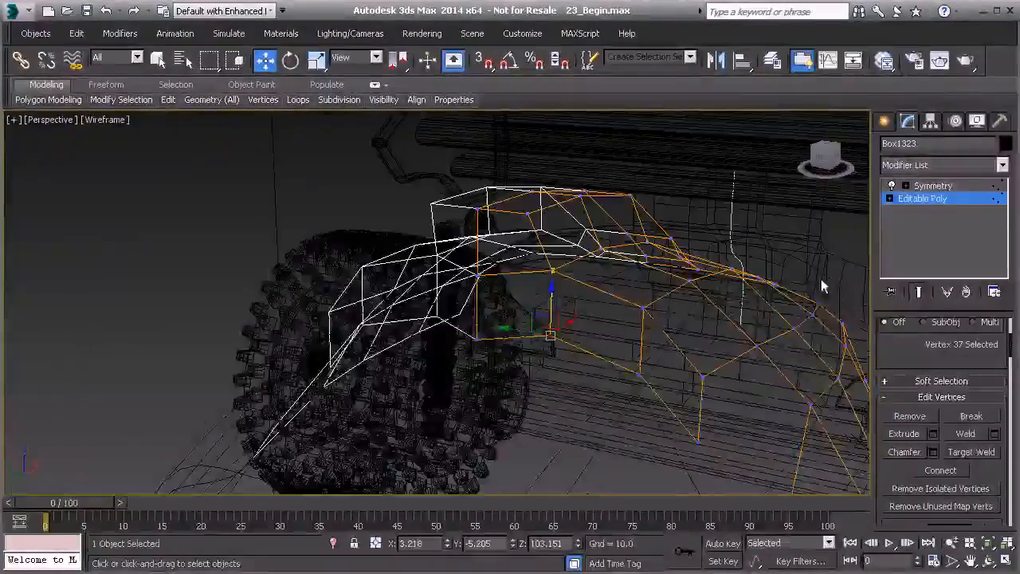
- Shift the horizontal edge on the intake's front wall rearward along the X axis
click(923, 199)
key(F3)
mouse_move(542, 346)
alt+middle_down()
mouse_move(466, 320)
mouse_move(497, 342)
mouse_move(582, 327)
mouse_move(498, 298)
alt+middle_up()
click(920, 343)
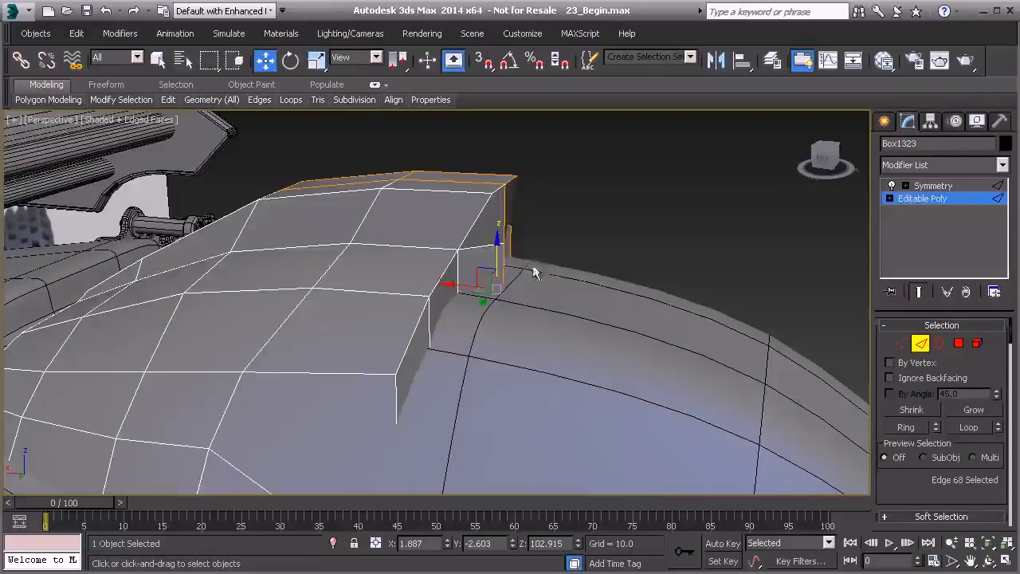
click(505, 257)
drag(460, 268, 433, 267)
- In the Left view, extrude the cover's side panel edge about 2.12 units inward and 2.72 units down toward the body
alt+middle_drag(532, 279, 647, 330)
alt+middle_drag(549, 304, 450, 390)
scroll(501, 349, up, 3)
key(l)
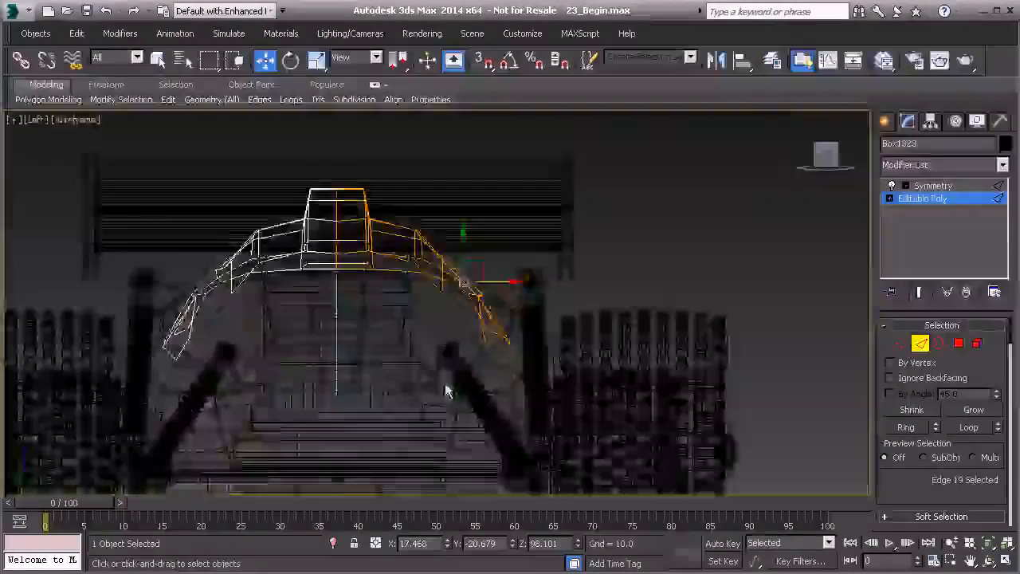
click(513, 249)
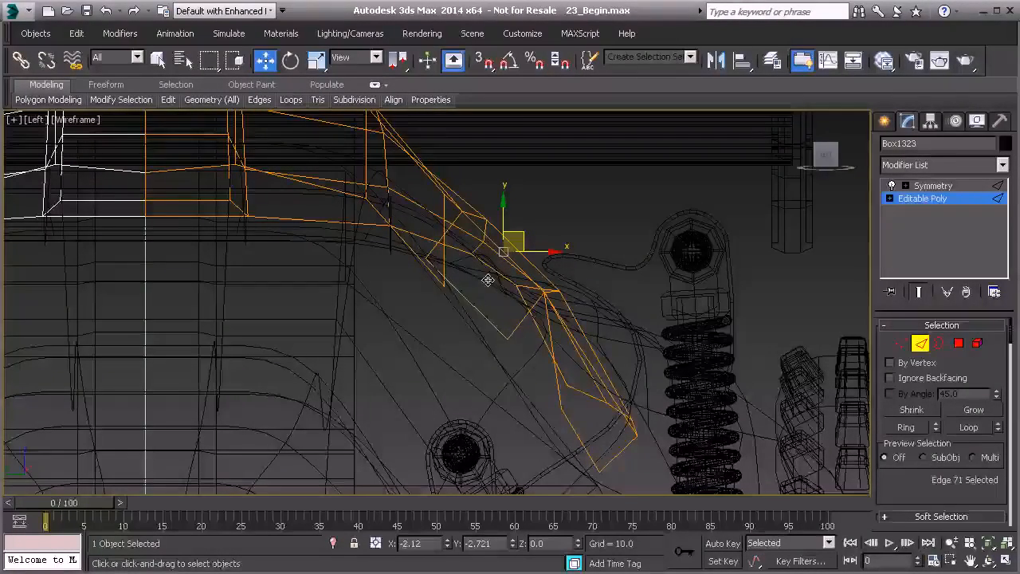
click(488, 279)
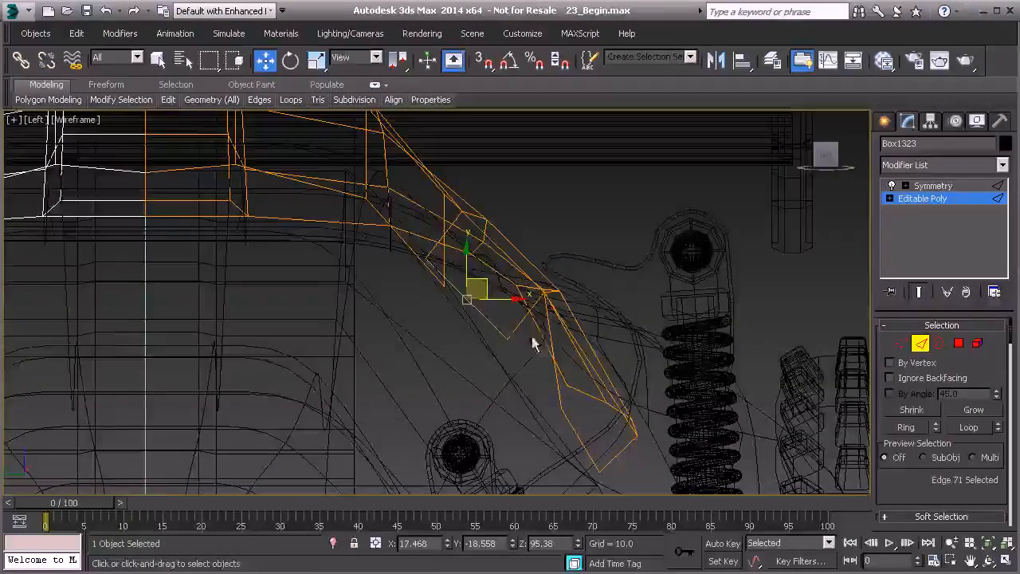
- In the Perspective view, extrude the front edge of the cover's stepped side panel downward along Z to form a short wall
key(p)
key(F3)
mouse_move(547, 339)
alt+middle_down()
mouse_move(552, 304)
mouse_move(467, 353)
mouse_move(404, 273)
mouse_move(414, 286)
alt+middle_up()
drag(440, 262, 426, 320)
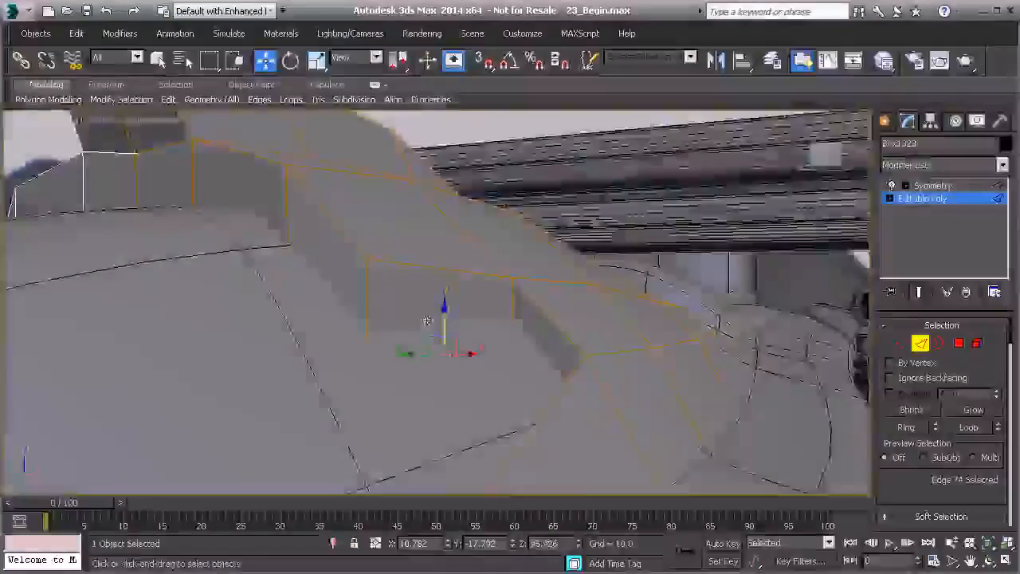
- Target-weld the new wall's two lower corner vertices to the neighbouring lower vertices of the adjoining side walls
key(F3)
alt+middle_drag(404, 353, 429, 330)
scroll(430, 325, up, 1)
key(1)
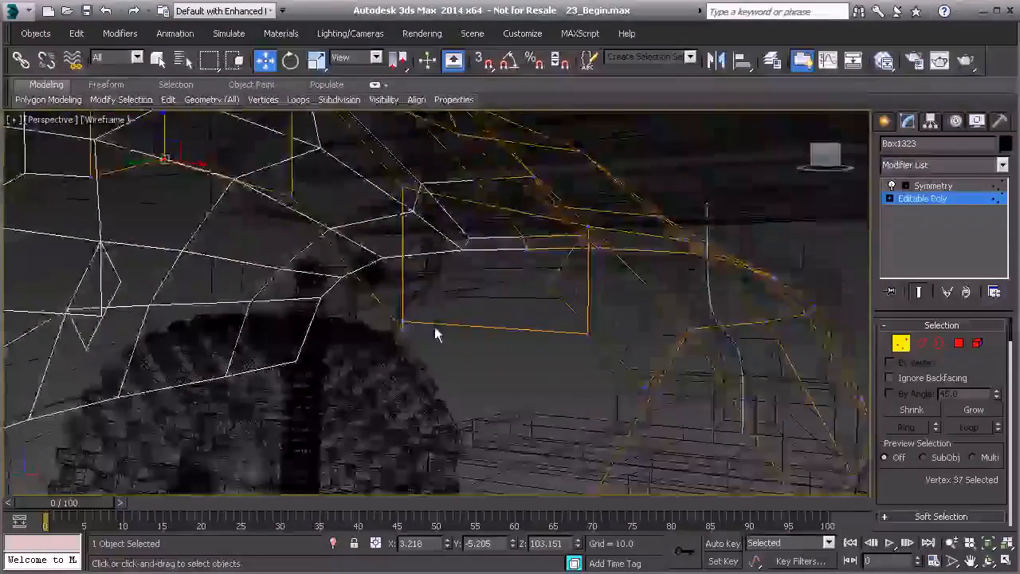
right_click(399, 332)
click(355, 453)
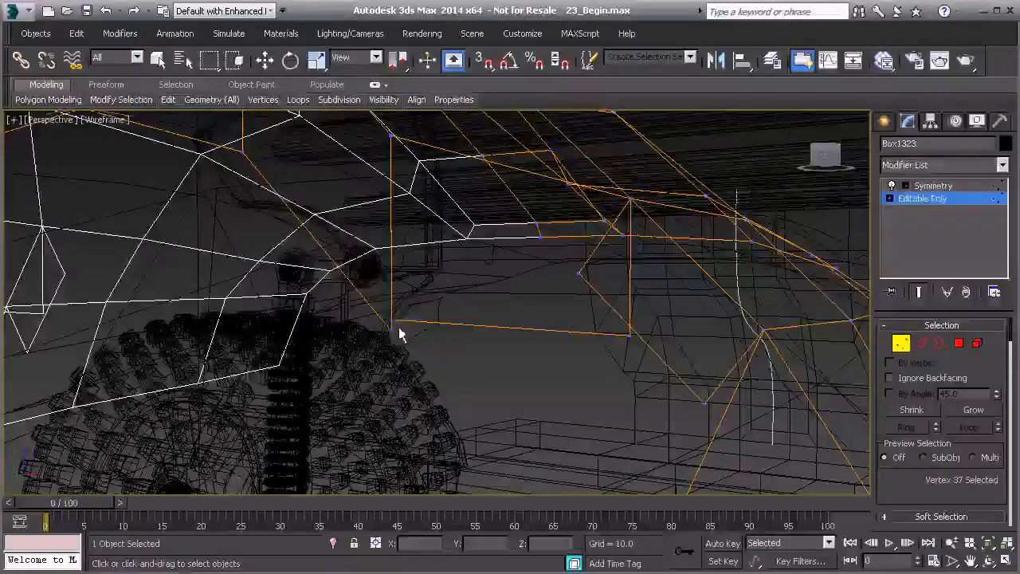
click(390, 330)
alt+middle_drag(542, 341, 625, 339)
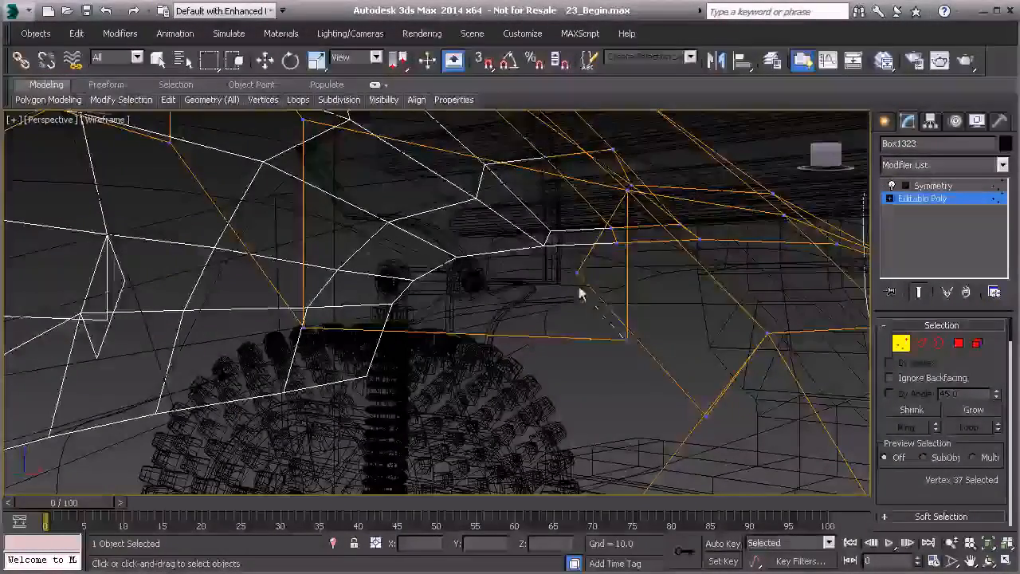
key(F3)
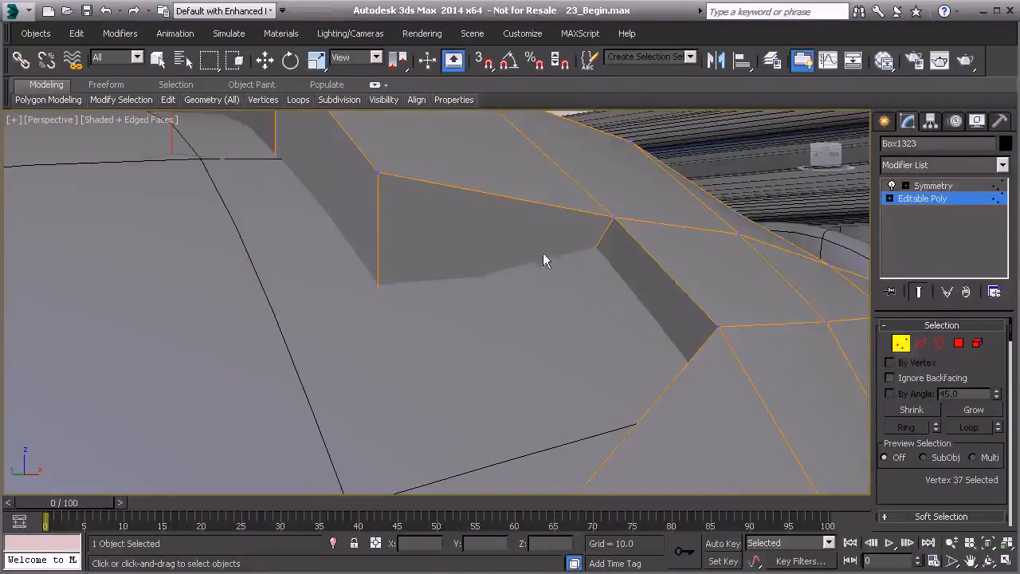
- Extrude the two lower front edges of the cover's side panel about 2.8 units inward along the Y axis
mouse_move(552, 302)
alt+middle_down()
mouse_move(603, 308)
mouse_move(554, 314)
alt+middle_up()
alt+middle_drag(456, 364, 296, 352)
alt+middle_drag(179, 348, 544, 335)
click(920, 342)
key(w)
click(479, 353)
ctrl+click(497, 417)
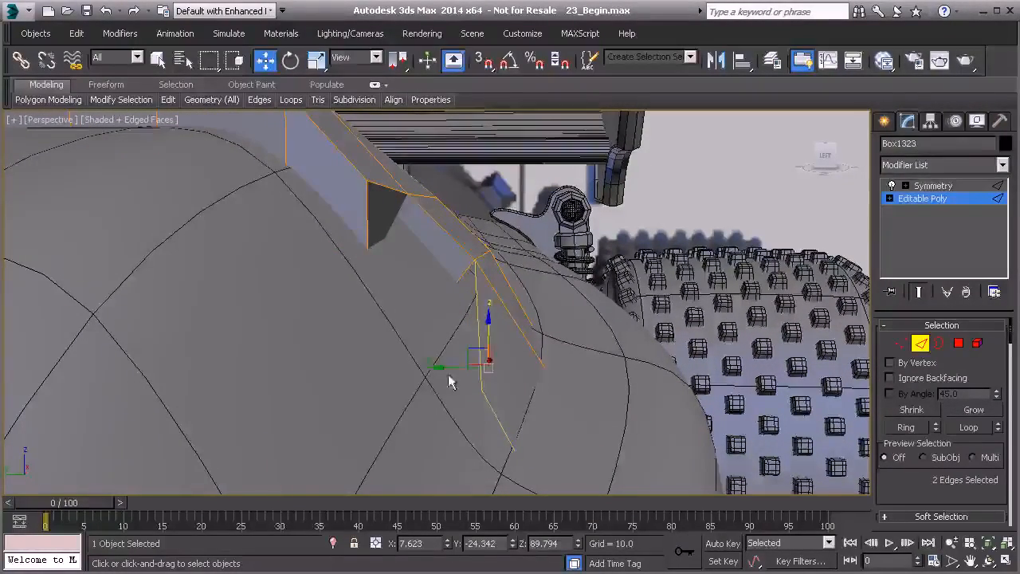
drag(446, 370, 403, 376)
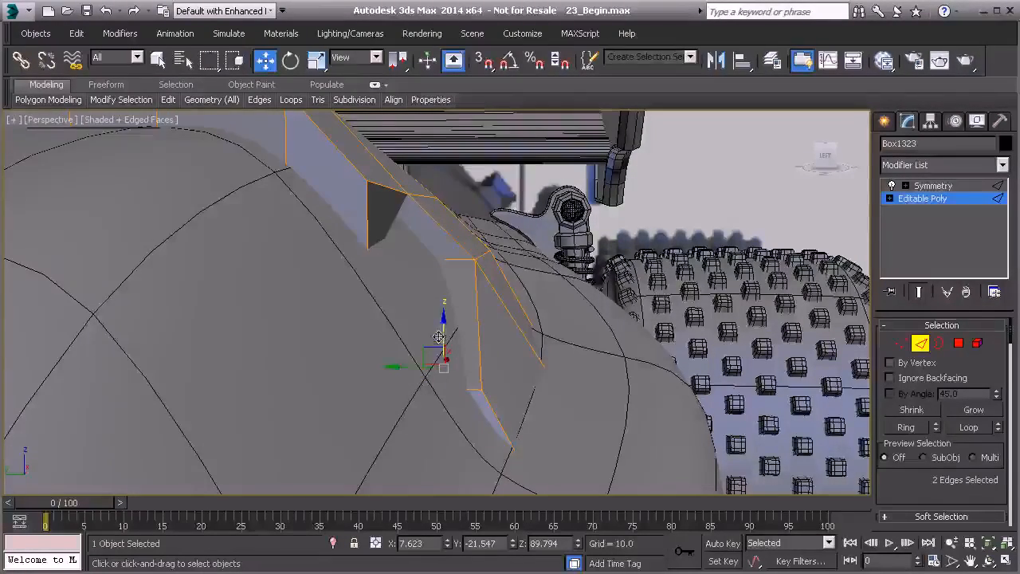
- Target-weld the upper vertex of the newly extruded side strip to the adjacent wall's lower vertex and finish vertex editing
key(F3)
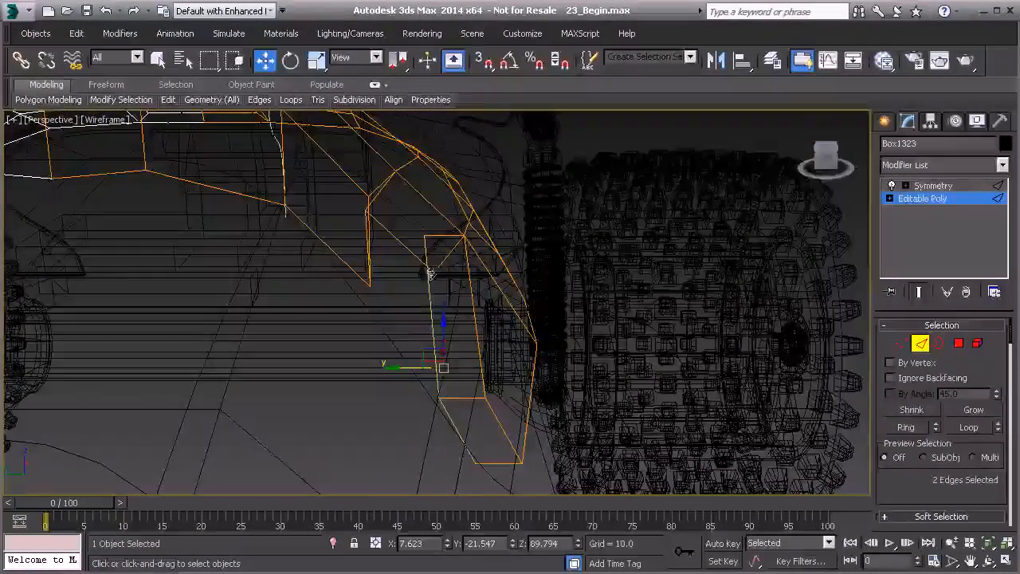
right_click(417, 299)
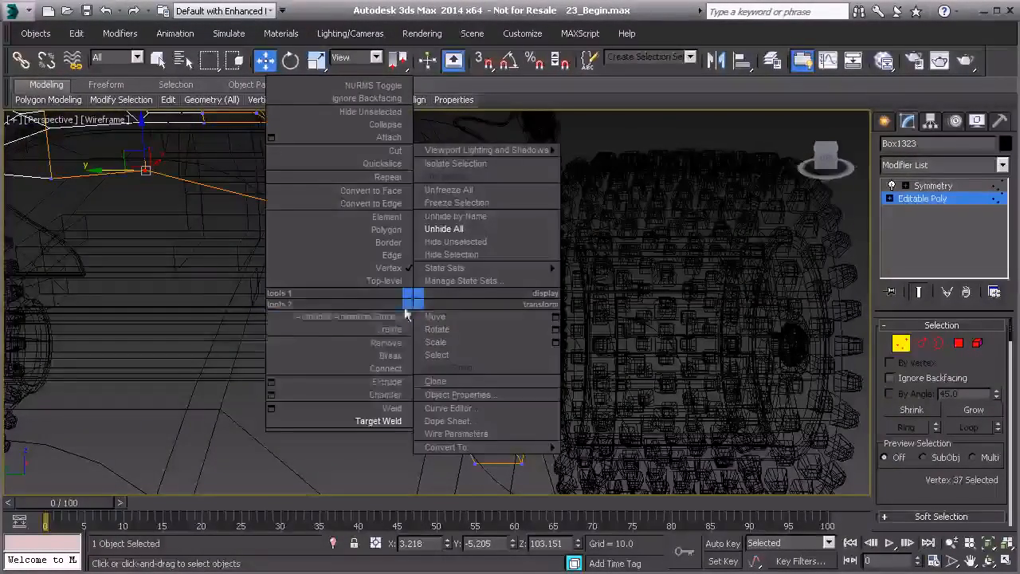
click(381, 422)
drag(421, 236, 435, 273)
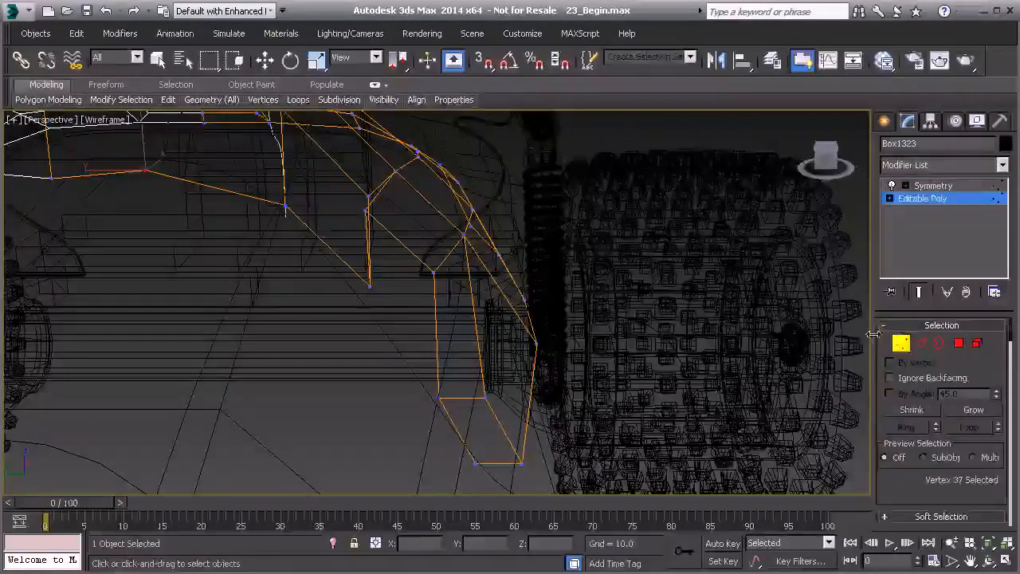
click(901, 344)
click(640, 244)
right_click(636, 246)
- Examine the cover's rear end where it meets the car body
middle_drag(468, 296, 463, 297)
scroll(462, 298, down, 3)
click(594, 182)
click(430, 259)
key(F3)
mouse_move(397, 251)
alt+middle_down()
mouse_move(430, 275)
mouse_move(407, 276)
mouse_move(494, 287)
mouse_move(505, 307)
alt+middle_up()
alt+middle_drag(514, 348, 407, 306)
scroll(616, 366, down, 2)
key(z)
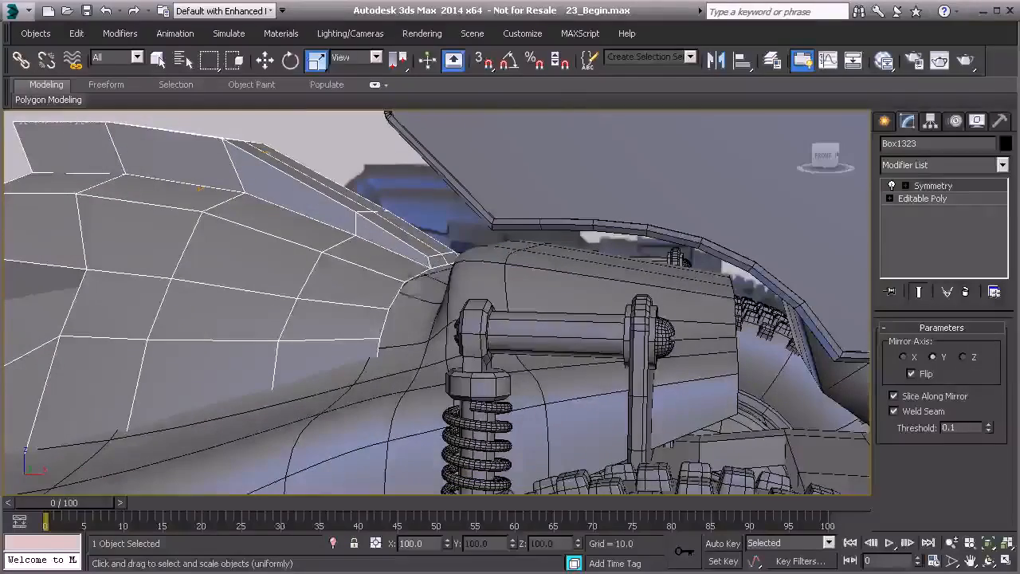
- Extrude the cover half's three upper rear border edges downward along Z toward the body
click(911, 198)
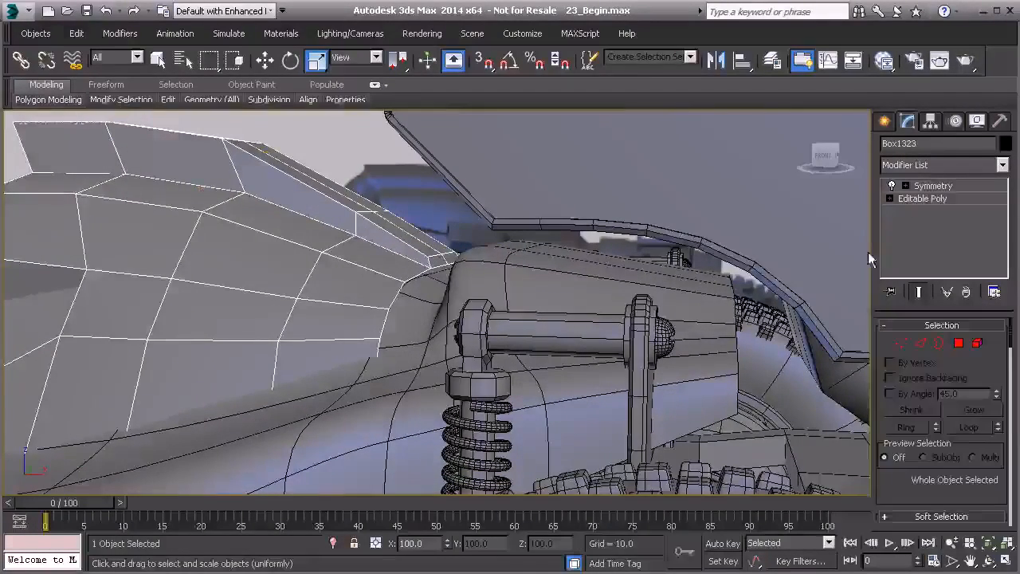
click(919, 343)
ctrl+click(408, 289)
ctrl+click(381, 328)
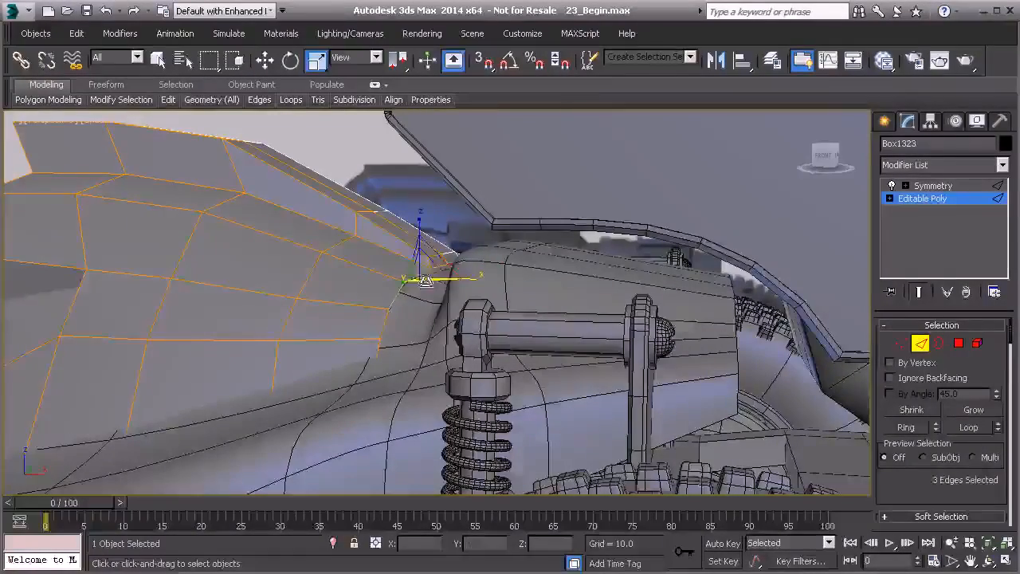
key(w)
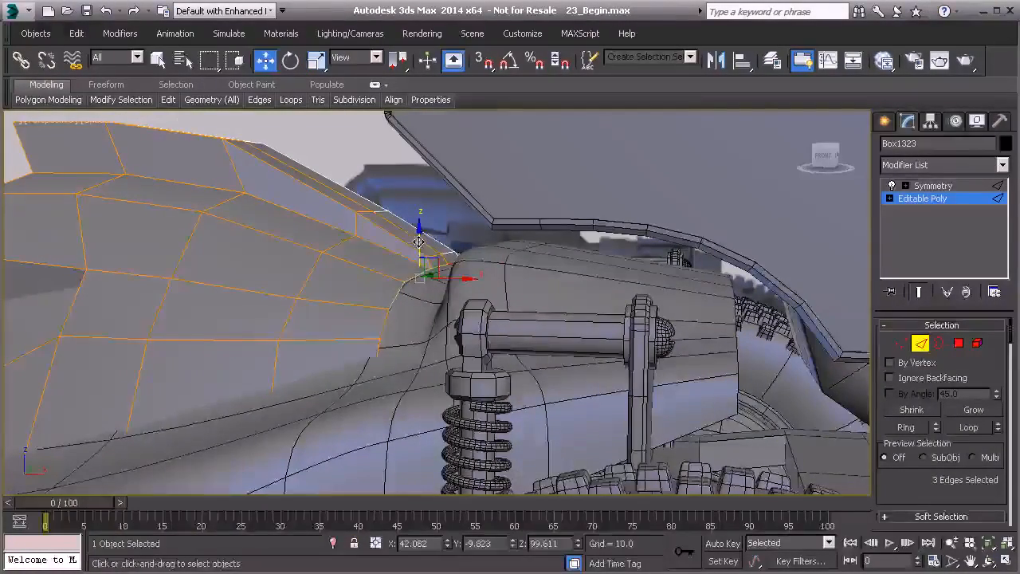
drag(418, 239, 417, 260)
- Extrude the two remaining side edges of the rear border about 0.7 units inward and 1.5 units down
alt+middle_drag(400, 331, 355, 353)
click(396, 296)
ctrl+click(387, 314)
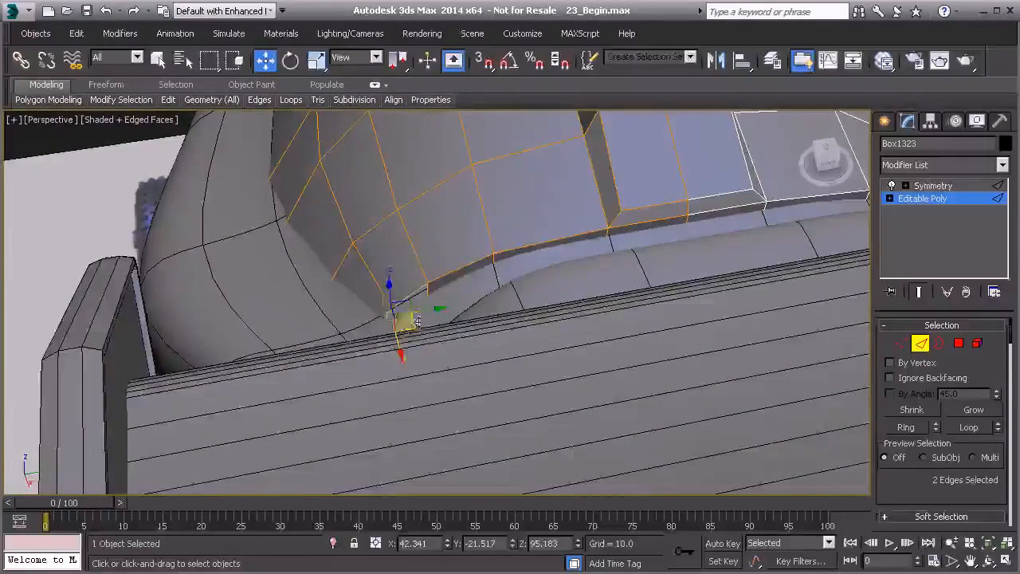
drag(435, 309, 398, 289)
alt+middle_drag(399, 289, 494, 277)
- Isolate the cover and weld the two open lower vertices where the rear flange's two extruded strips meet
key(alt+q)
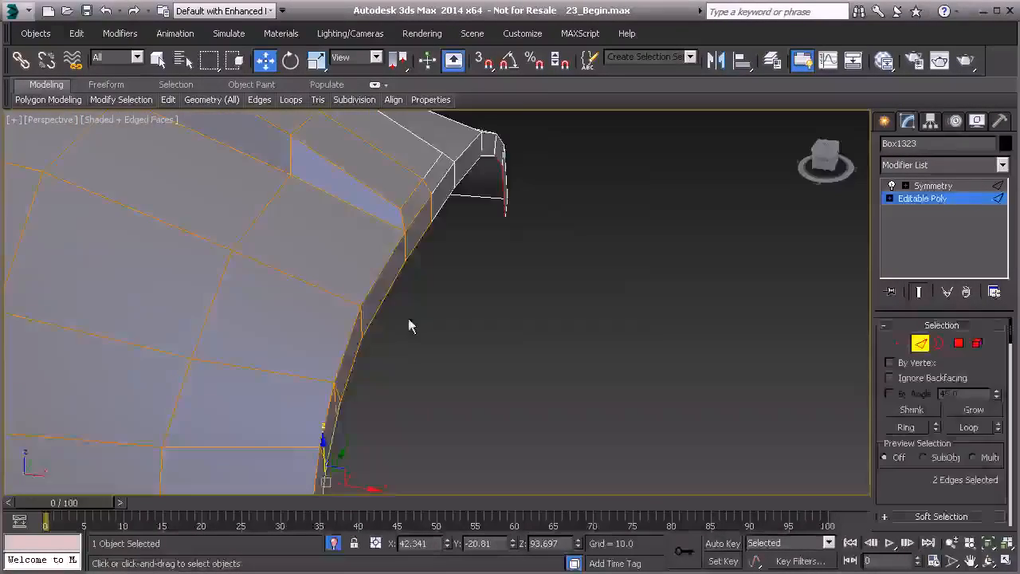
alt+middle_drag(390, 307, 385, 341)
middle_drag(385, 341, 353, 259)
scroll(339, 230, up, 1)
scroll(367, 261, down, 1)
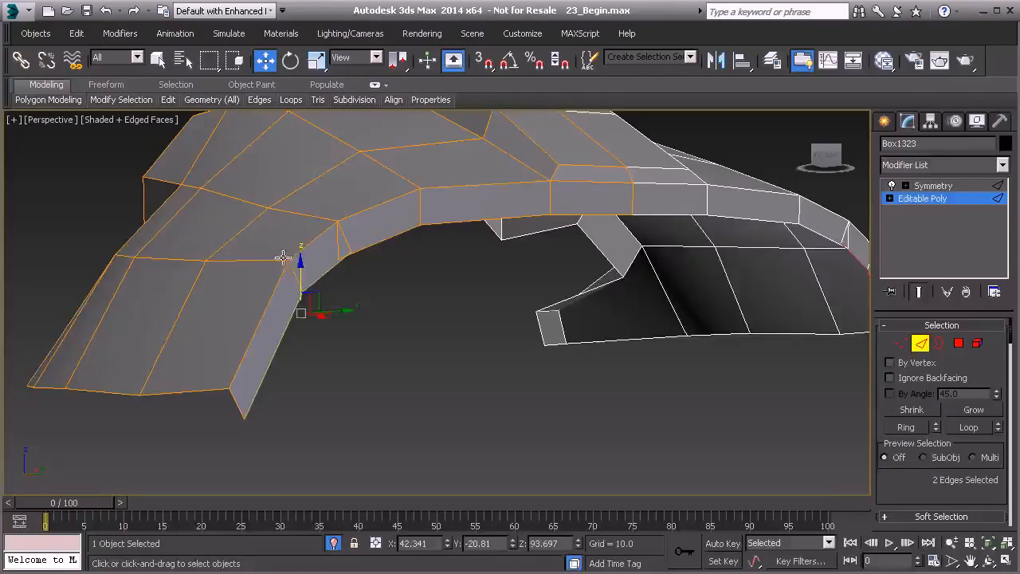
key(1)
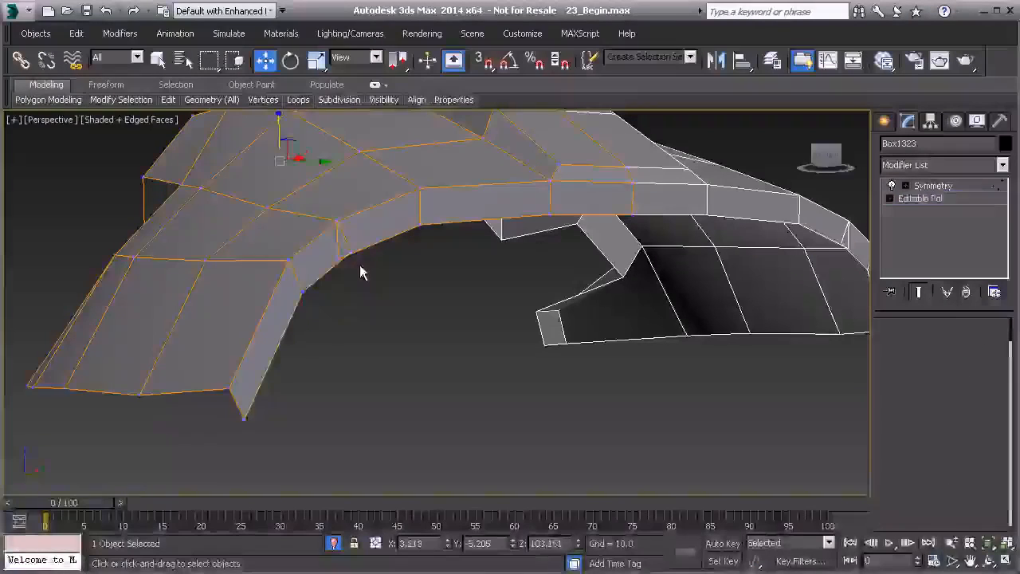
right_click(348, 258)
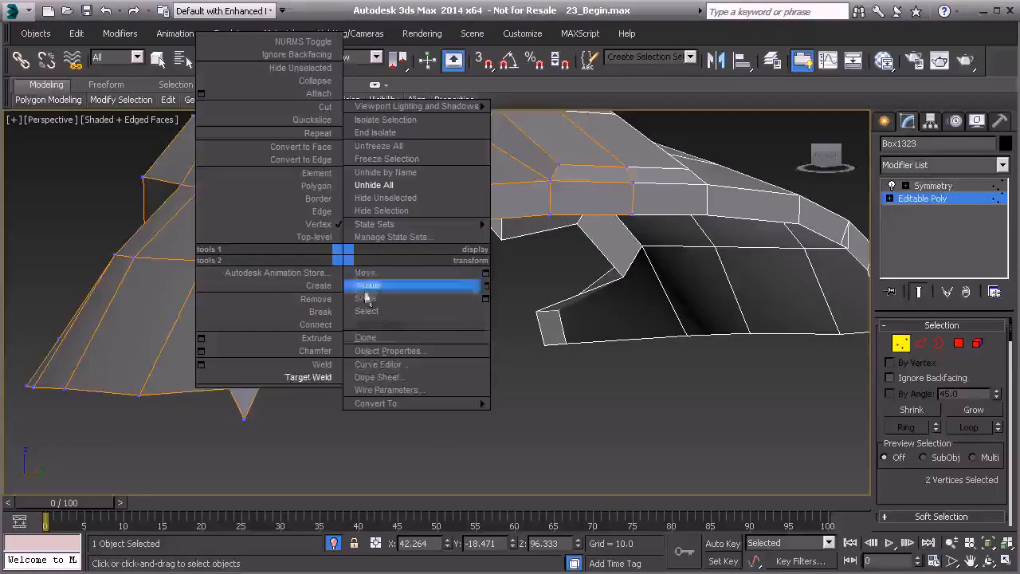
click(325, 365)
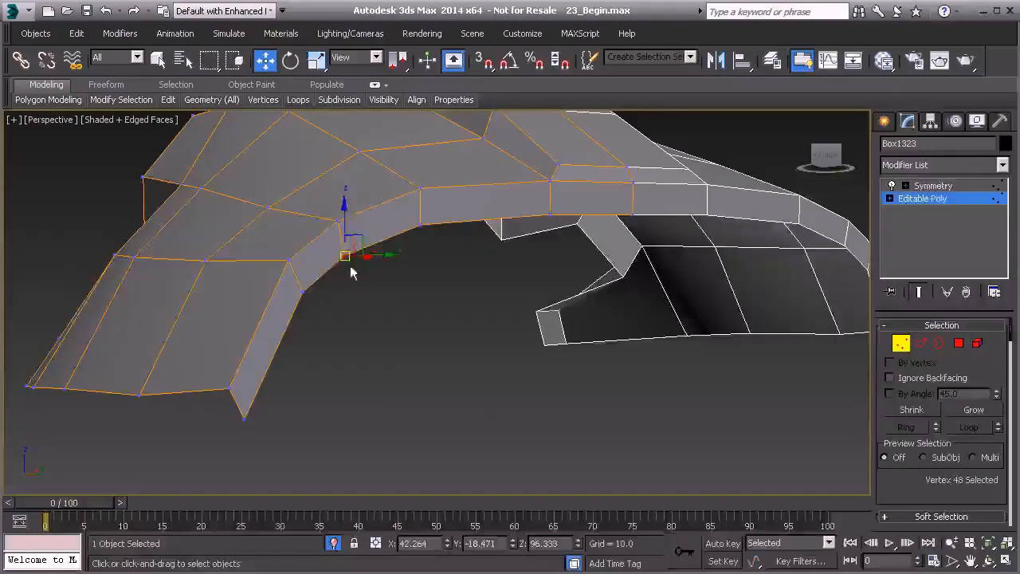
click(411, 365)
- Reposition the lower vertices along the cover's flange to even out its shape
alt+middle_drag(411, 366, 456, 399)
click(536, 332)
drag(527, 320, 491, 281)
alt+middle_drag(491, 282, 487, 284)
click(481, 269)
click(481, 271)
drag(455, 253, 440, 245)
- Raise the front wall's lower centre vertex about 0.5 units along Z and adjust the side strip's lower inner vertices
alt+middle_drag(434, 247, 392, 317)
click(404, 316)
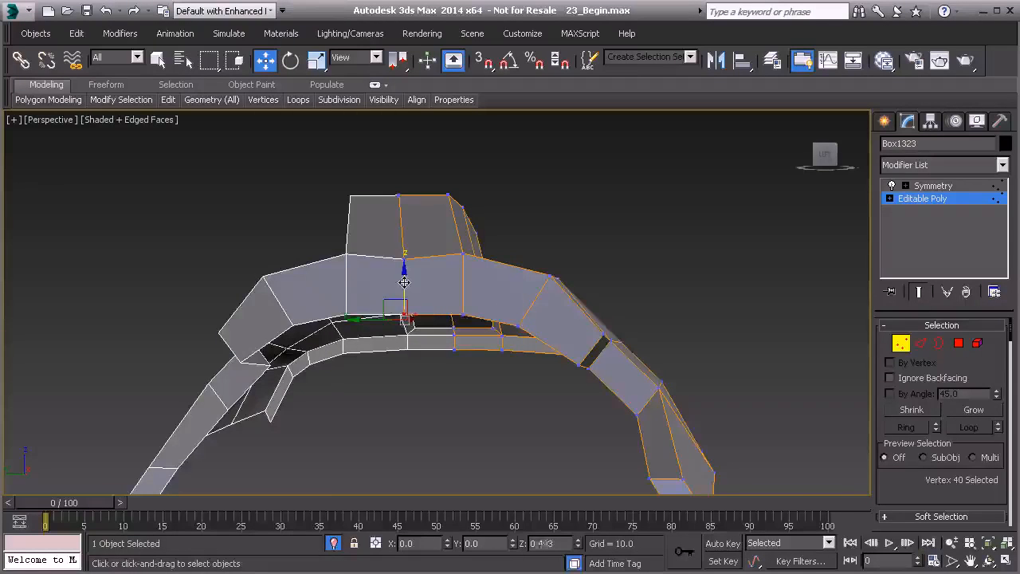
alt+middle_drag(542, 351, 503, 391)
click(500, 412)
drag(489, 401, 504, 431)
click(505, 358)
drag(488, 351, 478, 336)
click(510, 430)
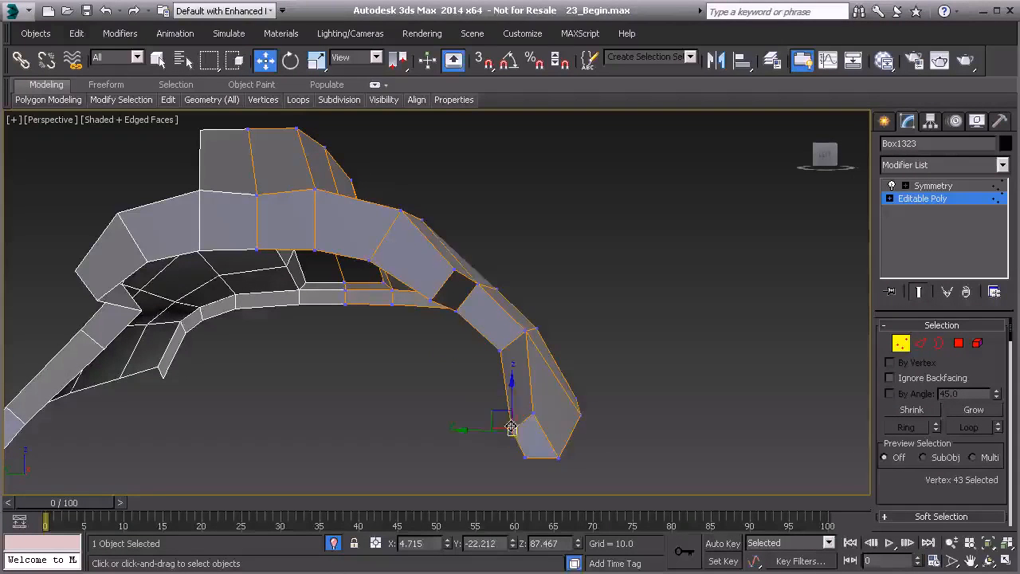
- End the cover's isolation to bring back the car body and reference images
alt+middle_drag(492, 404, 379, 376)
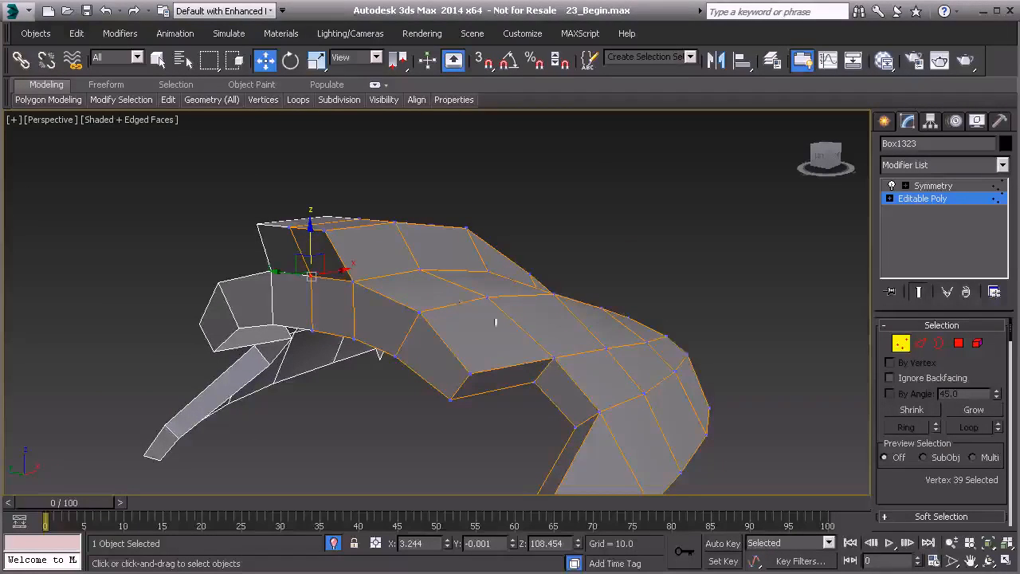
scroll(752, 331, down, 3)
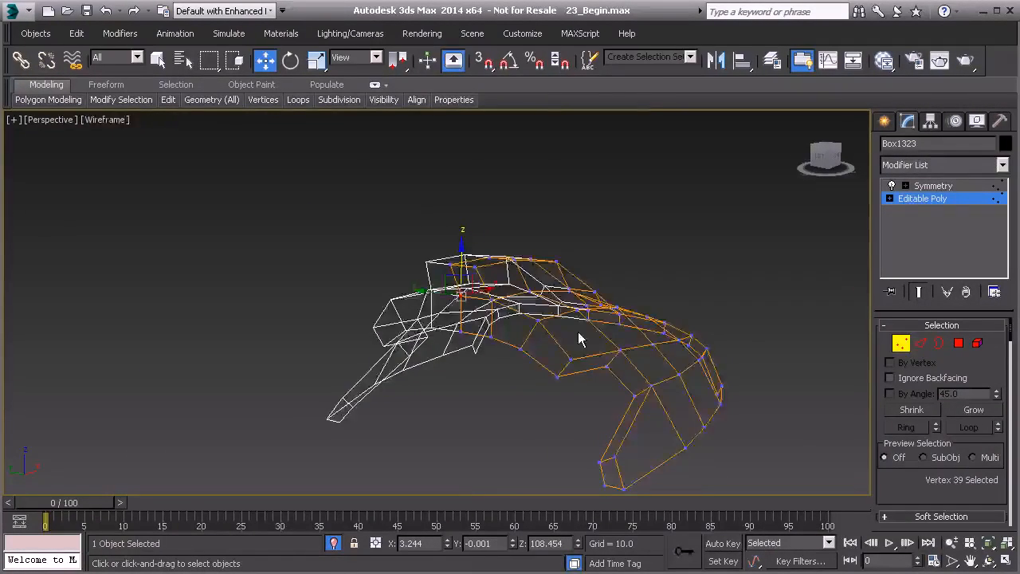
right_click(508, 282)
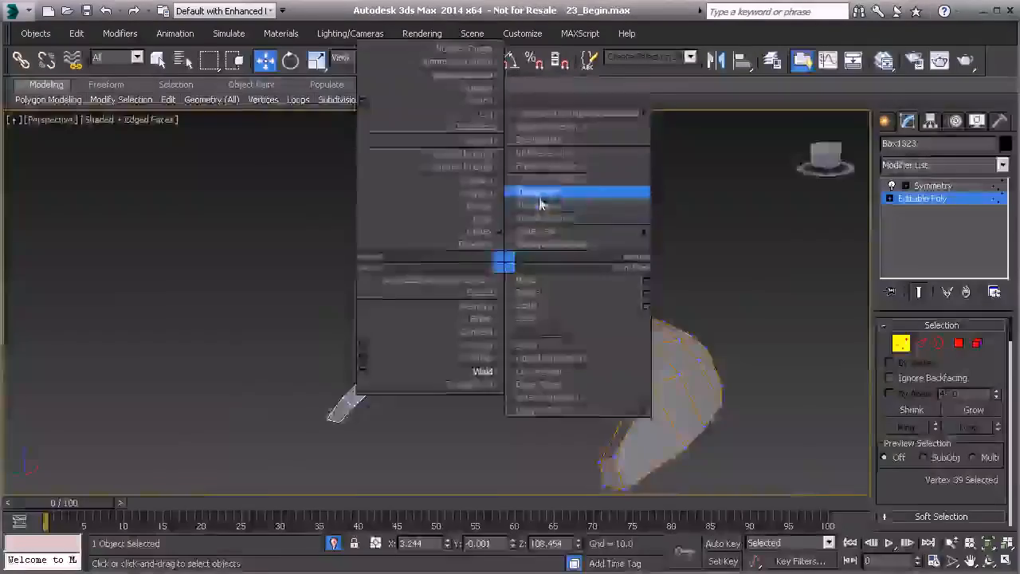
click(542, 209)
mouse_move(514, 305)
alt+middle_down()
mouse_move(471, 230)
mouse_move(471, 298)
mouse_move(430, 298)
alt+middle_up()
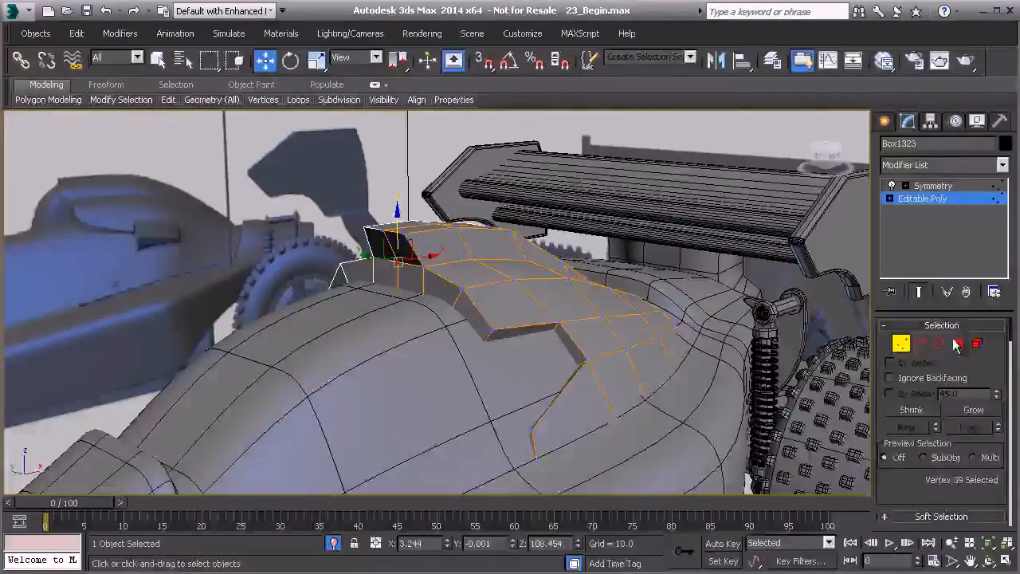
- Select the intake's two front centre polygons and compare their area with the car in the reference image
key(4)
click(403, 254)
ctrl+click(396, 283)
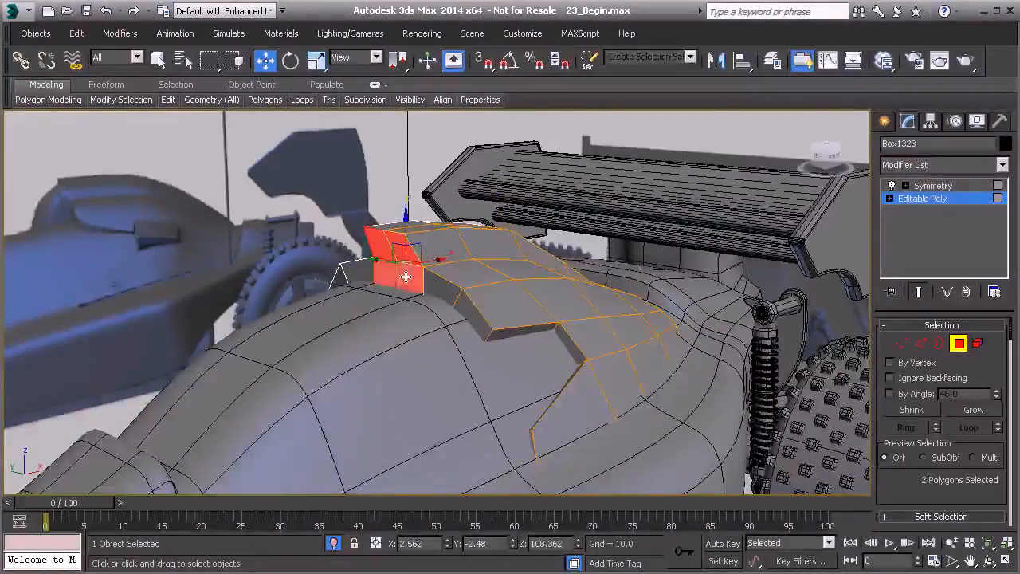
alt+middle_drag(401, 297, 351, 227)
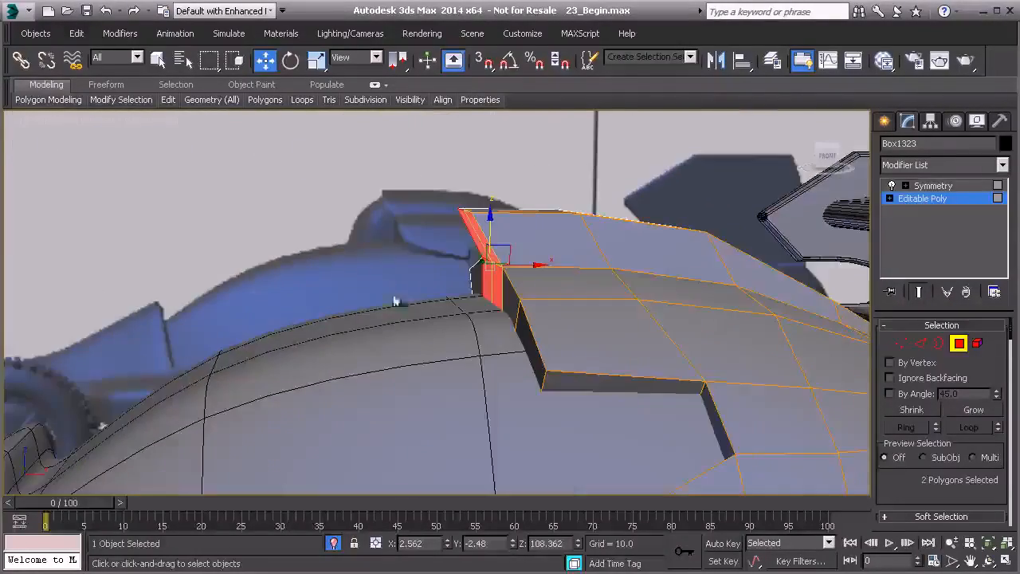
mouse_move(405, 337)
alt+middle_down()
mouse_move(730, 322)
mouse_move(528, 303)
mouse_move(541, 313)
alt+middle_up()
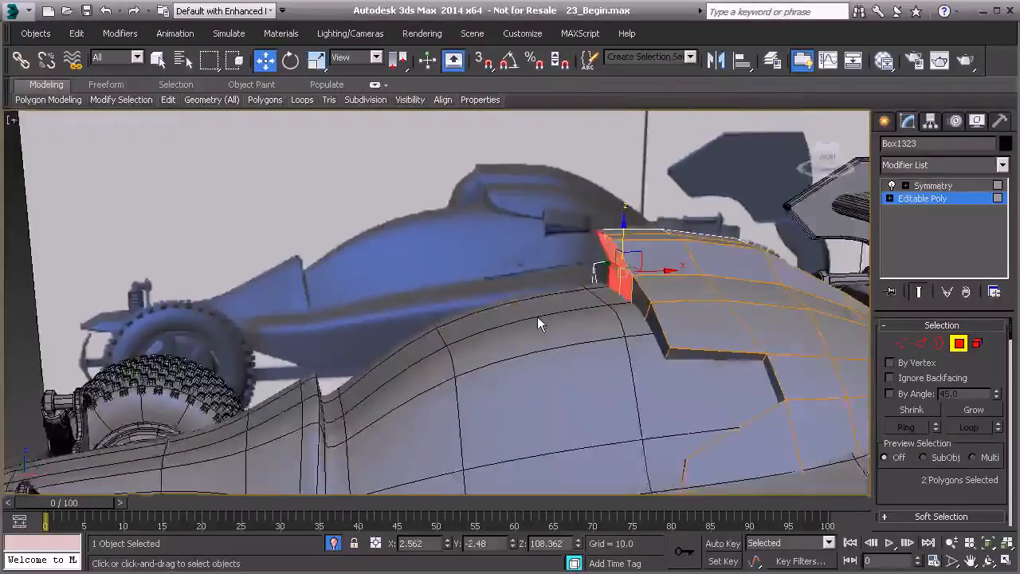
alt+middle_drag(485, 159, 574, 259)
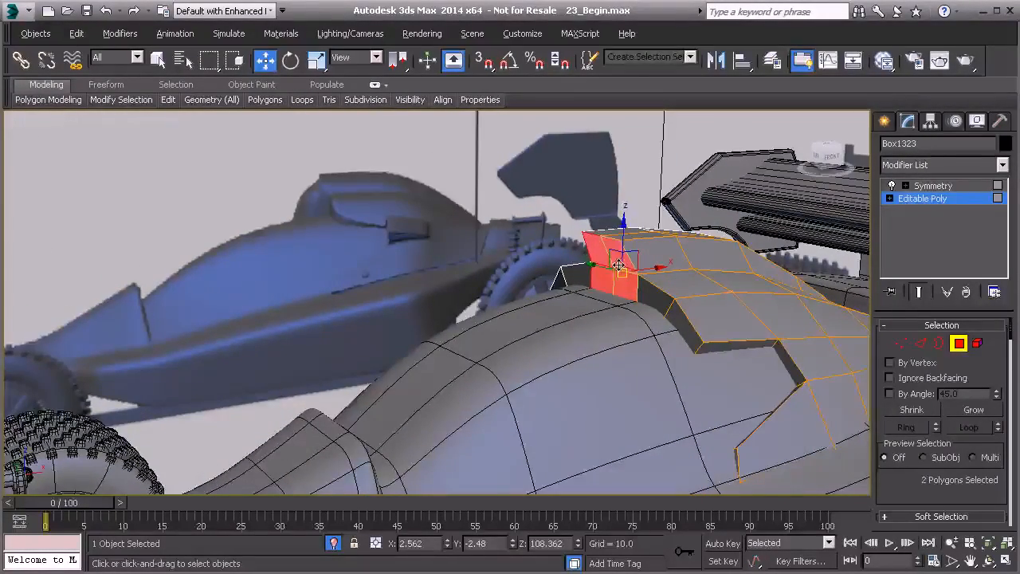
alt+middle_drag(541, 301, 453, 236)
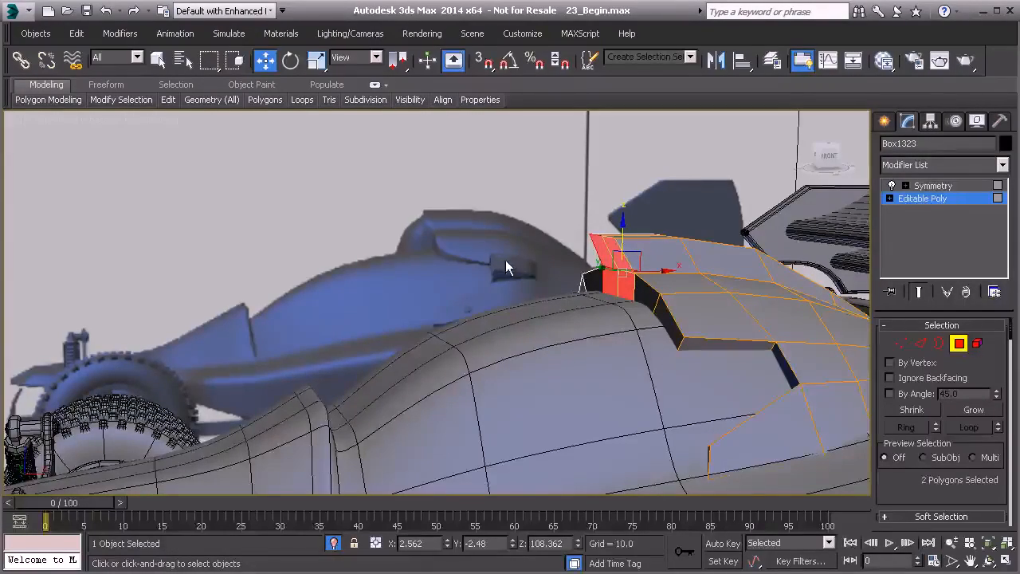
- Extrude the side panel polygon beside the stepped notch with a height of 6.0
alt+middle_drag(502, 268, 655, 360)
click(608, 353)
drag(927, 488, 924, 409)
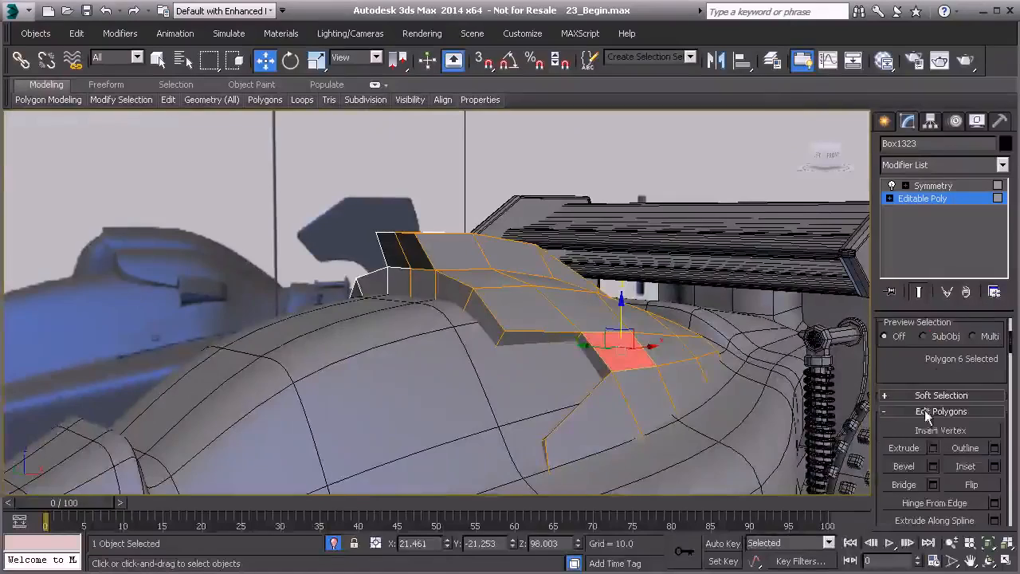
click(932, 450)
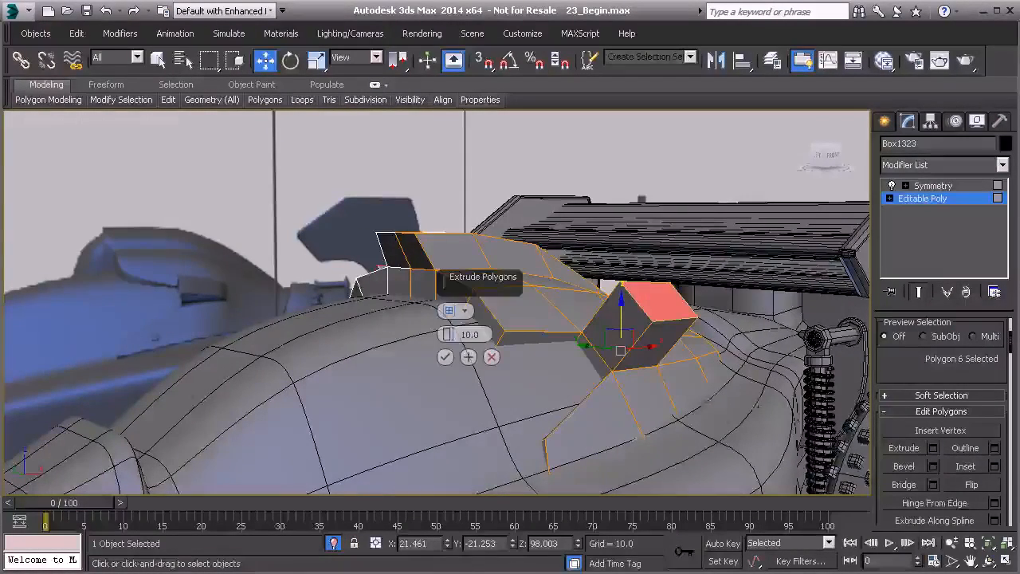
mouse_move(449, 337)
mouse_down()
mouse_move(445, 356)
mouse_move(441, 326)
mouse_up()
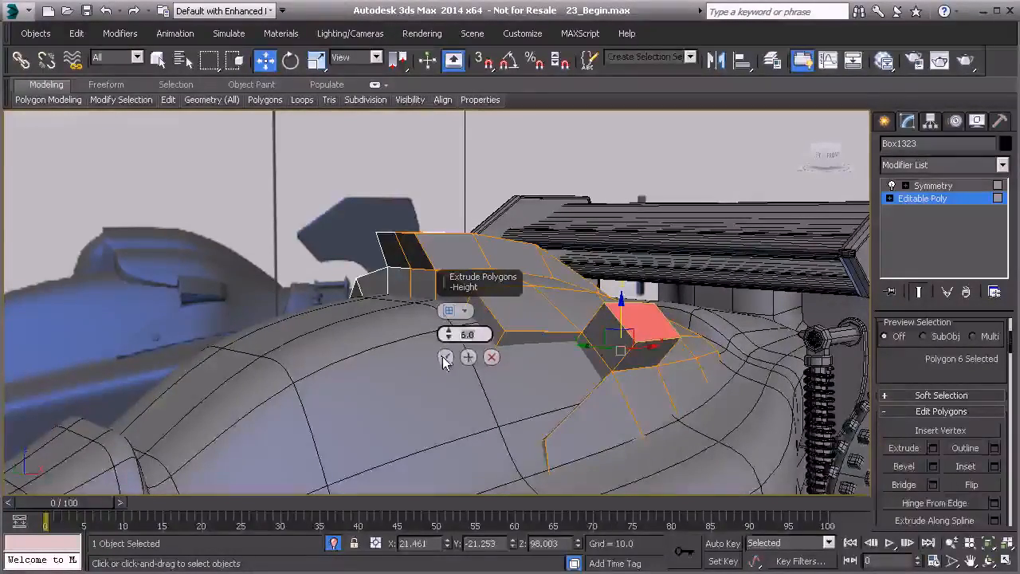
click(443, 357)
- Slide the extruded side block's rear top edge about 3 units down along Z with the geometry constraint set to Edge
alt+middle_drag(548, 365, 622, 342)
key(2)
click(674, 333)
alt+middle_drag(671, 315, 725, 393)
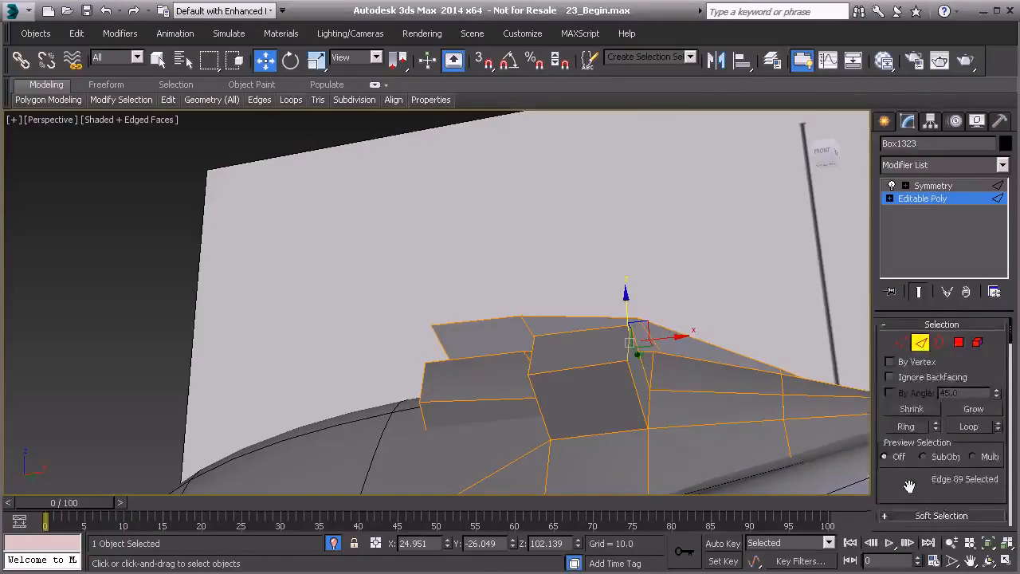
scroll(905, 479, down, 4)
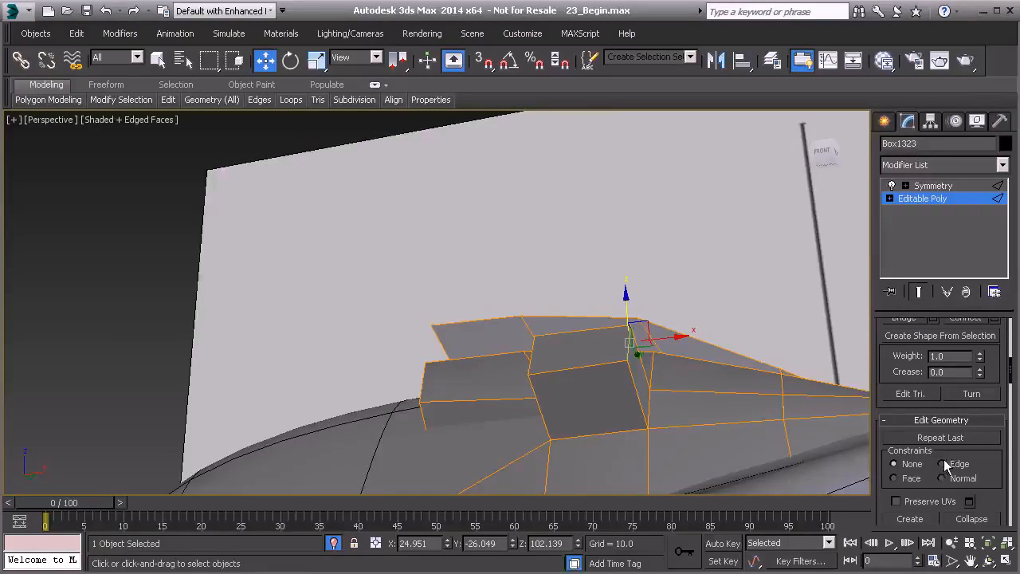
alt+middle_drag(813, 430, 649, 326)
drag(648, 325, 675, 353)
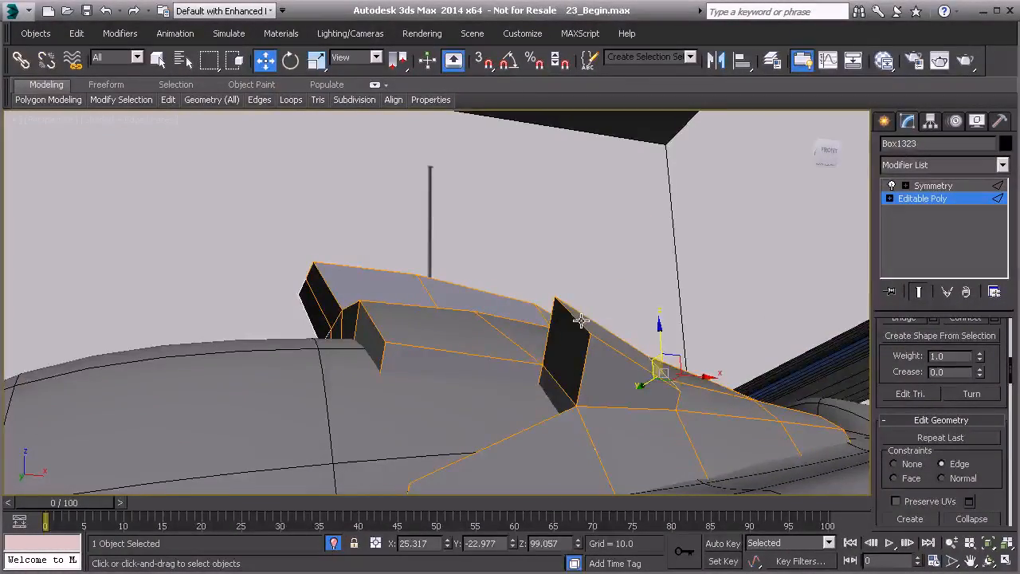
- Slide the side block's long top edge slightly inward and down along its adjoining edges
click(581, 321)
alt+middle_drag(581, 320, 636, 343)
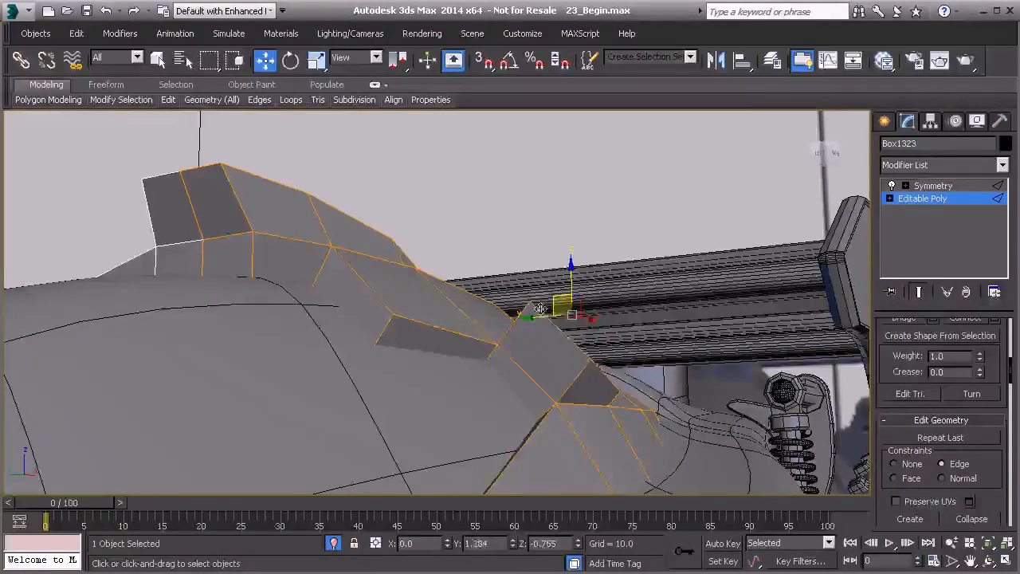
alt+middle_drag(543, 308, 541, 361)
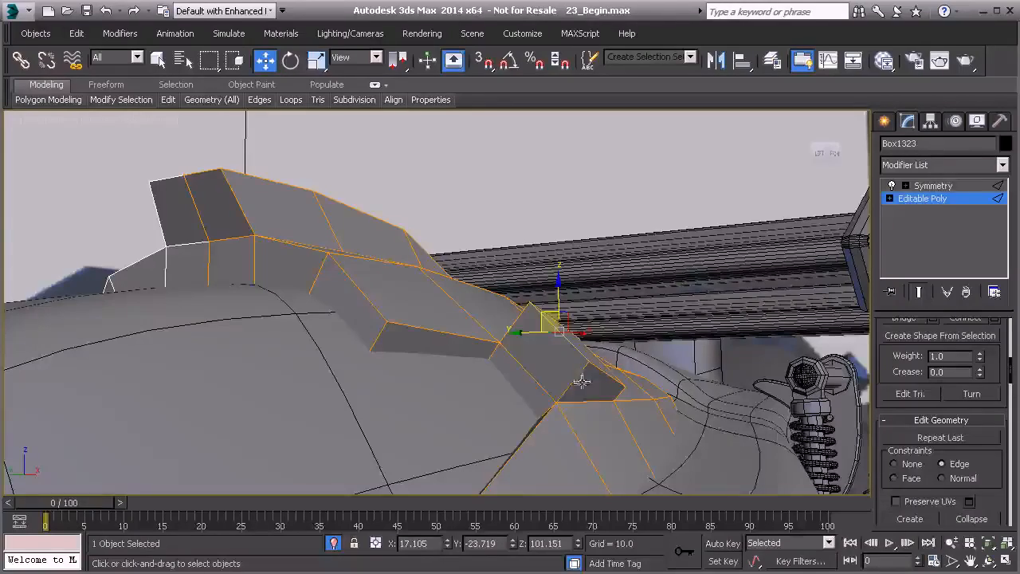
- Inset the side block's front polygon and bevel it inward with a height of about -2.2 and an outline of -1.0
key(4)
click(543, 364)
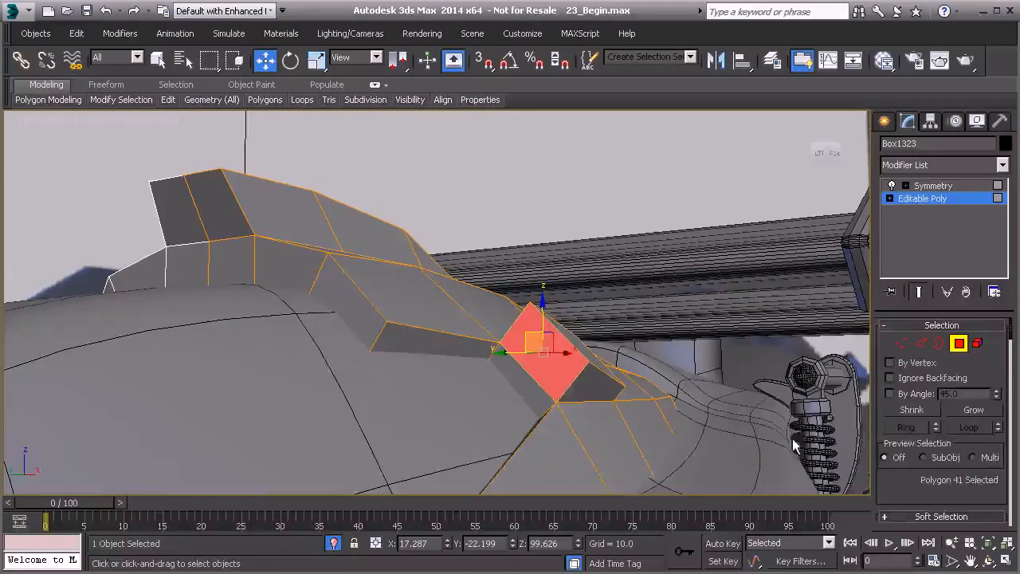
scroll(977, 483, down, 3)
click(994, 510)
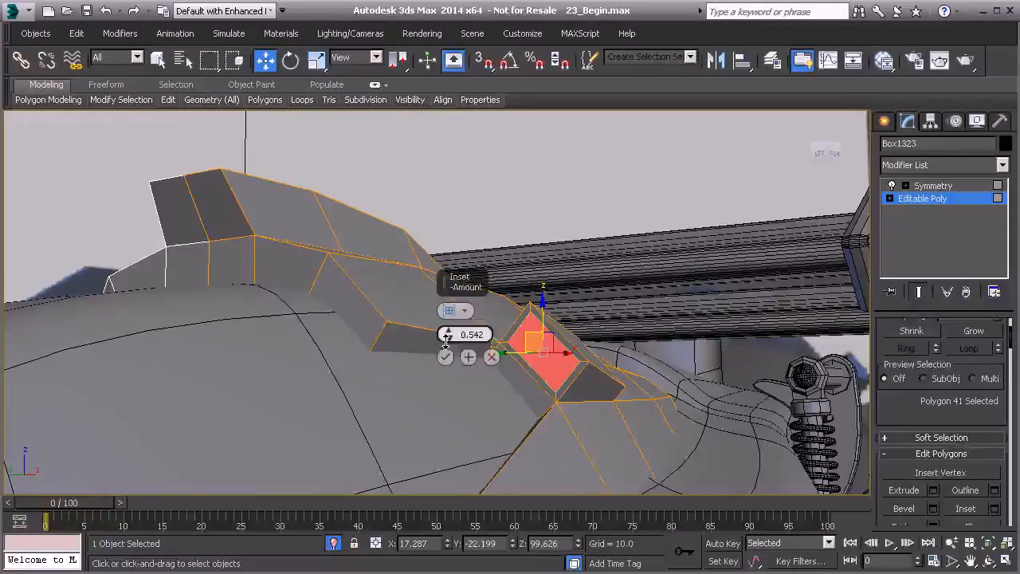
click(934, 509)
drag(448, 334, 443, 401)
mouse_move(545, 353)
alt+middle_down()
mouse_move(537, 367)
mouse_move(540, 347)
alt+middle_up()
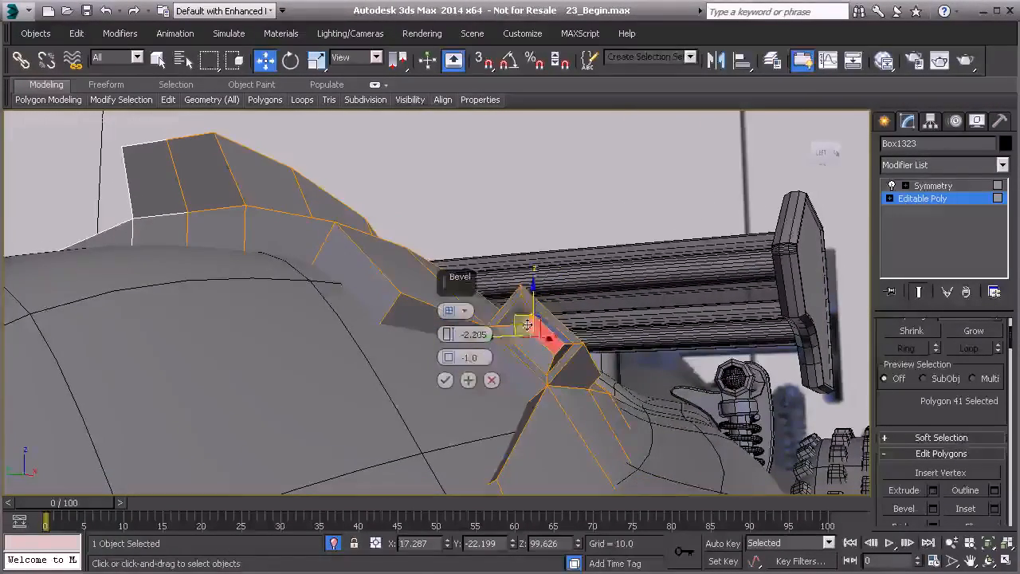
click(514, 290)
alt+middle_drag(514, 289, 369, 323)
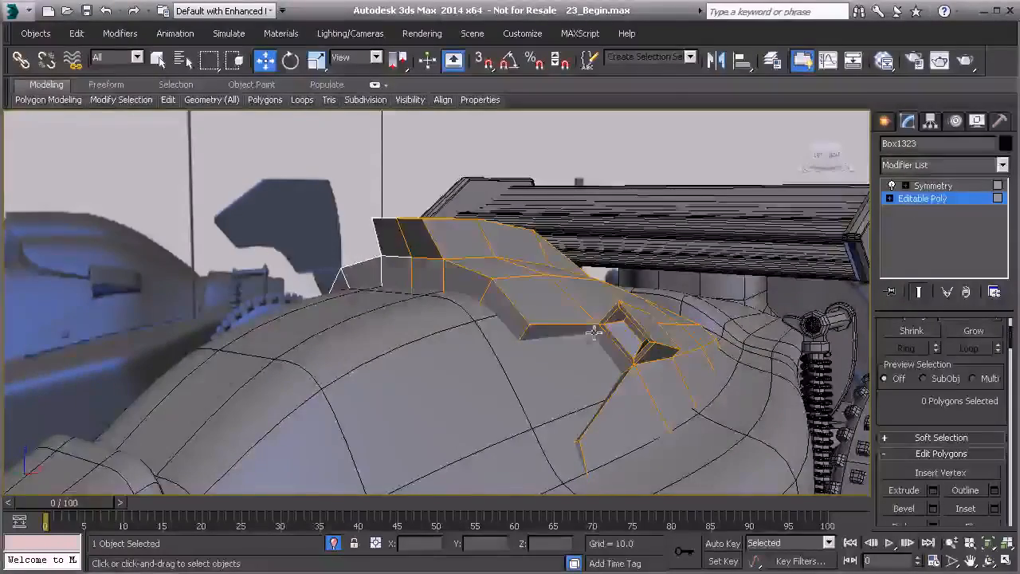
- Convert the mirrored cover to a single Editable Poly, collapsing its Symmetry modifier
alt+middle_drag(528, 330, 542, 314)
right_click(539, 309)
mouse_move(605, 458)
click(752, 537)
- Select the four polygons on the front face of the central air intake and inset them by 1.0
click(958, 343)
click(458, 278)
ctrl+click(428, 272)
ctrl+click(438, 307)
ctrl+click(416, 281)
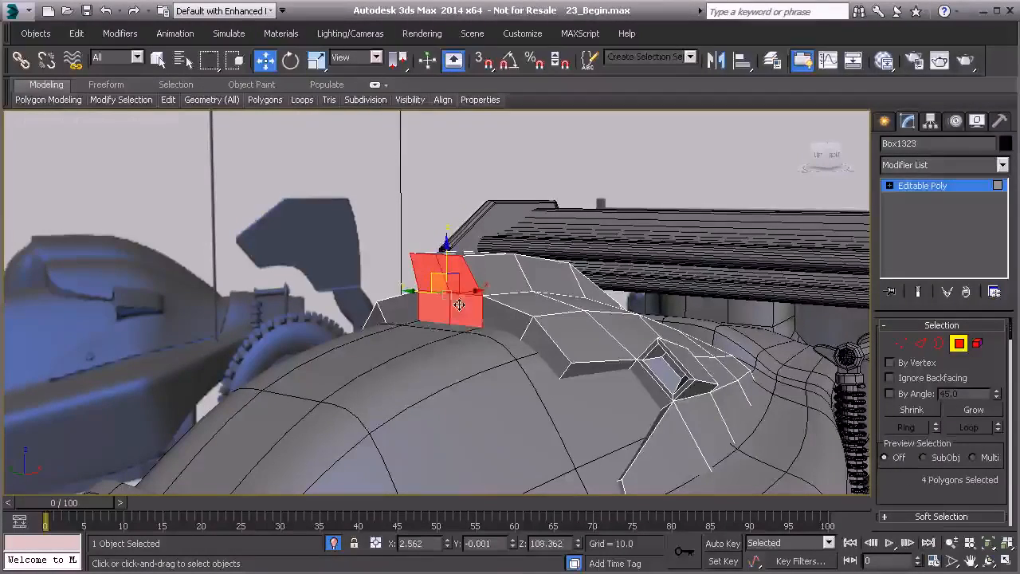
scroll(884, 435, down, 3)
click(994, 470)
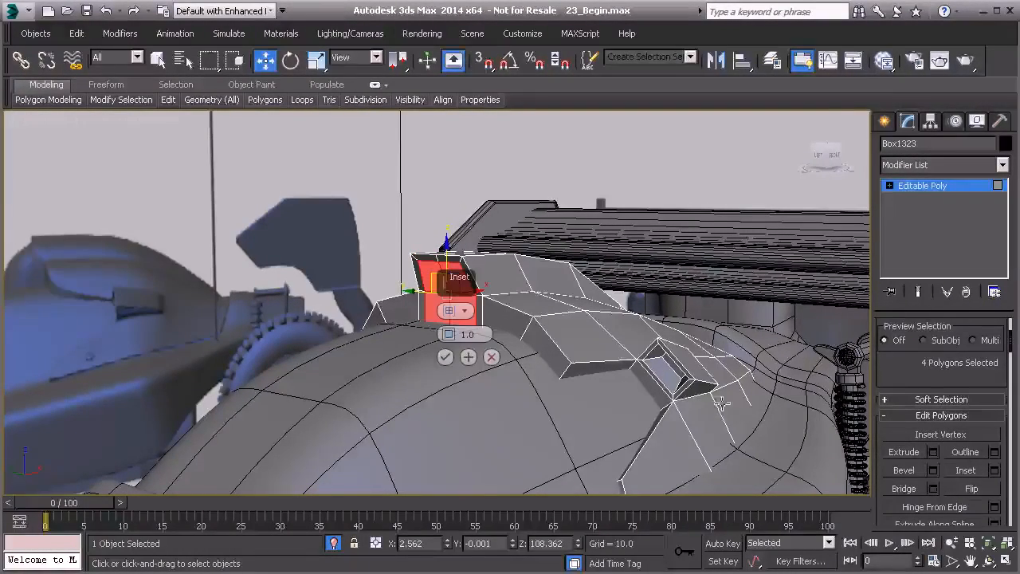
click(446, 357)
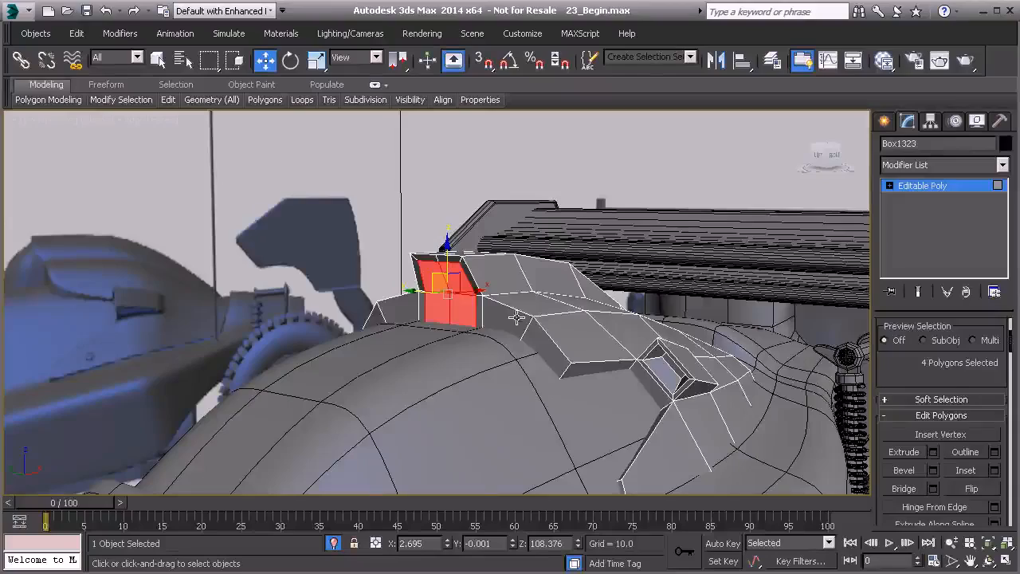
- Extrude the inset intake polygons by 10.0 and shift them back along X in the see-through front view
click(933, 451)
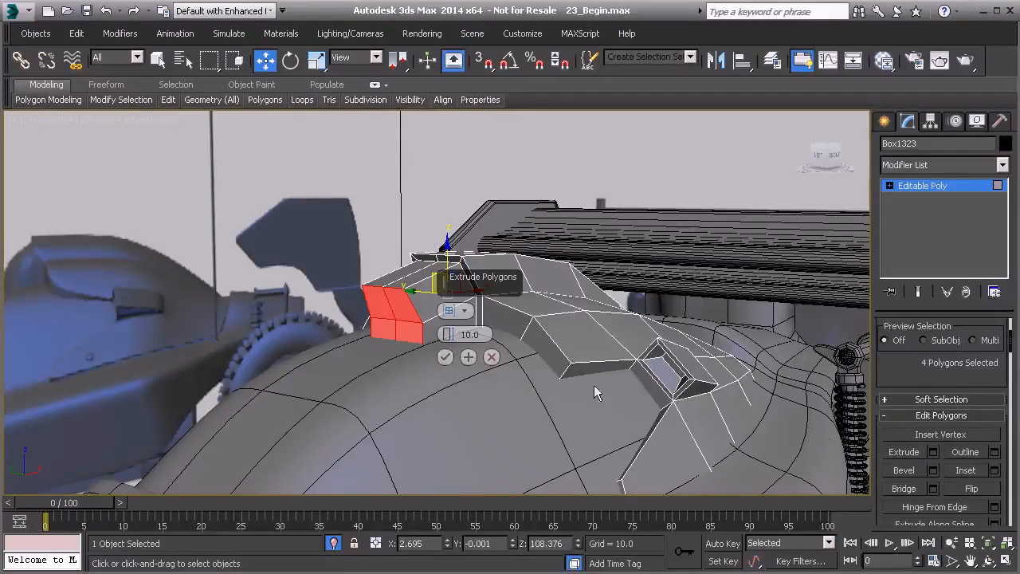
click(446, 357)
alt+middle_drag(411, 315, 533, 332)
key(f)
scroll(522, 330, up, 4)
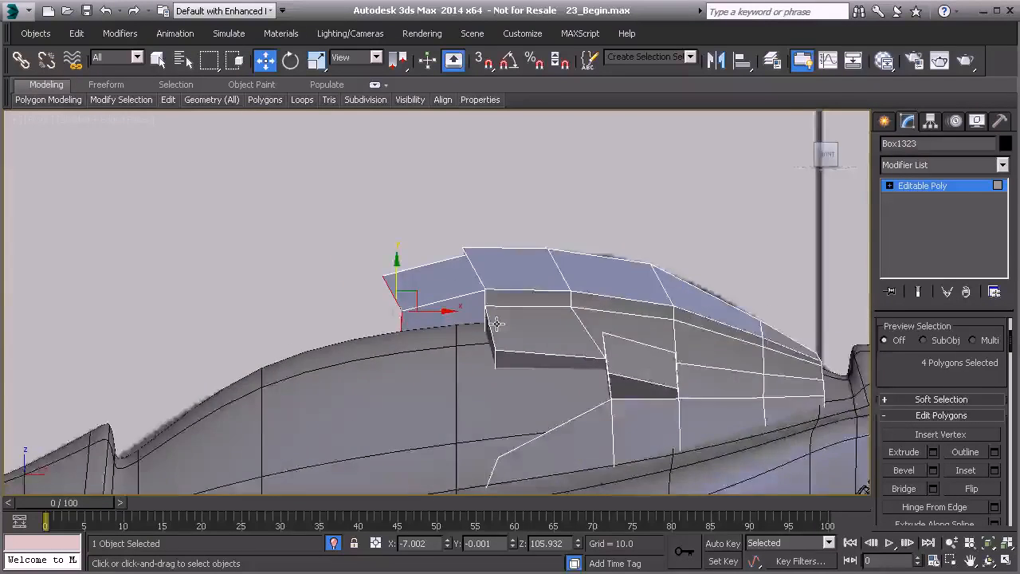
key(alt+x)
drag(393, 305, 405, 303)
- Move the upper and middle vertex rows of the intake extrusion's front back toward the cover to form a sloping profile
key(1)
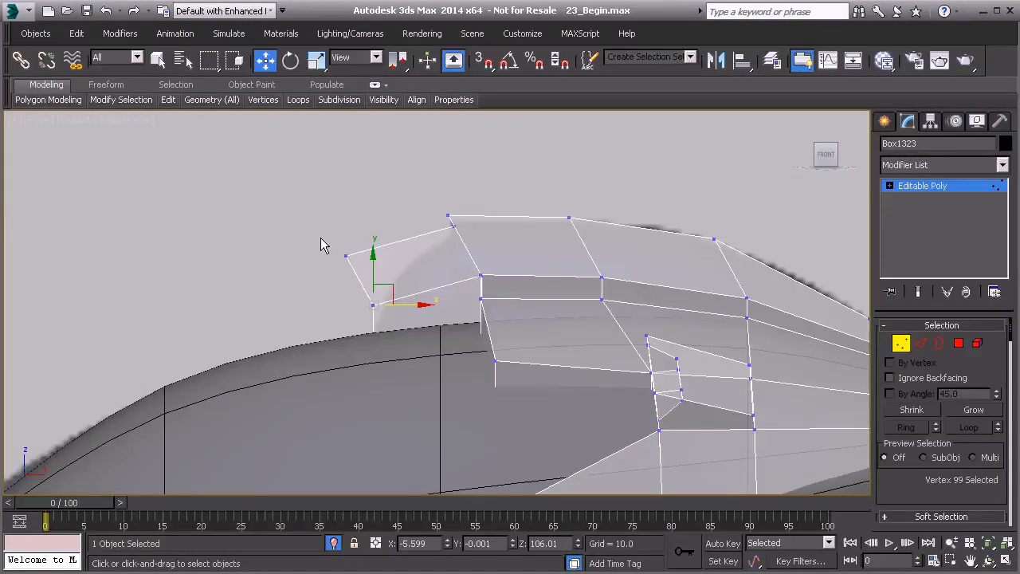
drag(363, 270, 441, 230)
drag(351, 284, 406, 275)
scroll(451, 287, down, 2)
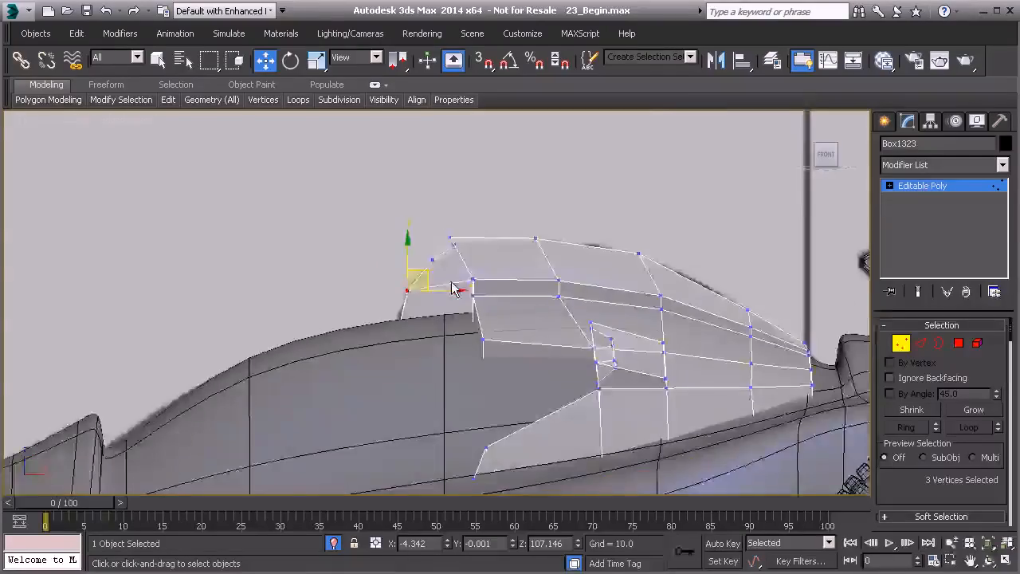
- Select six vertices around the intake extrusion's front in the wireframe perspective view, and set the viewport shading to Realistic
key(p)
scroll(456, 293, down, 2)
alt+middle_drag(460, 296, 443, 388)
click(461, 338)
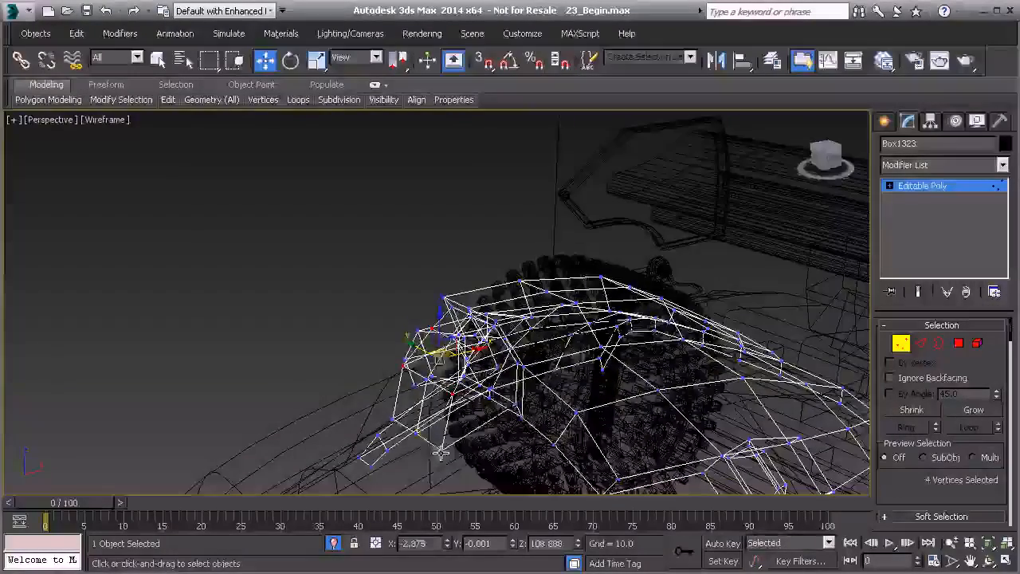
ctrl+click(391, 420)
alt+middle_drag(391, 421, 426, 405)
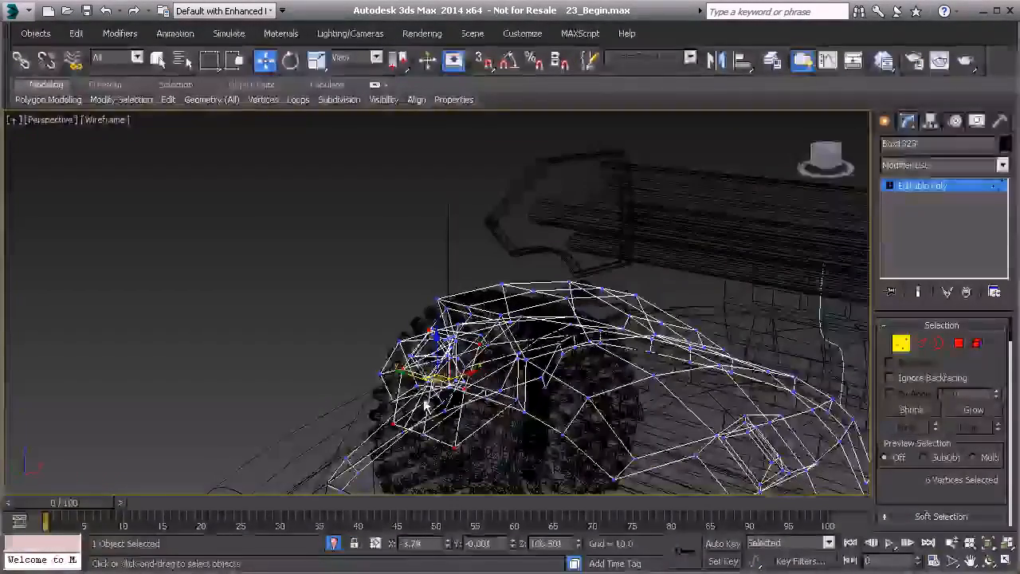
scroll(455, 383, down, 4)
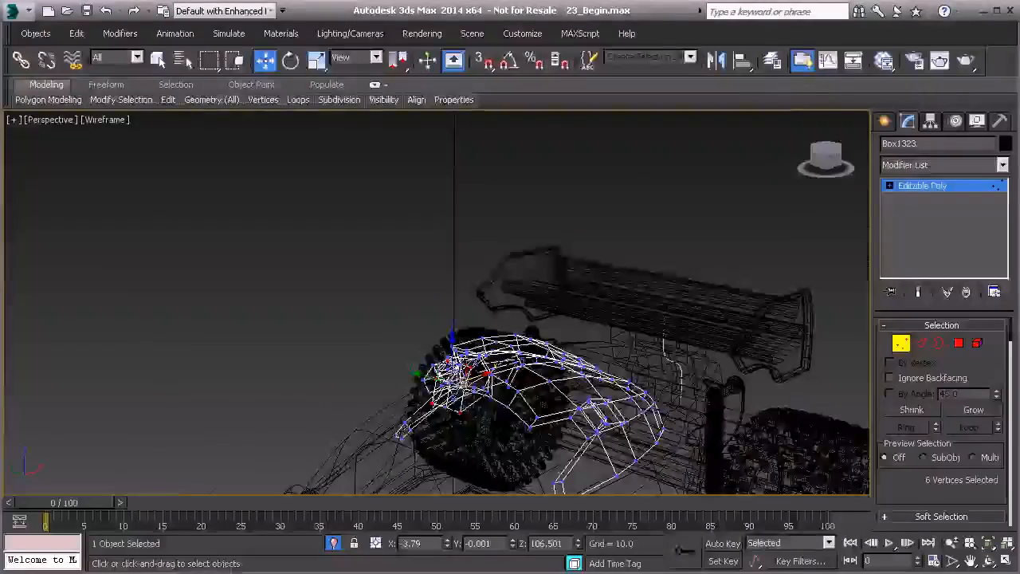
middle_drag(466, 393, 463, 287)
scroll(463, 286, up, 5)
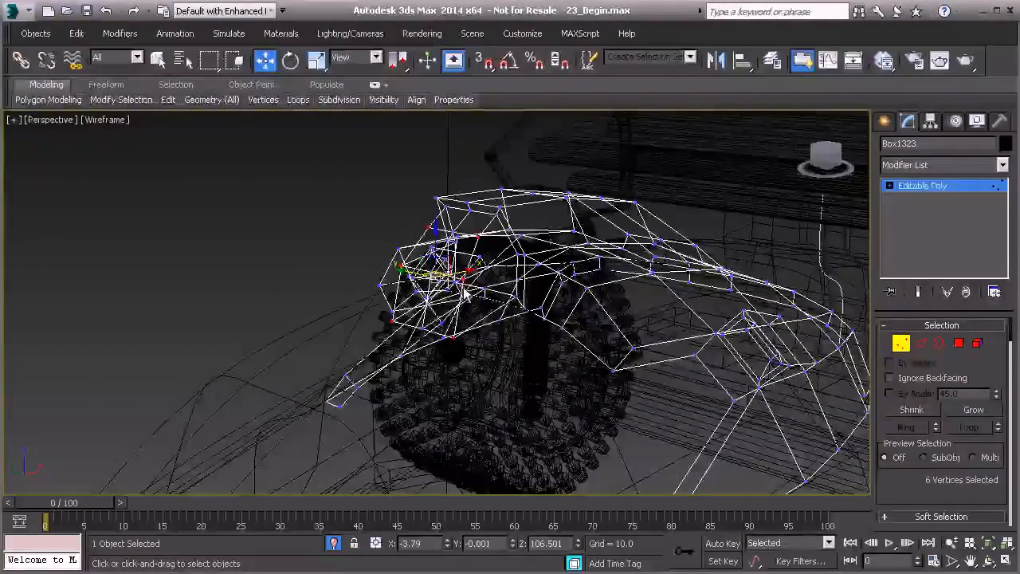
click(105, 120)
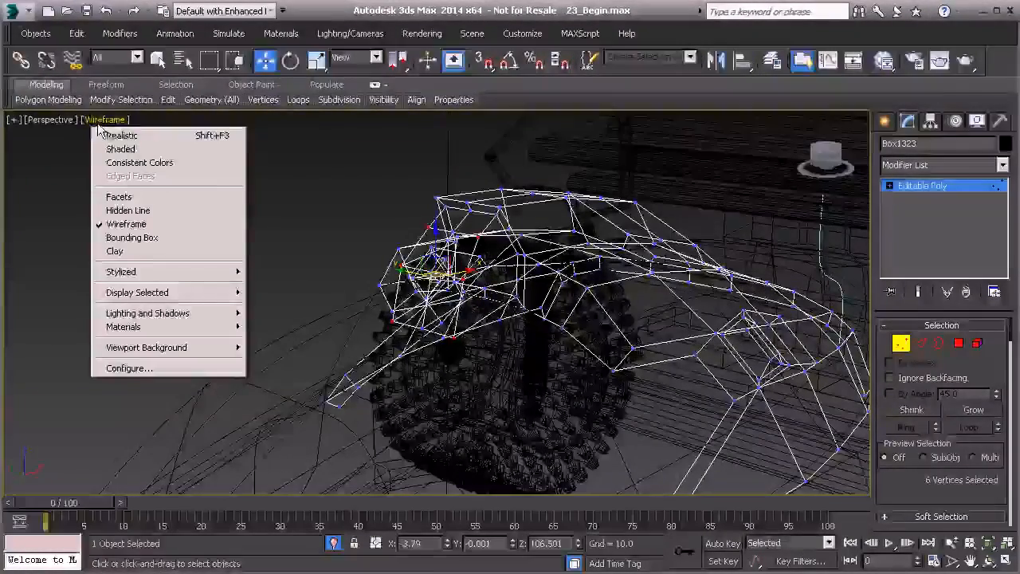
click(120, 136)
scroll(472, 277, up, 3)
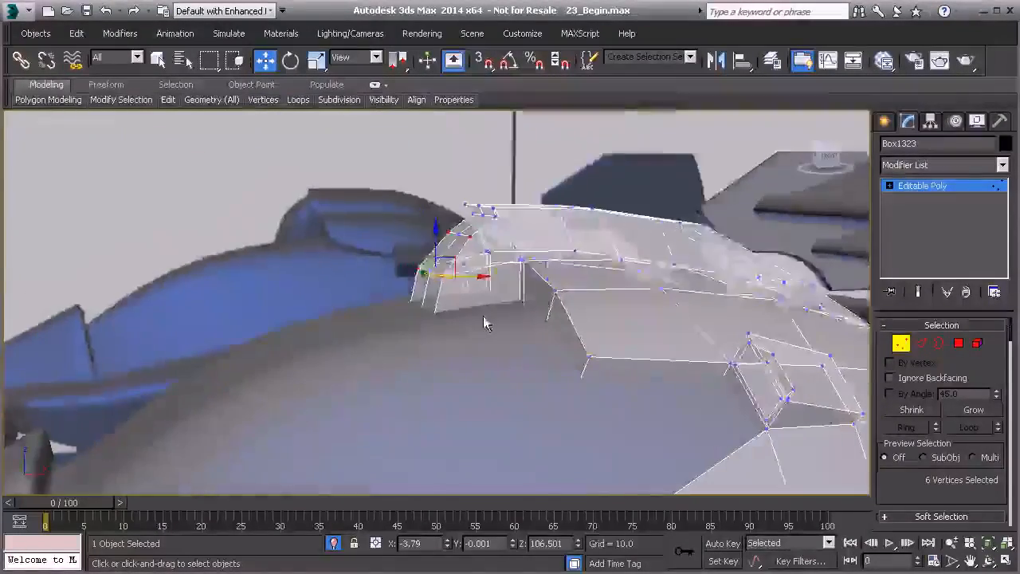
- Lower the two upper side vertices of the intake extrusion by about 0.8 units along Z and leave vertex editing
alt+middle_drag(485, 275, 494, 231)
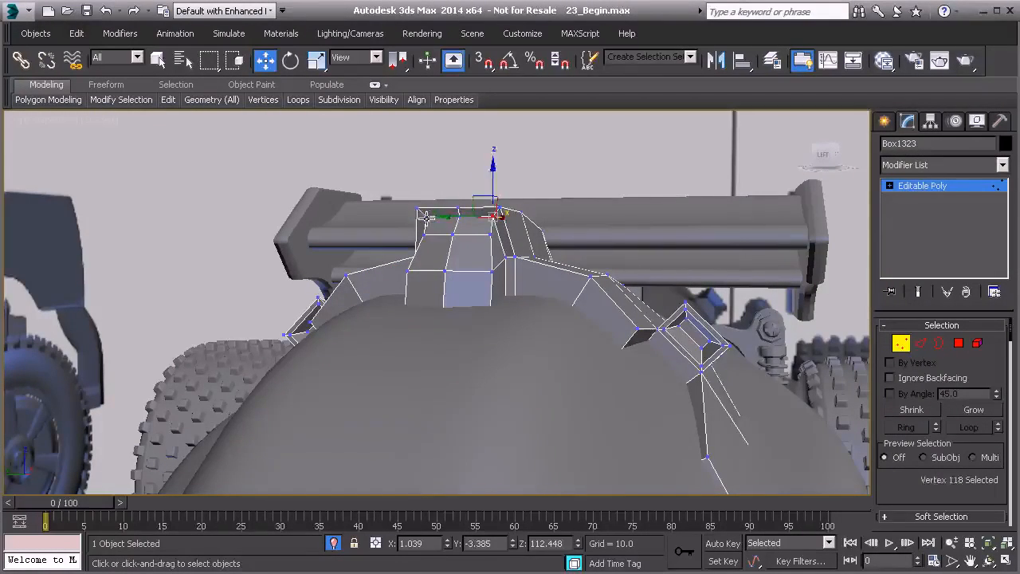
alt+middle_drag(460, 193, 847, 352)
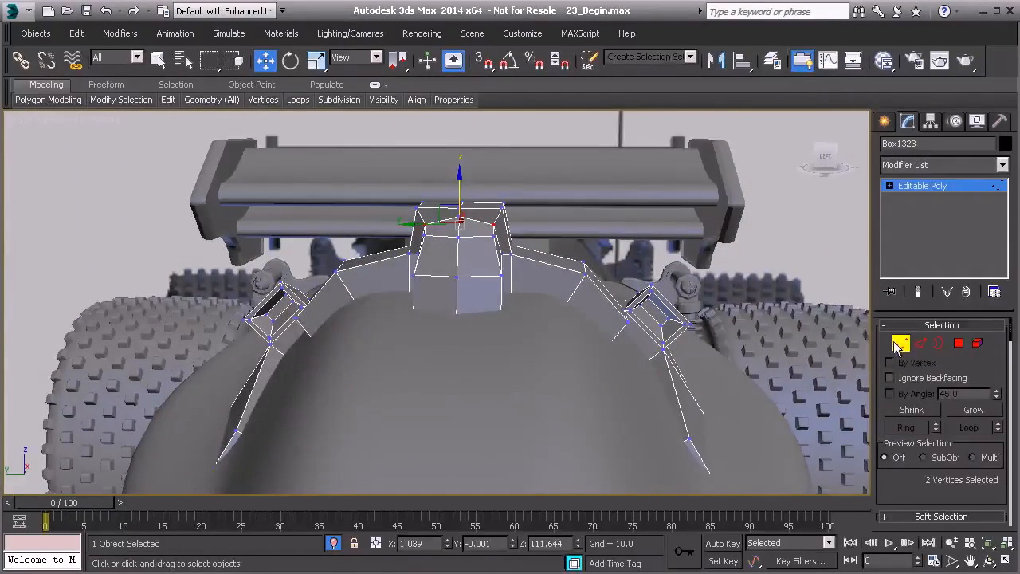
click(900, 344)
- Examine the rear cover on the whole car and compare its shape with the reference car
alt+middle_drag(478, 315, 525, 294)
scroll(488, 313, down, 2)
scroll(626, 308, down, 2)
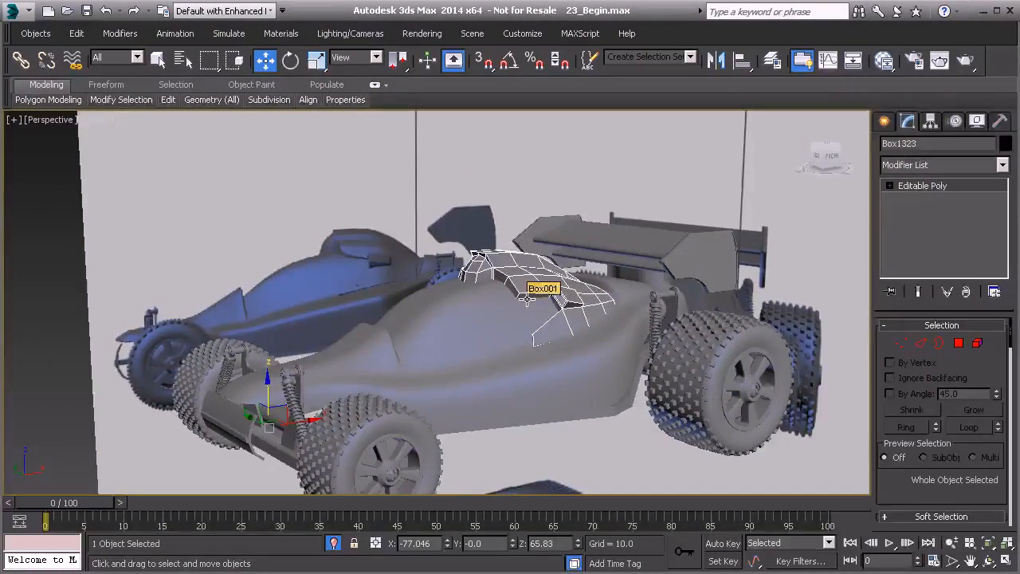
middle_drag(578, 357, 543, 323)
alt+middle_drag(543, 322, 483, 328)
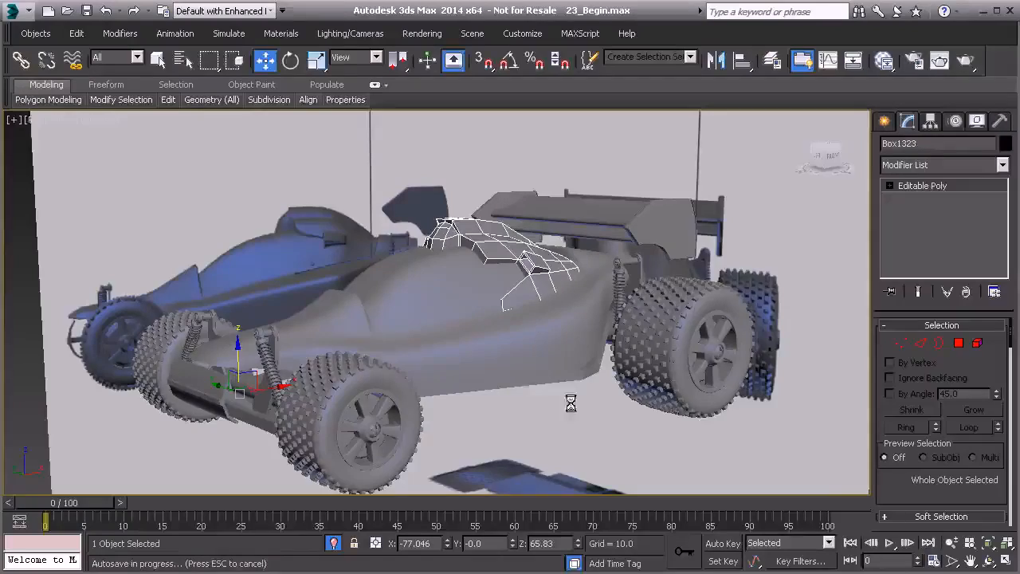
middle_drag(550, 313, 520, 403)
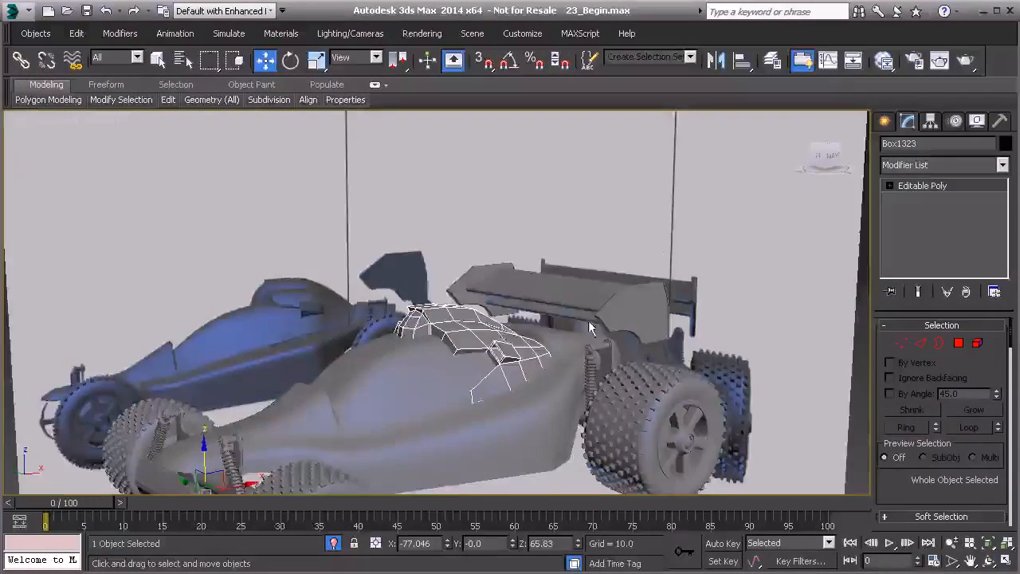